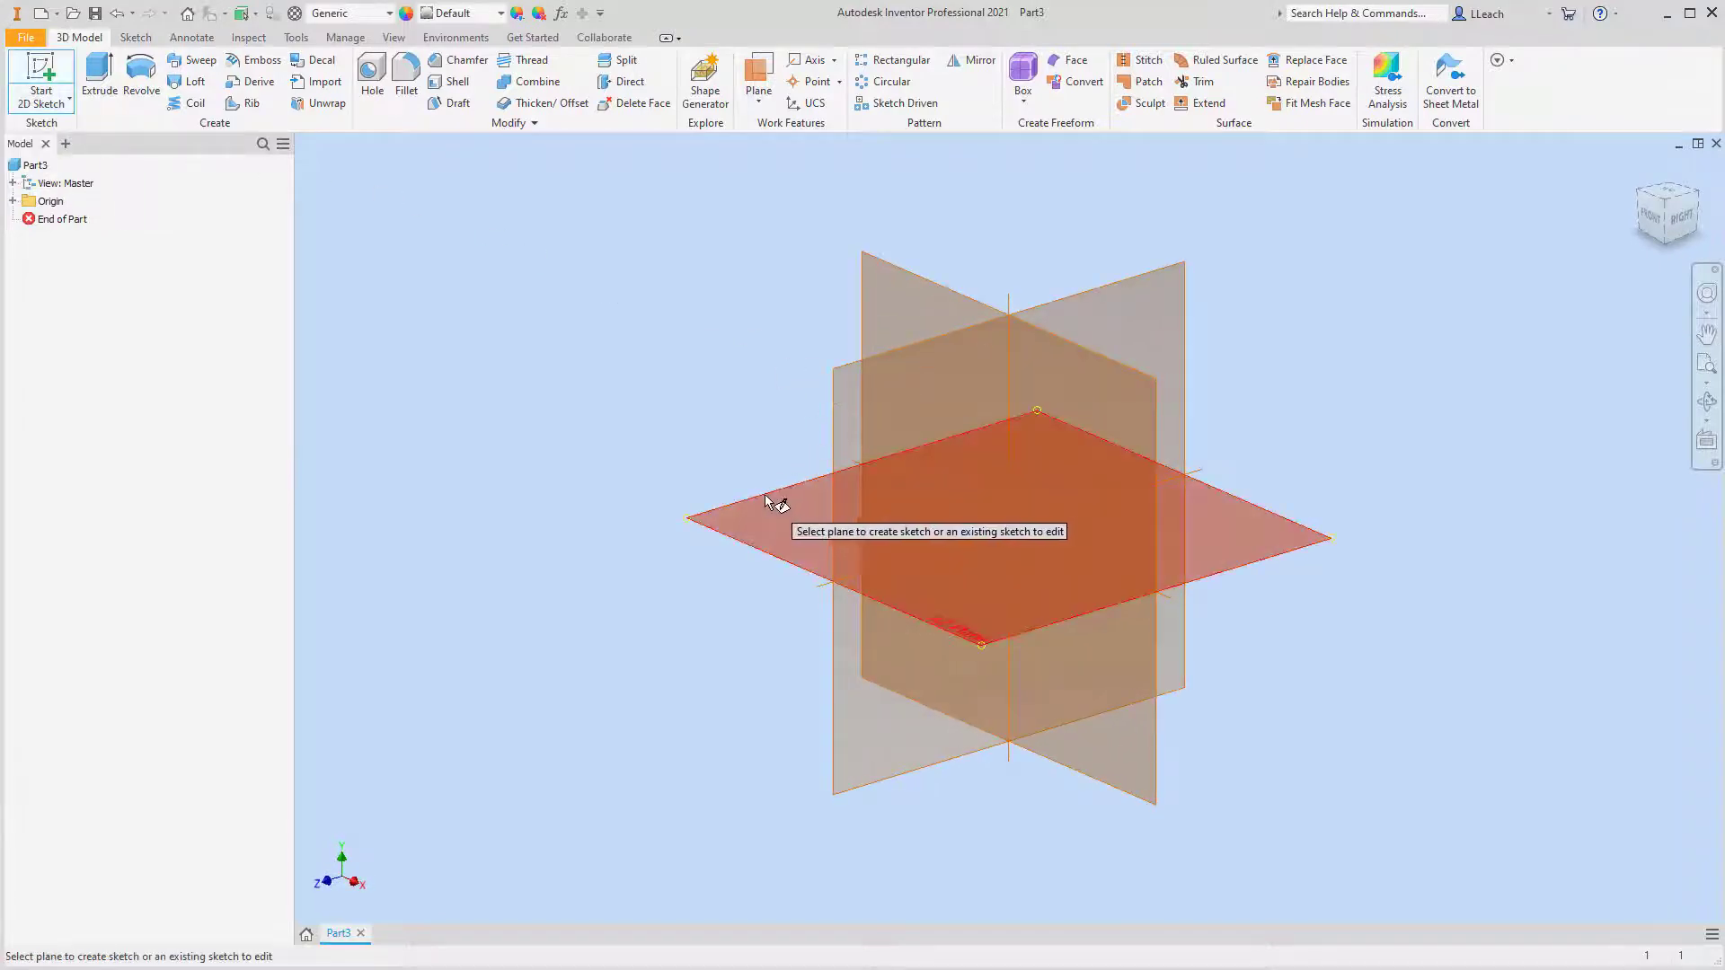
Step: Start a 2D sketch on the horizontal XZ origin plane and rotate the top view so the X axis points right
left_click(765, 500)
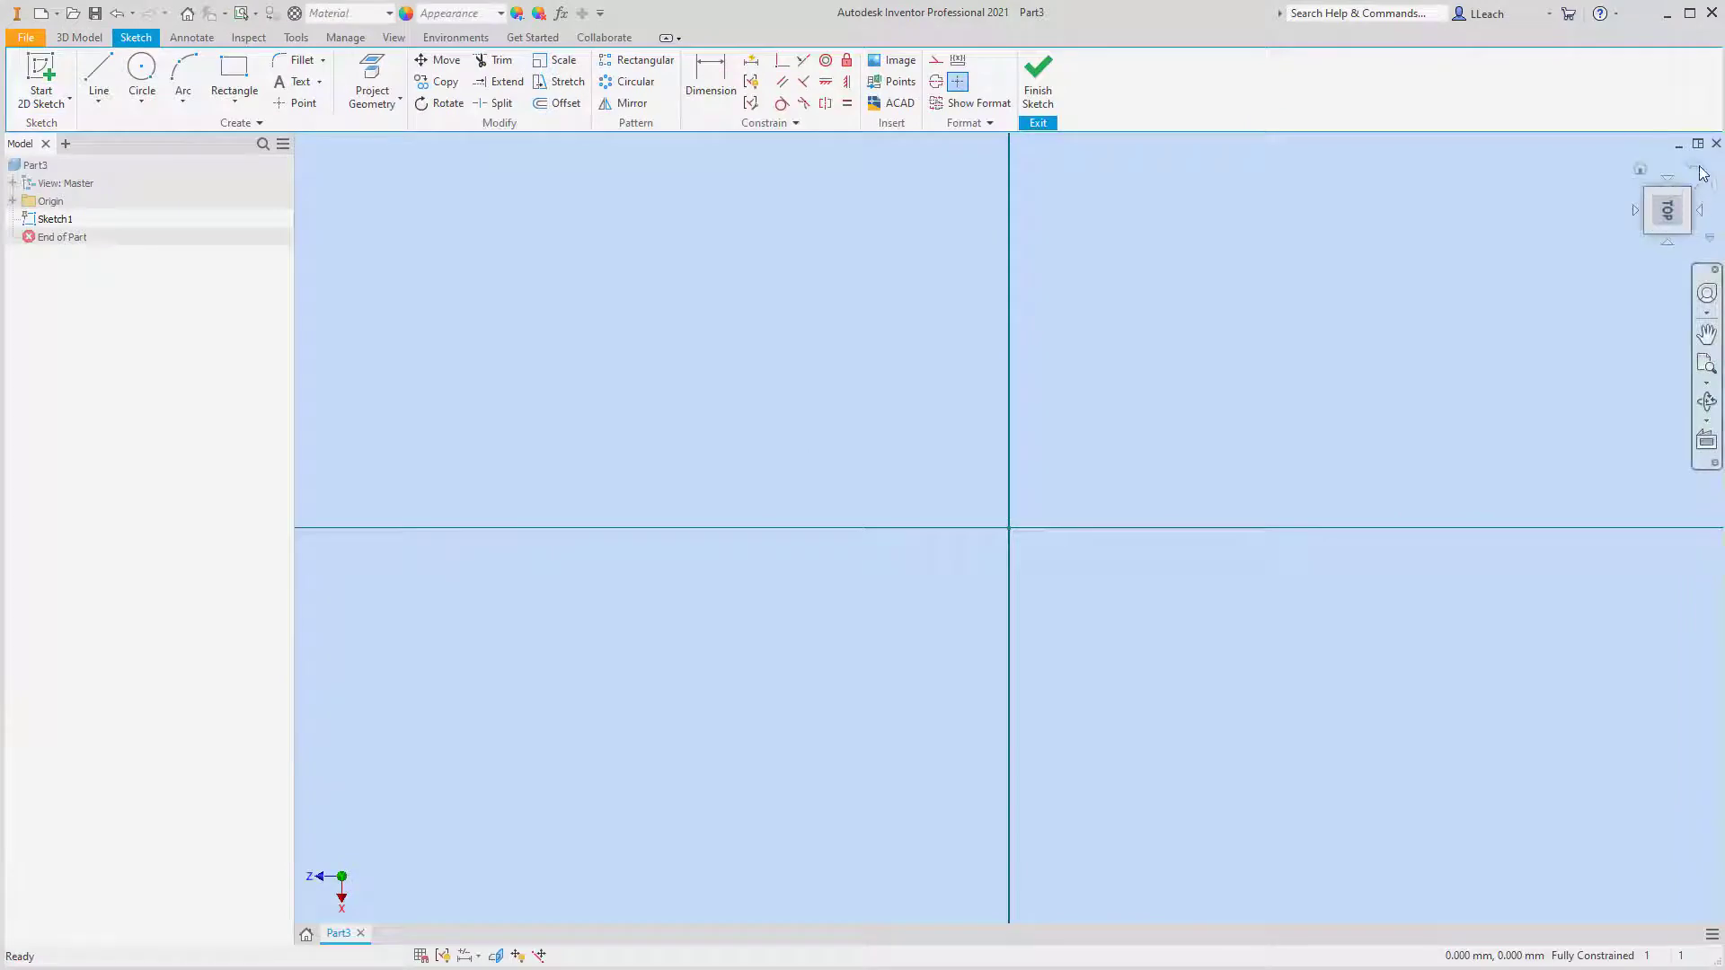
left_click(1700, 171)
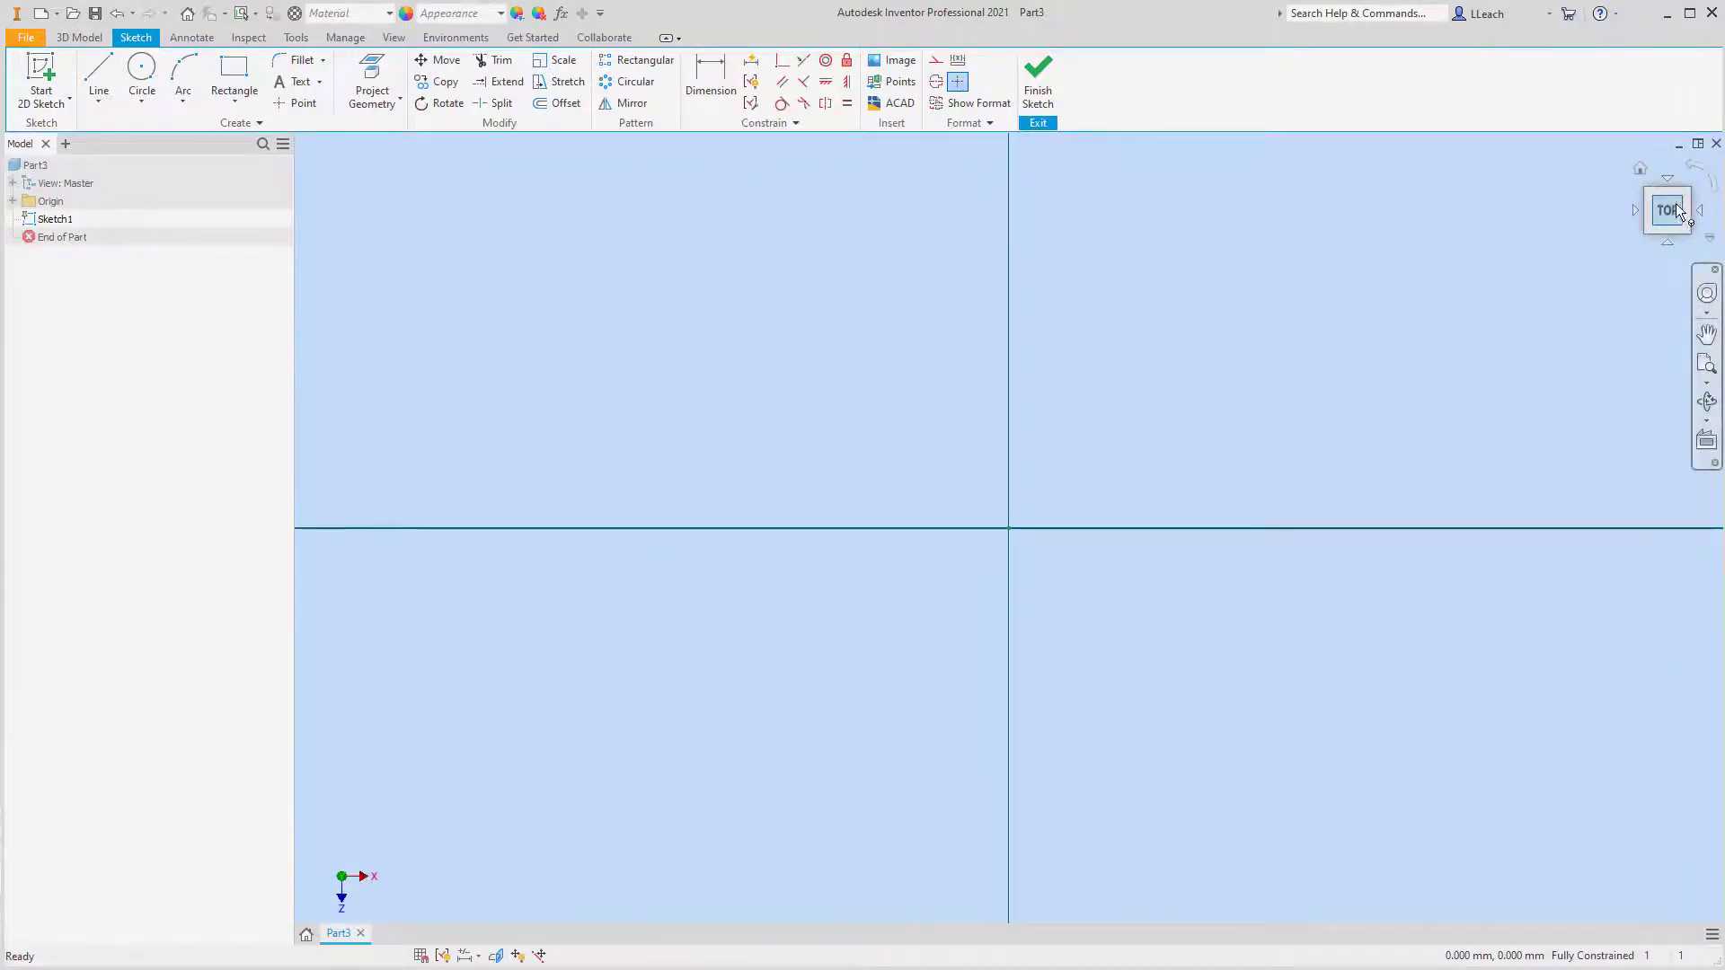
key("F2")
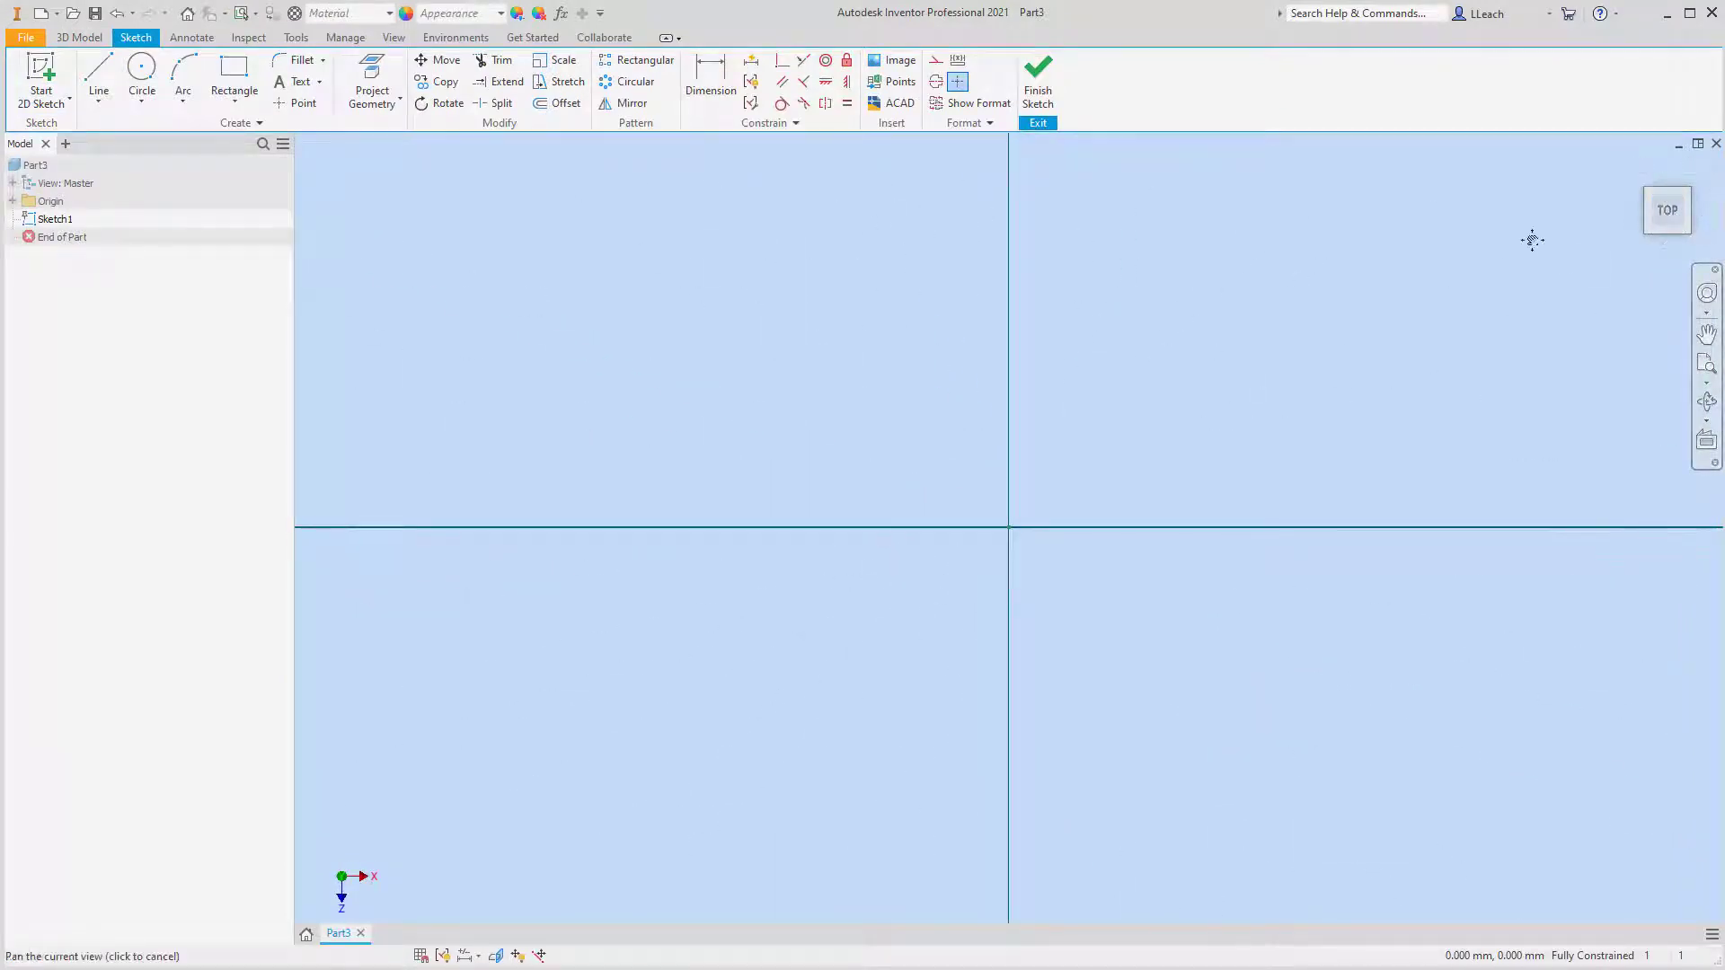
left_click_drag(1532, 239, 1504, 260)
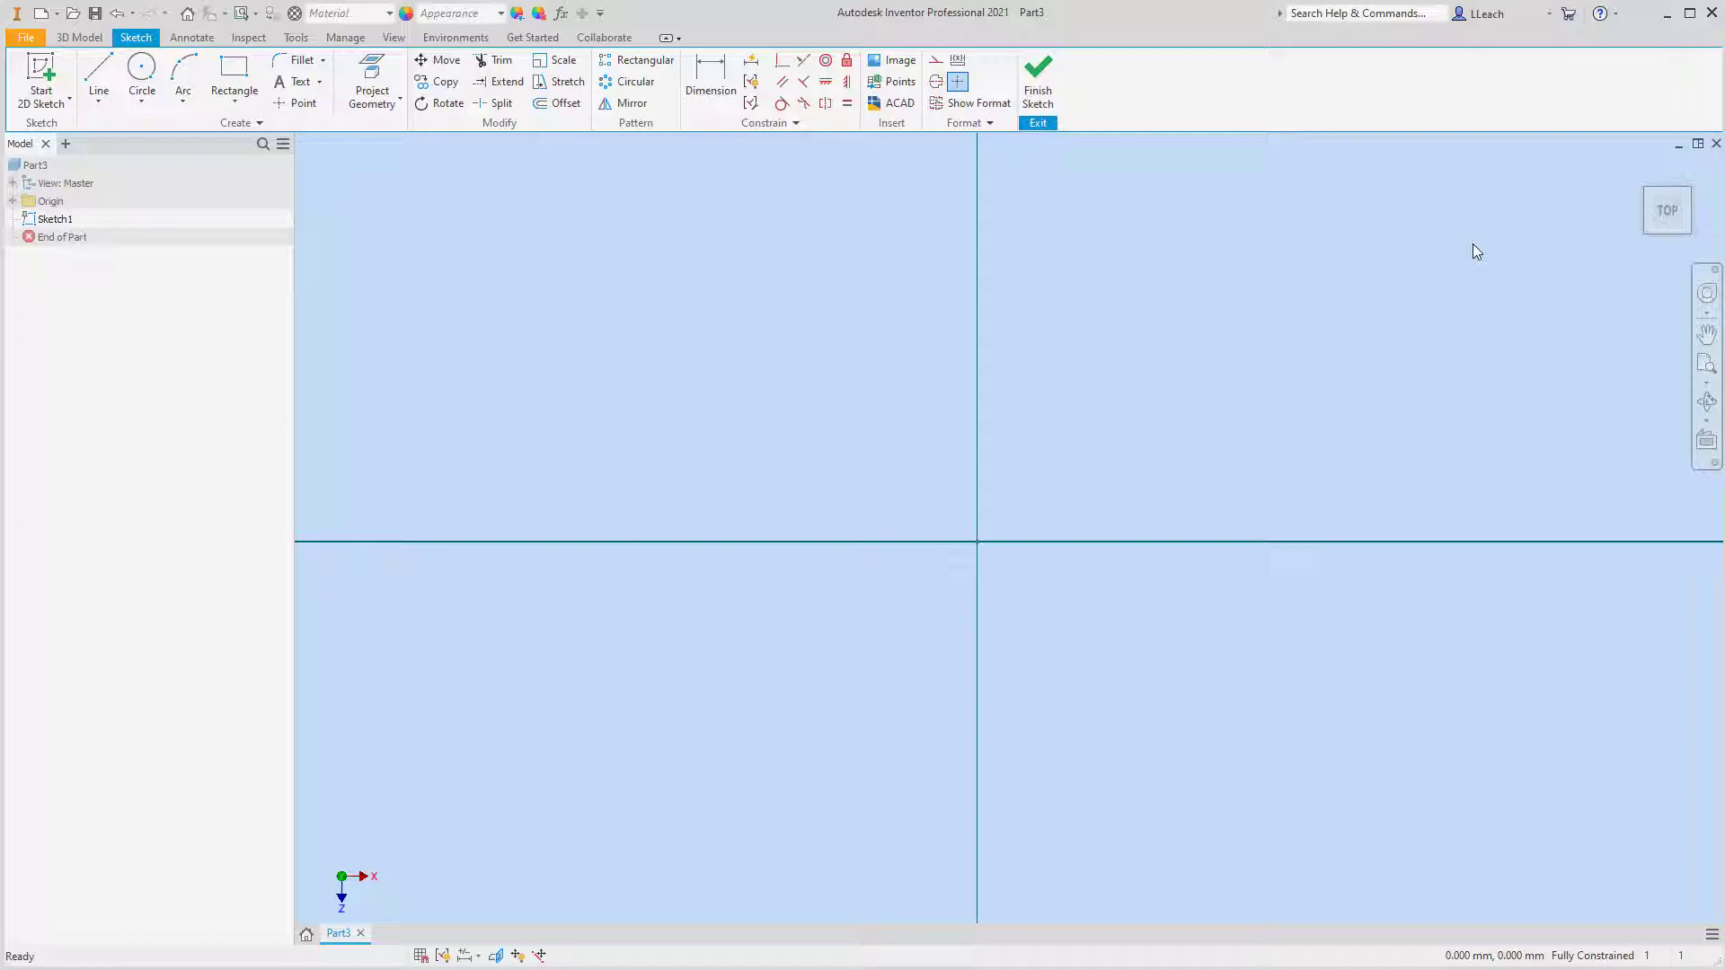
Step: Draw a center-point circle about 131 mm in diameter, centred on the sketch origin
left_click(141, 102)
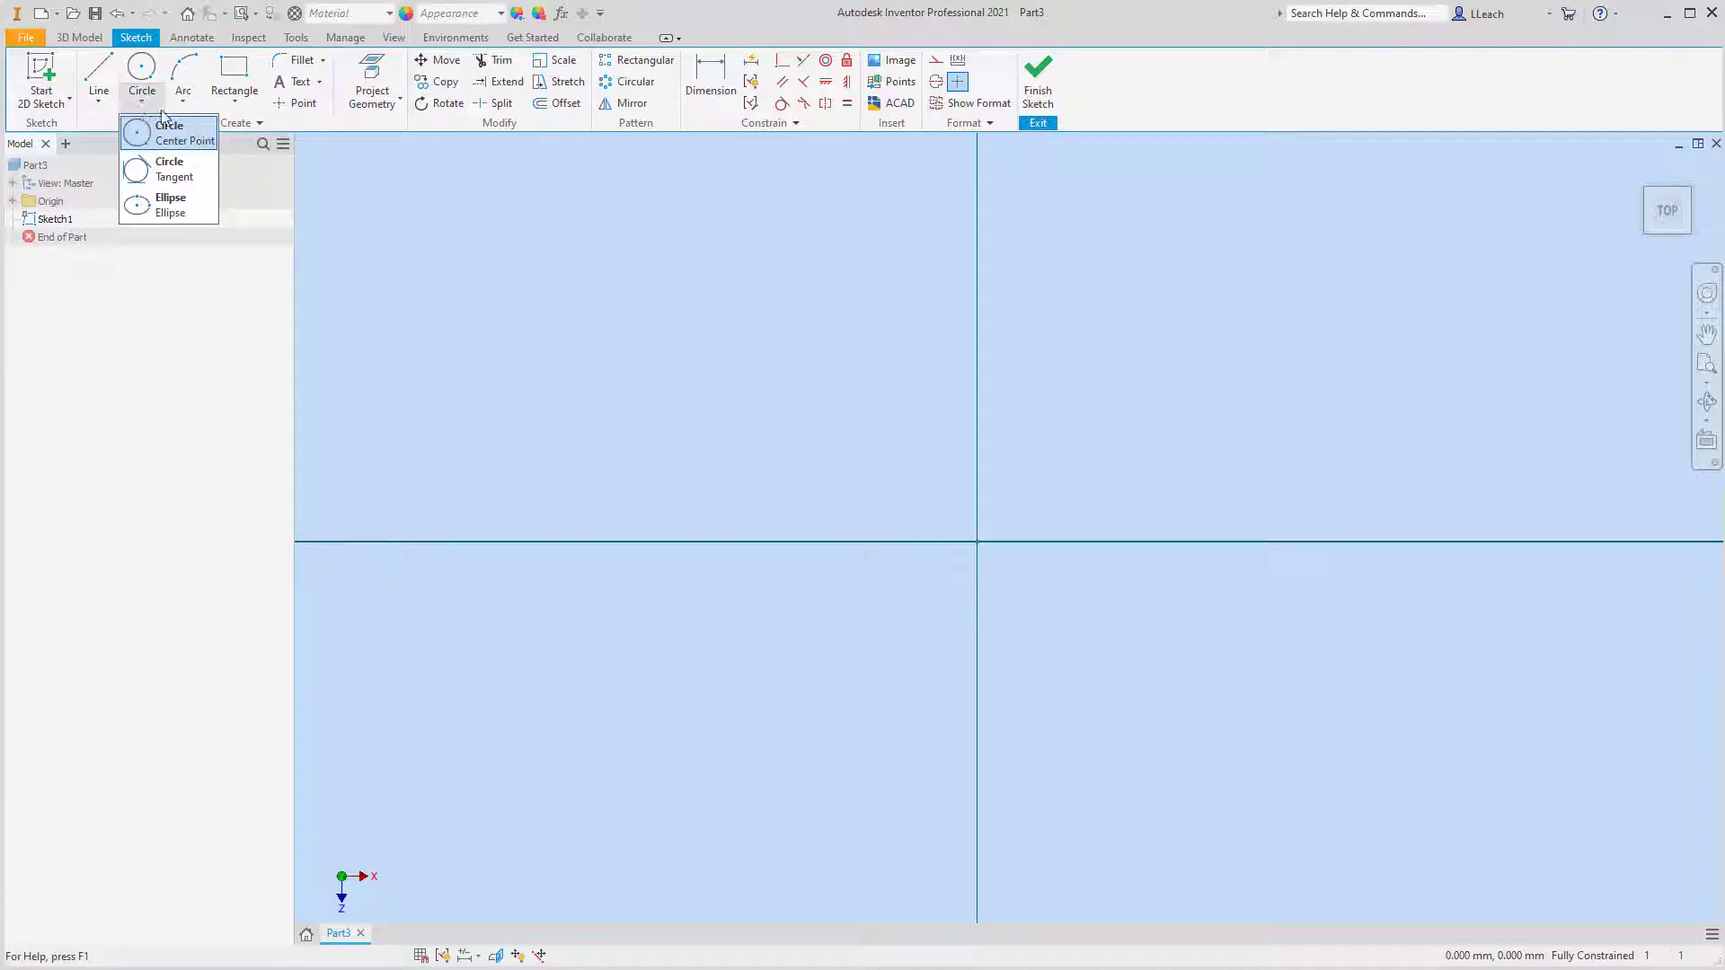
left_click(183, 141)
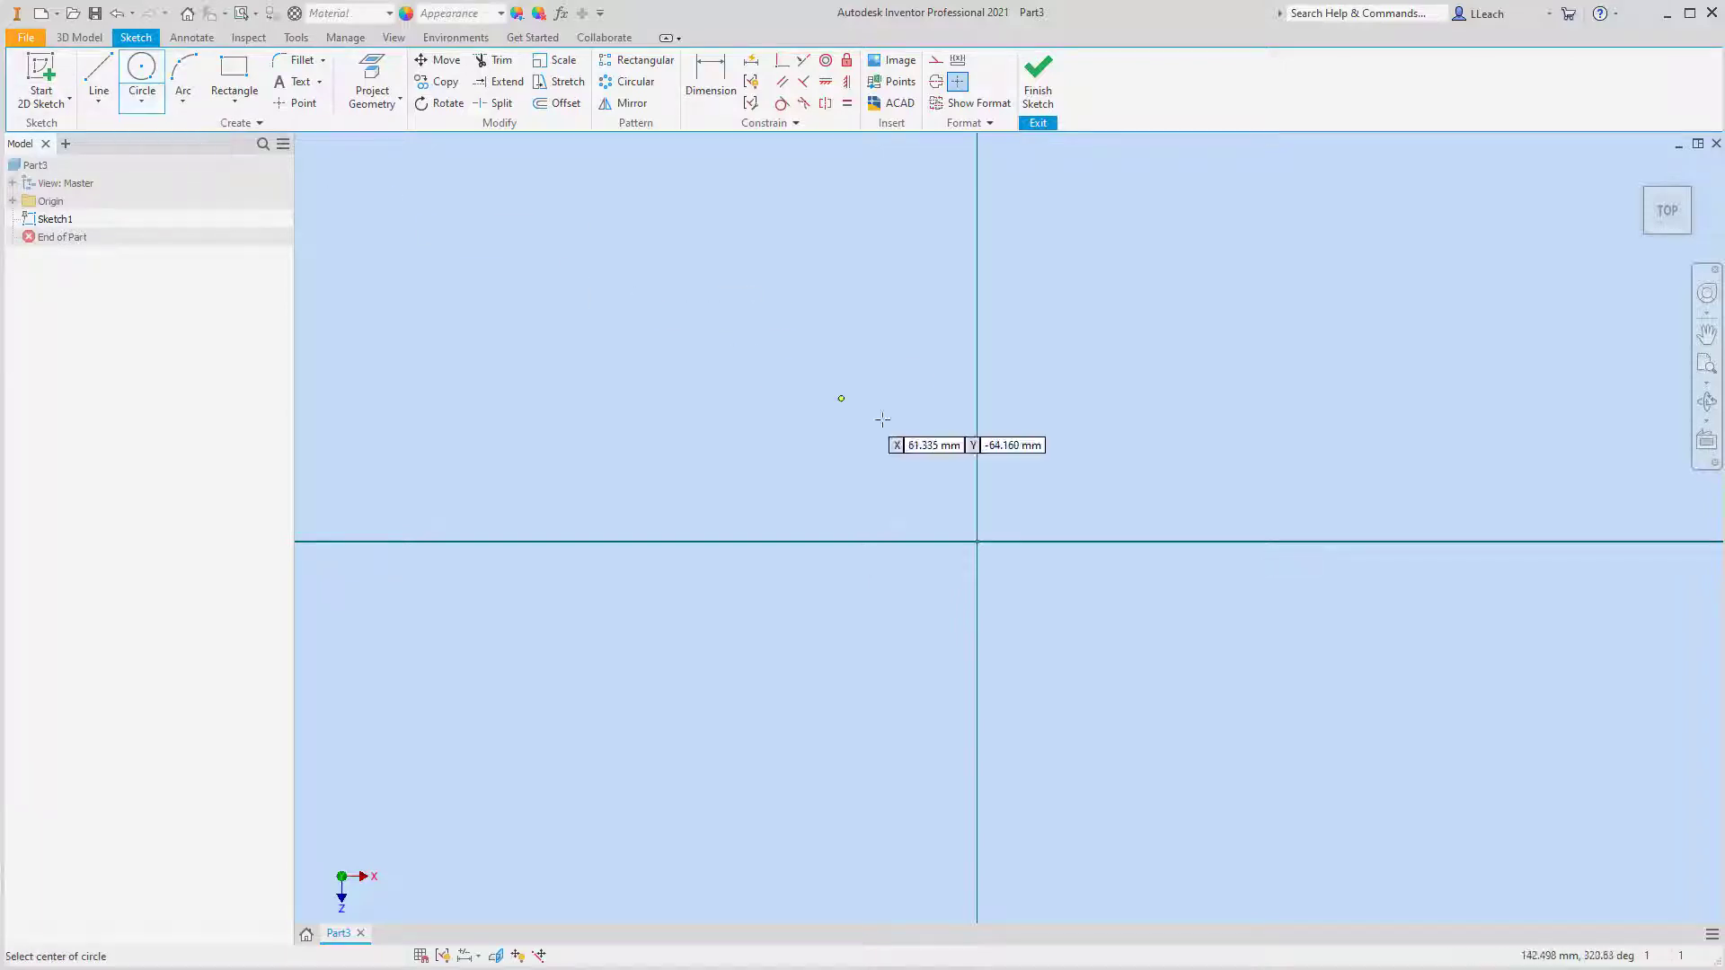
left_click(977, 542)
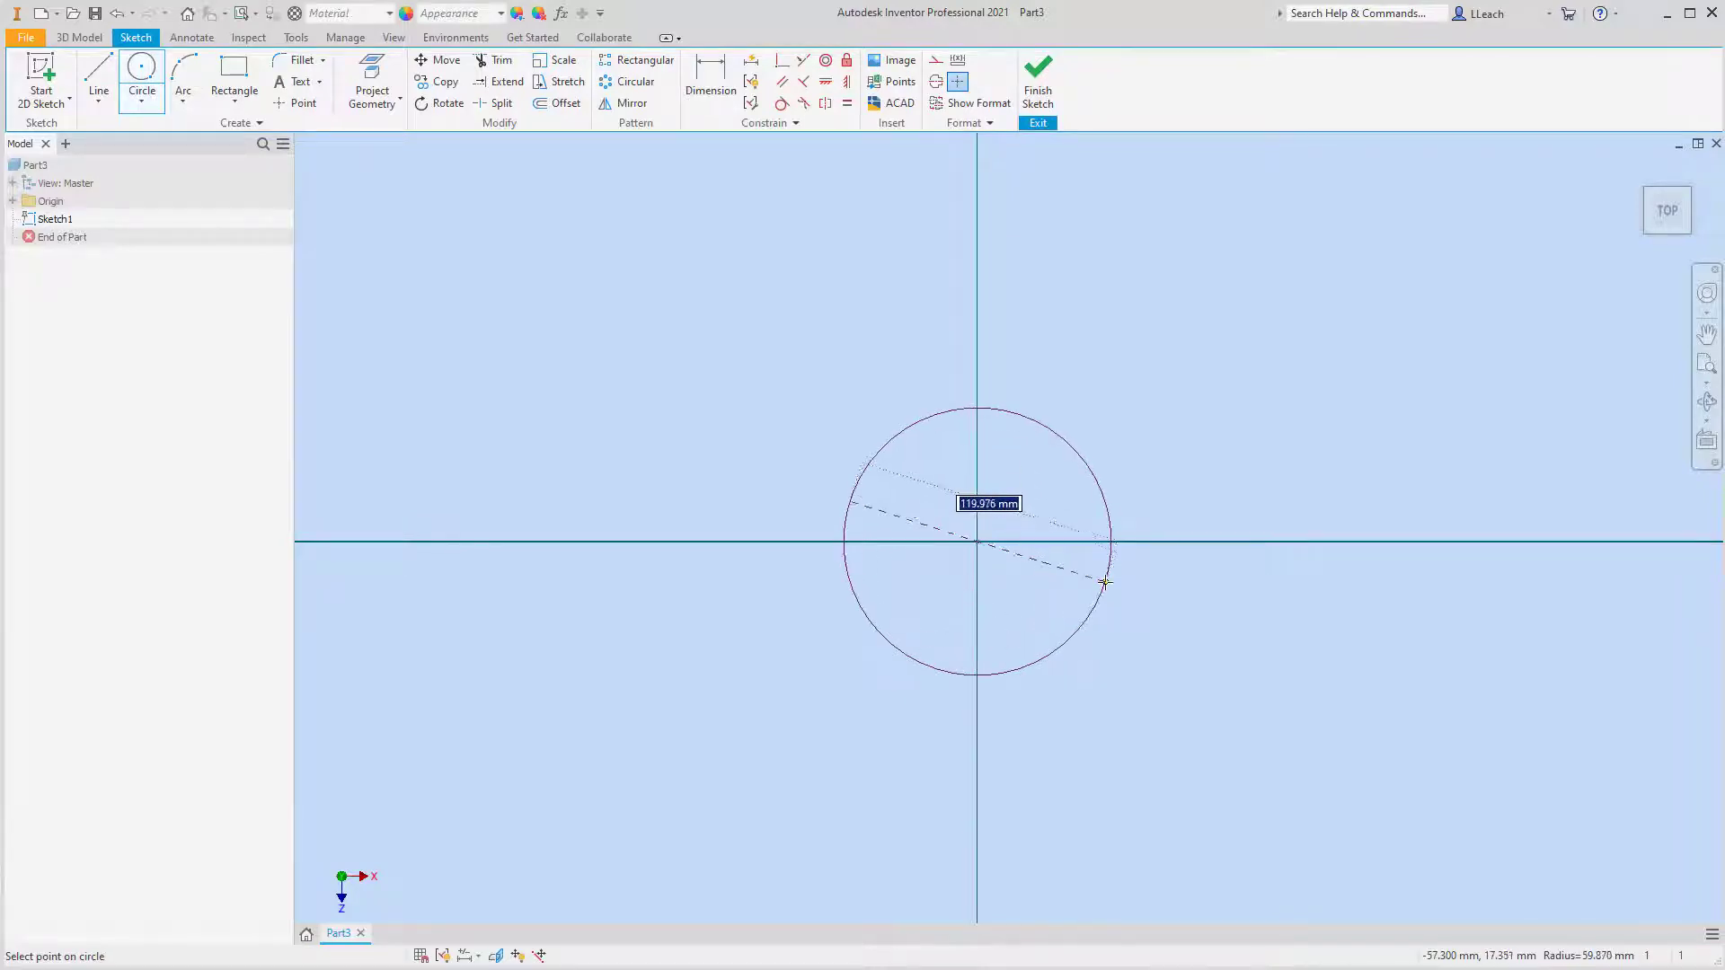
left_click(1105, 613)
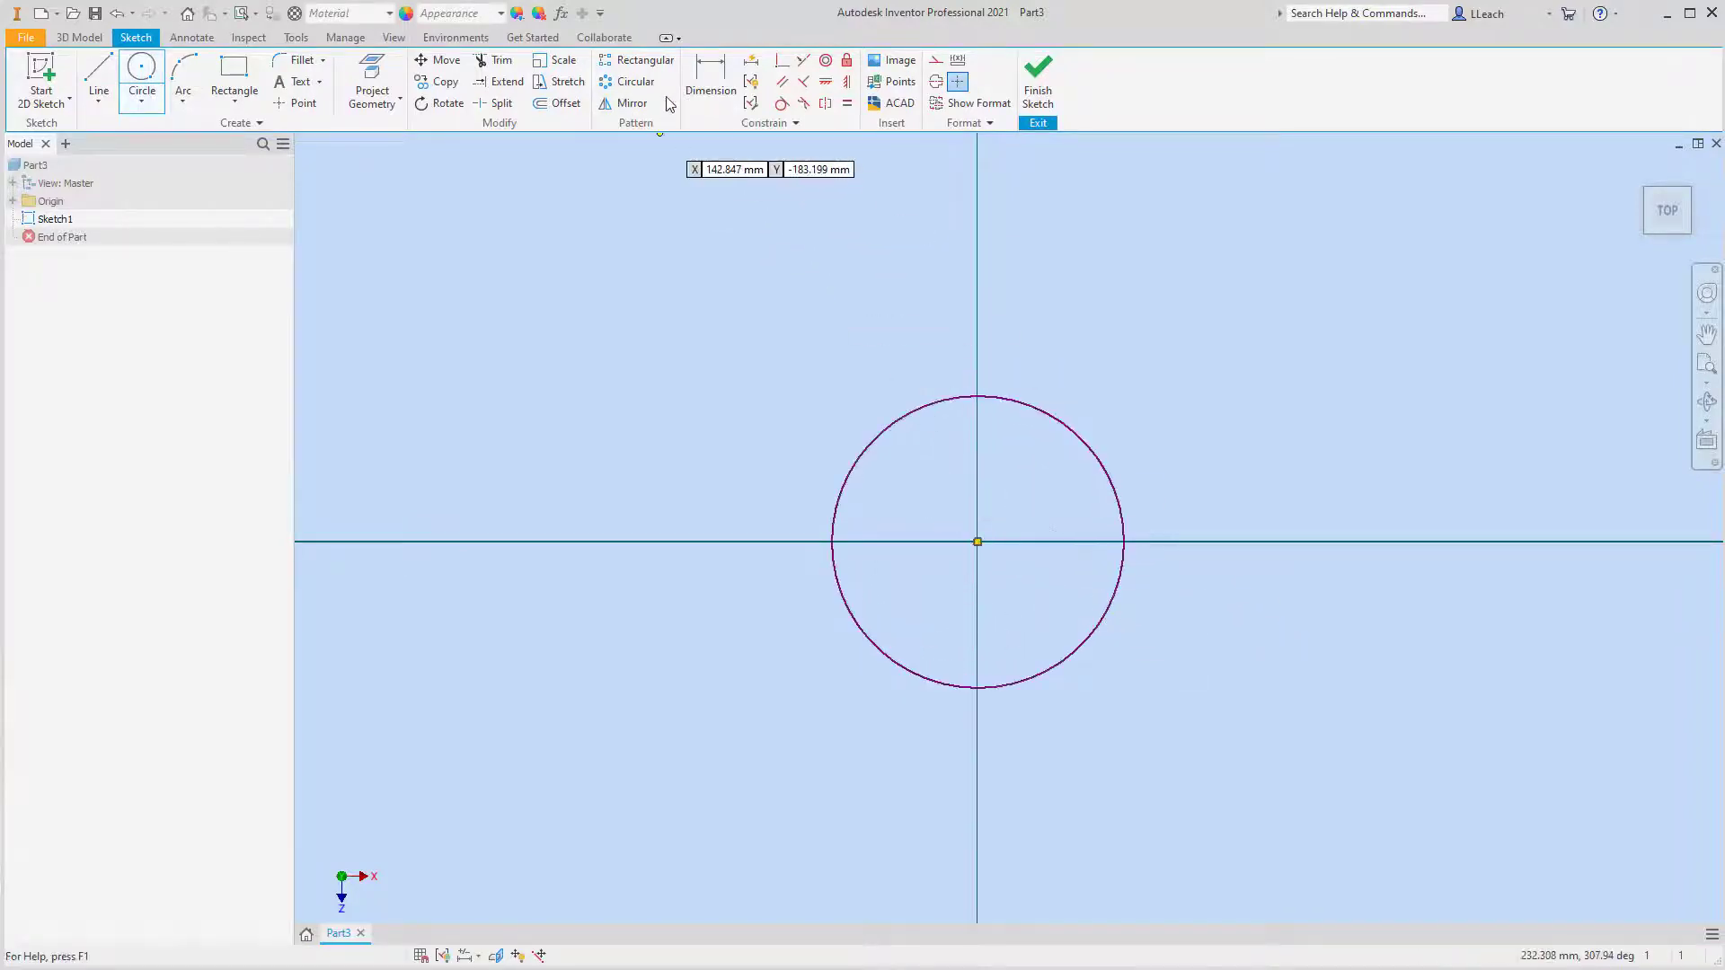
Step: Dimension the origin circle by its radius and set the value to 40 mm
left_click(711, 79)
left_click(1069, 428)
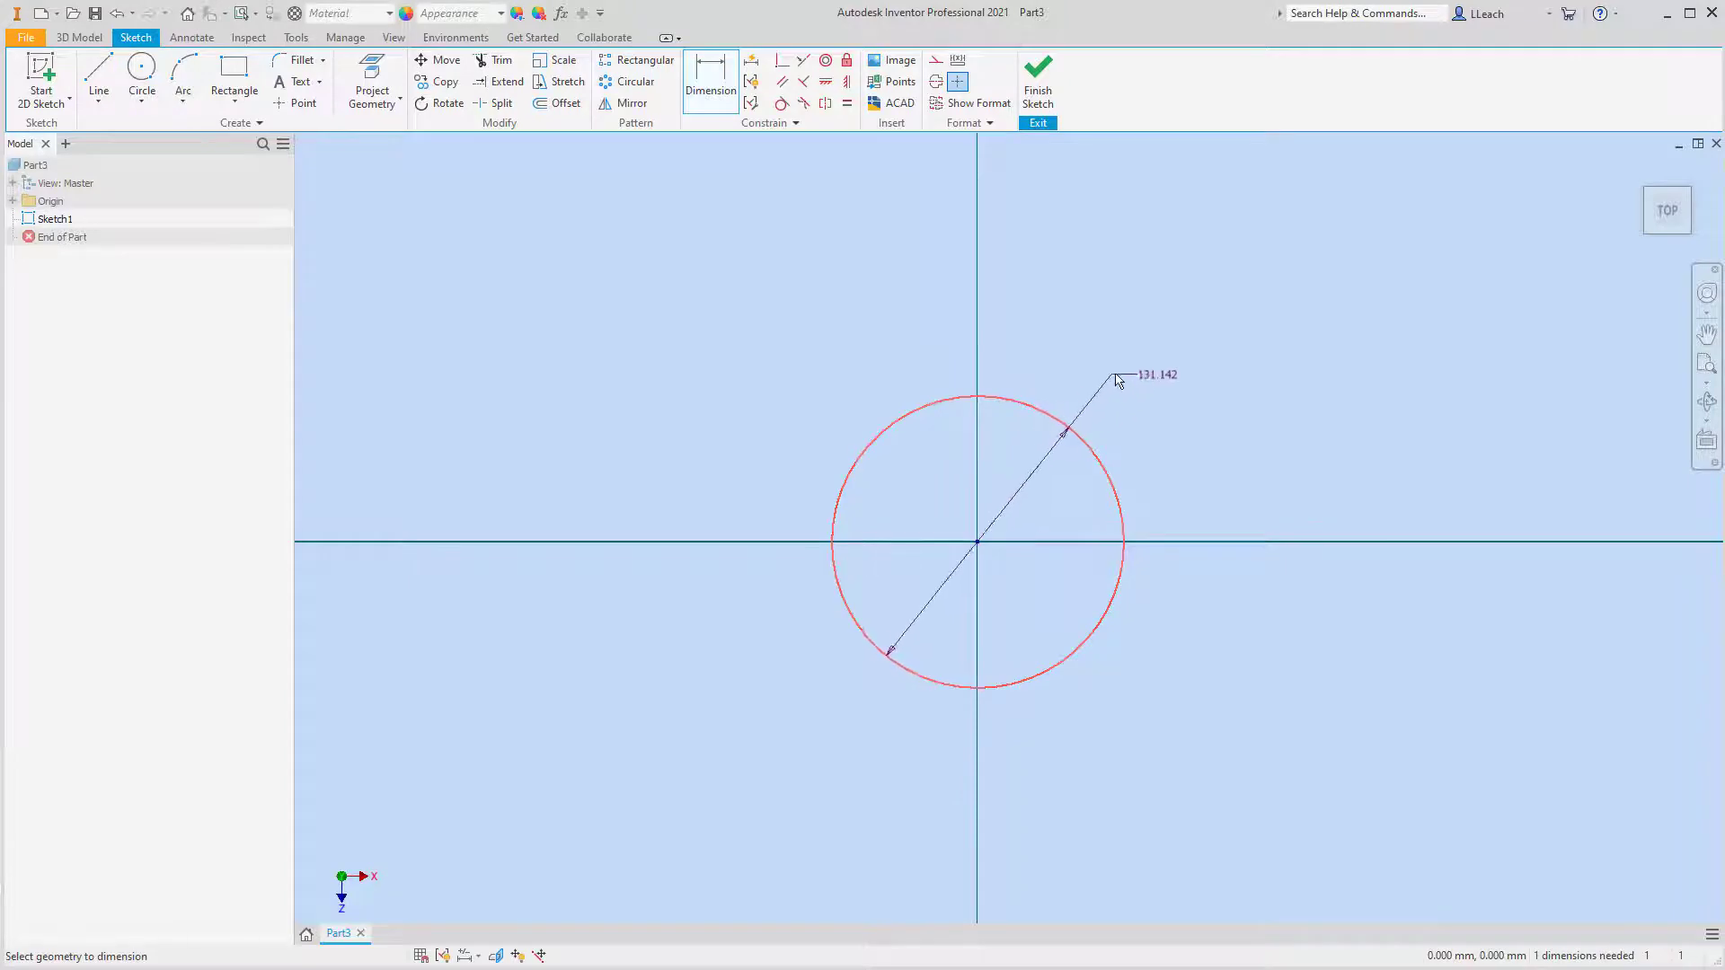
right_click(1158, 376)
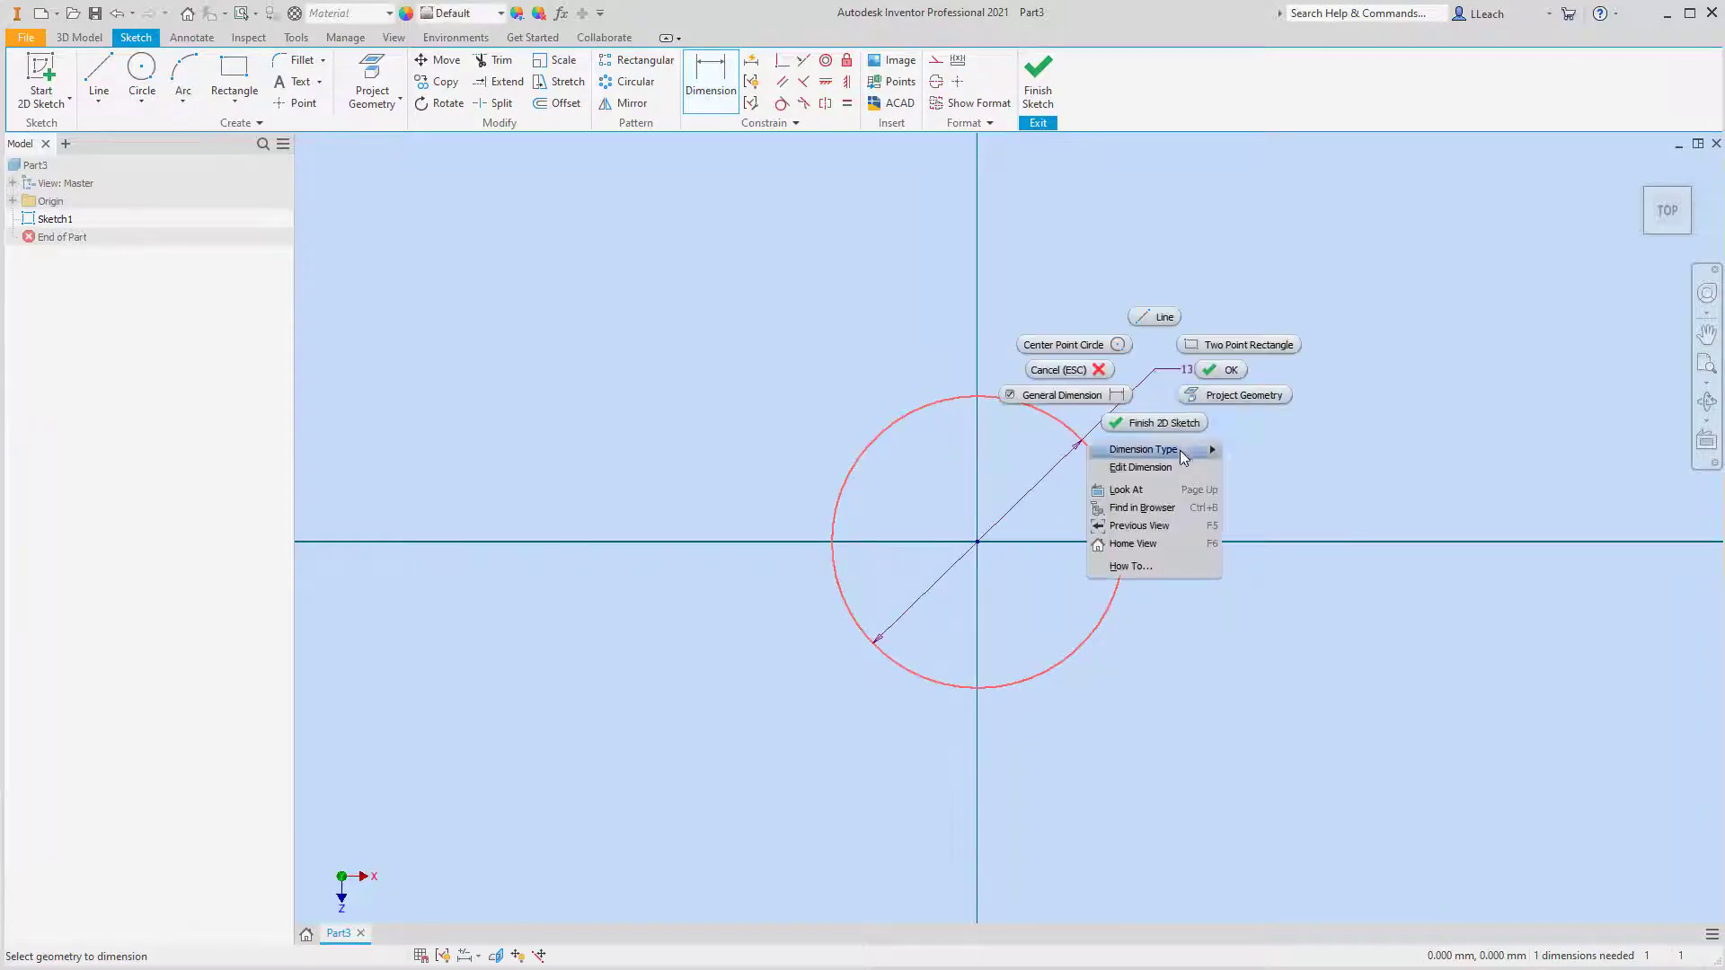
mouse_move(1182, 449)
left_click(1255, 451)
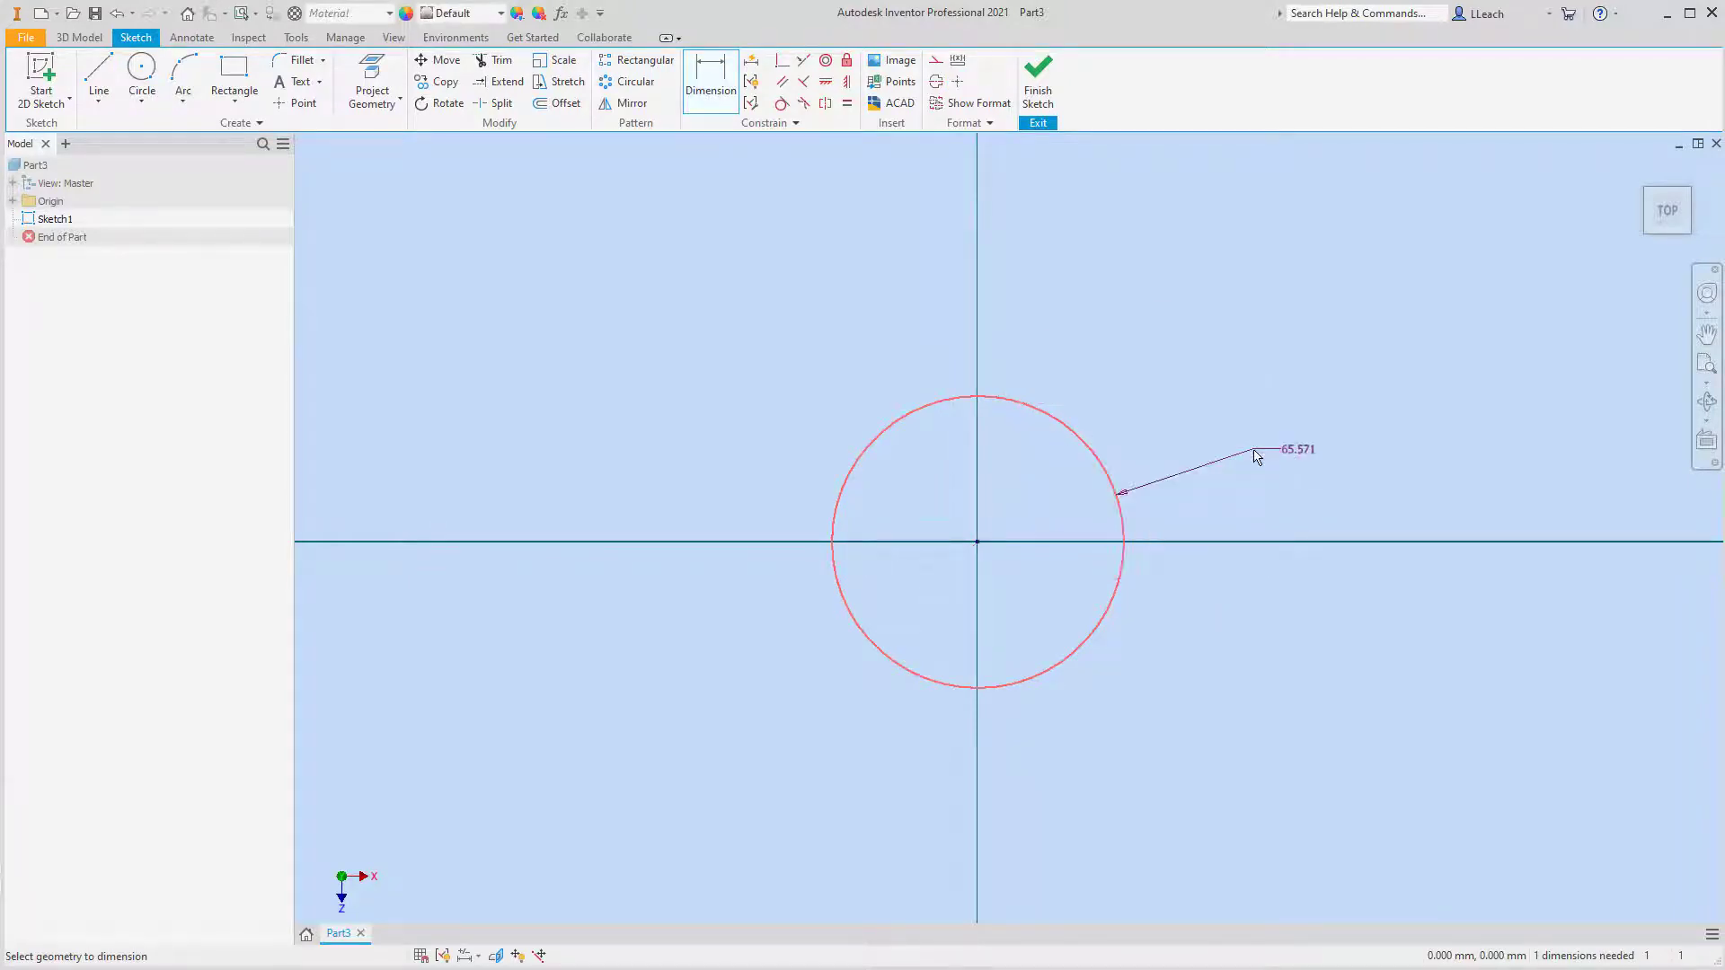
left_click(1218, 400)
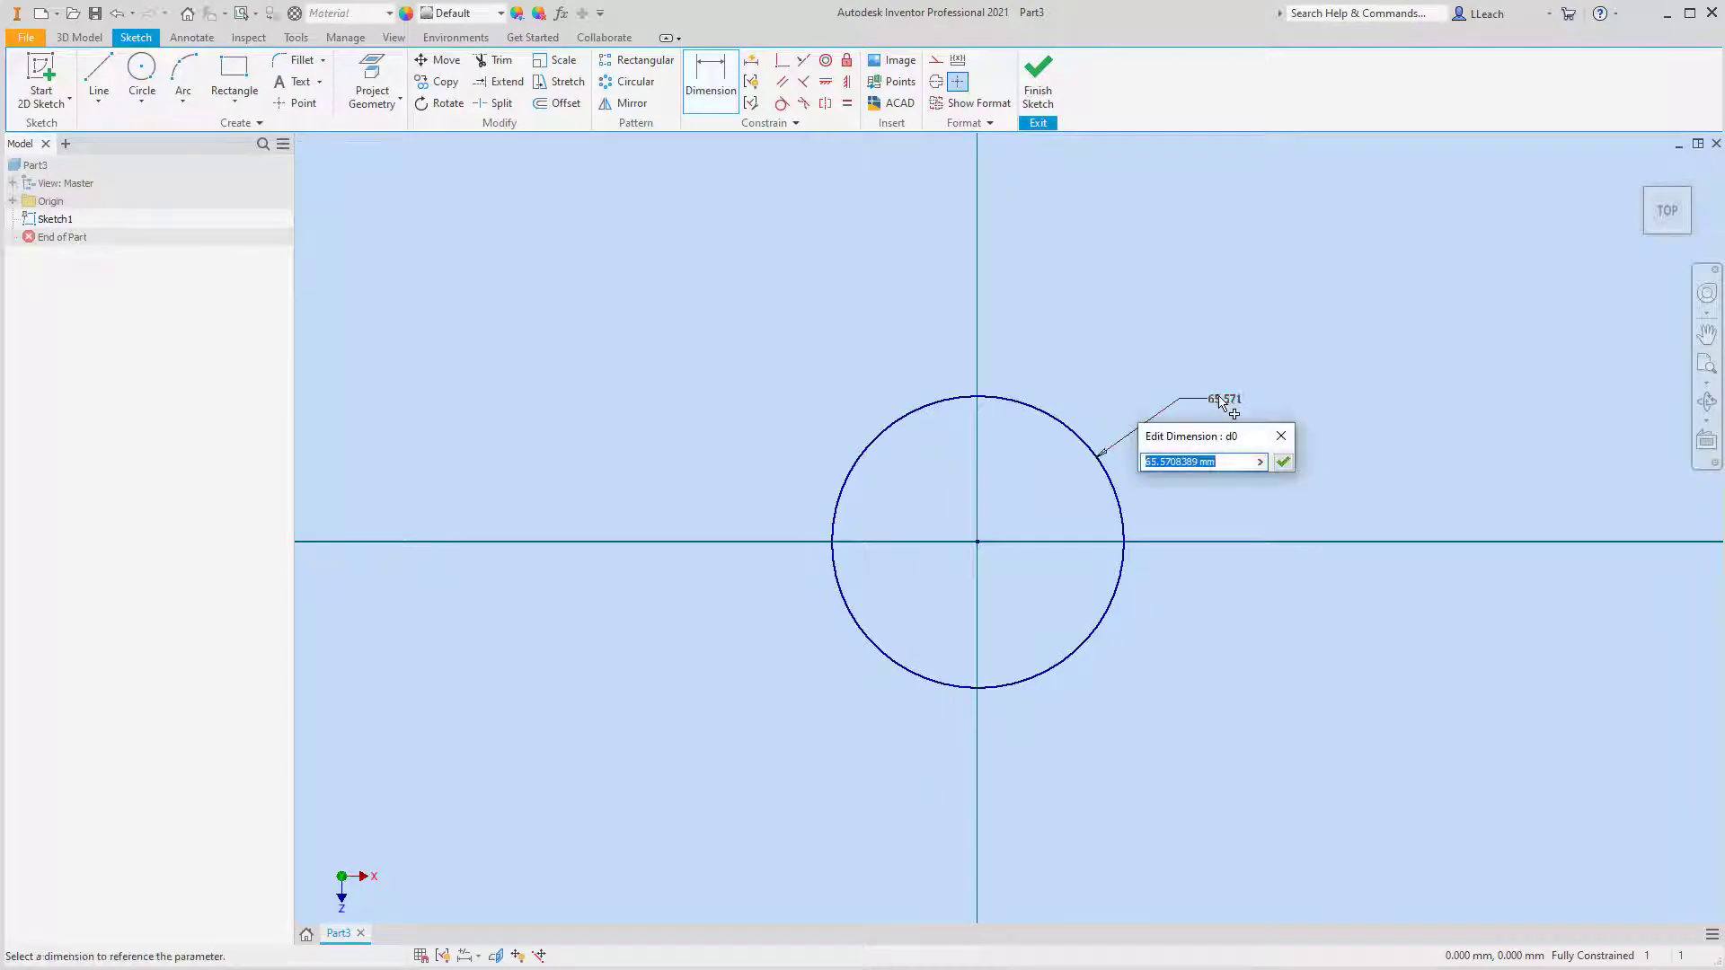
type("40")
key("Return")
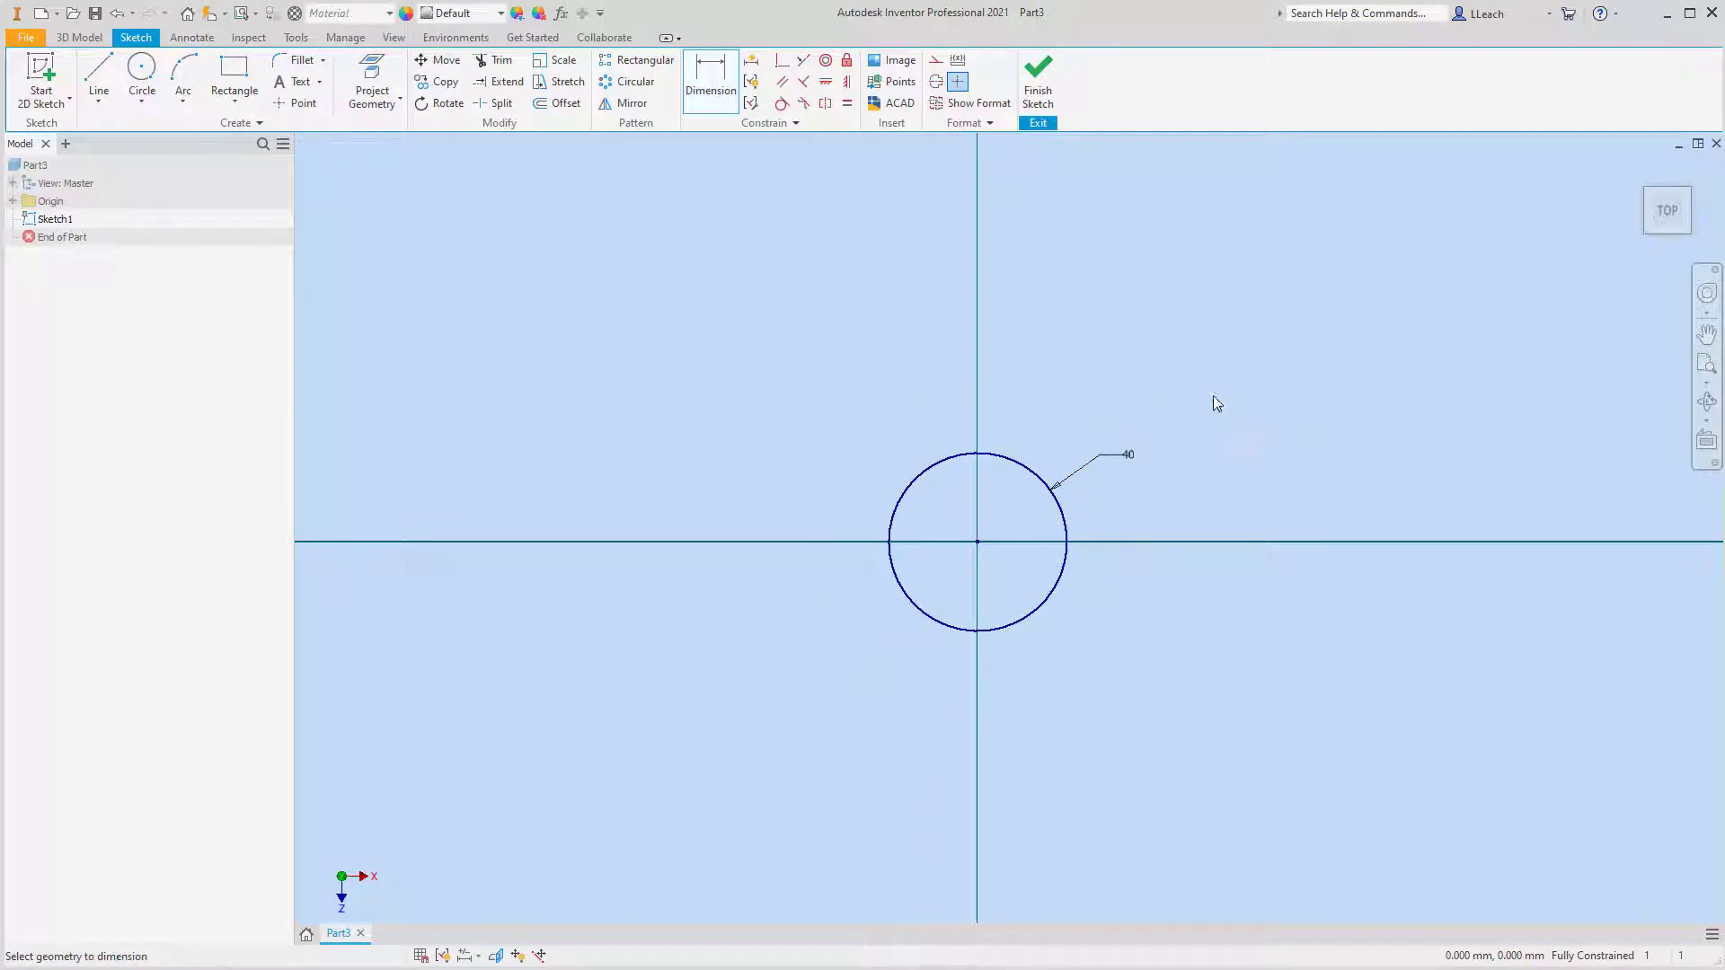
left_click(144, 102)
left_click(186, 144)
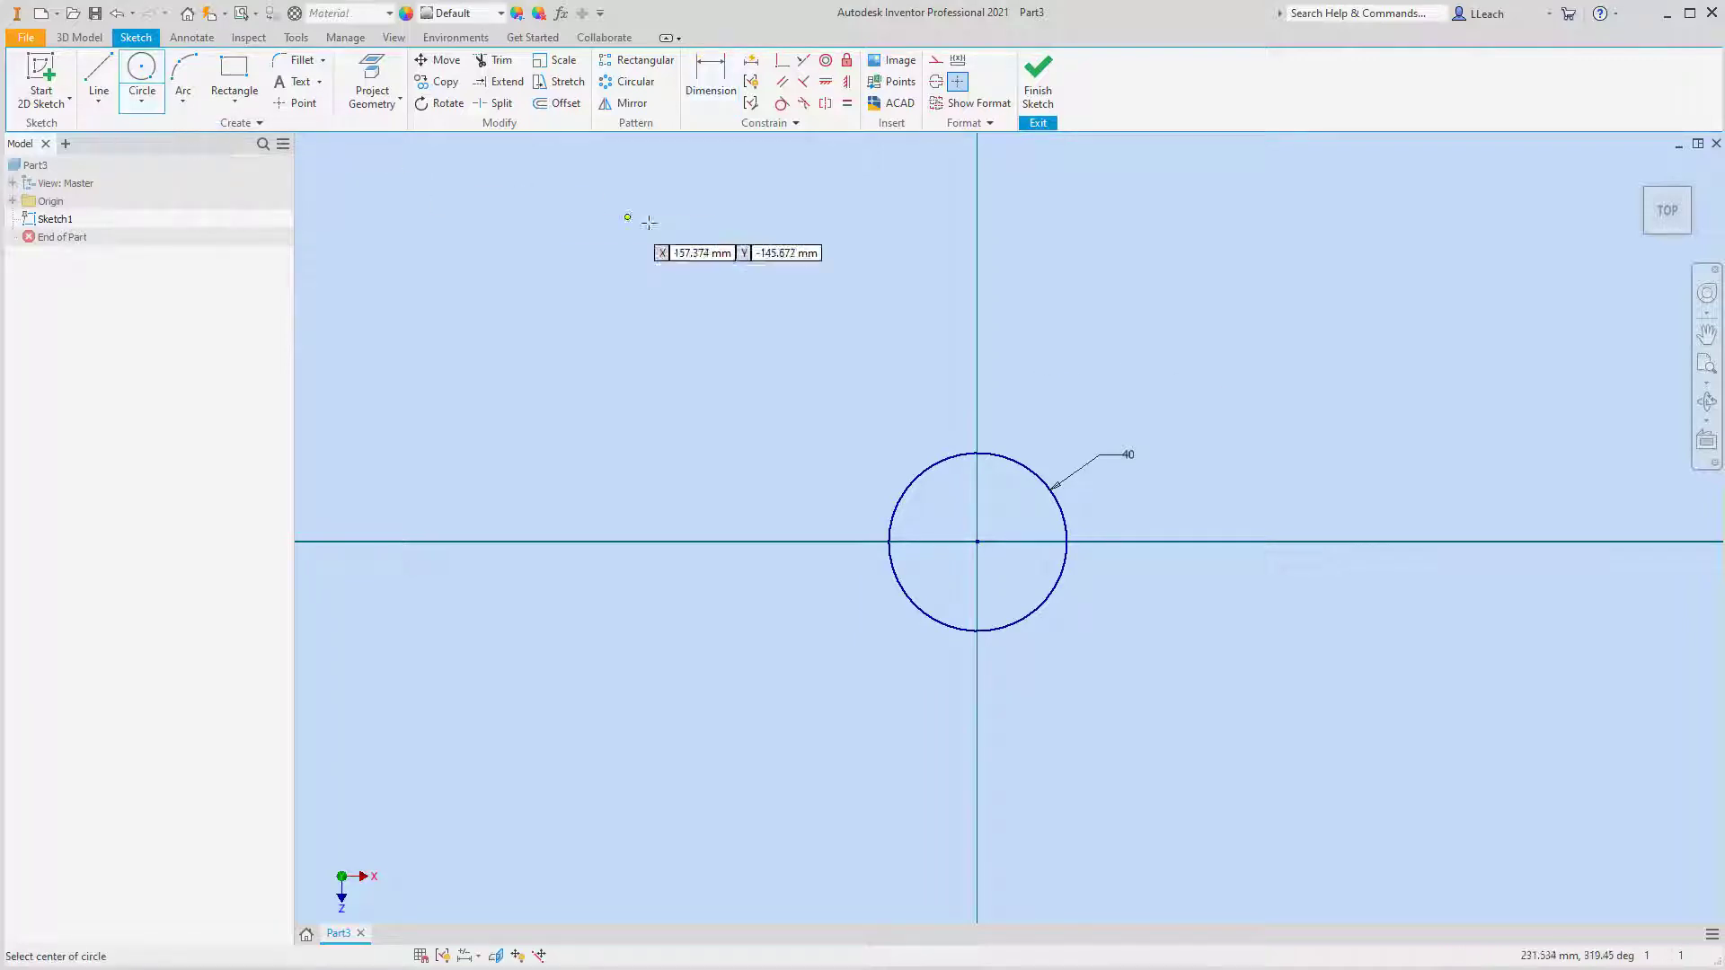
left_click(1278, 538)
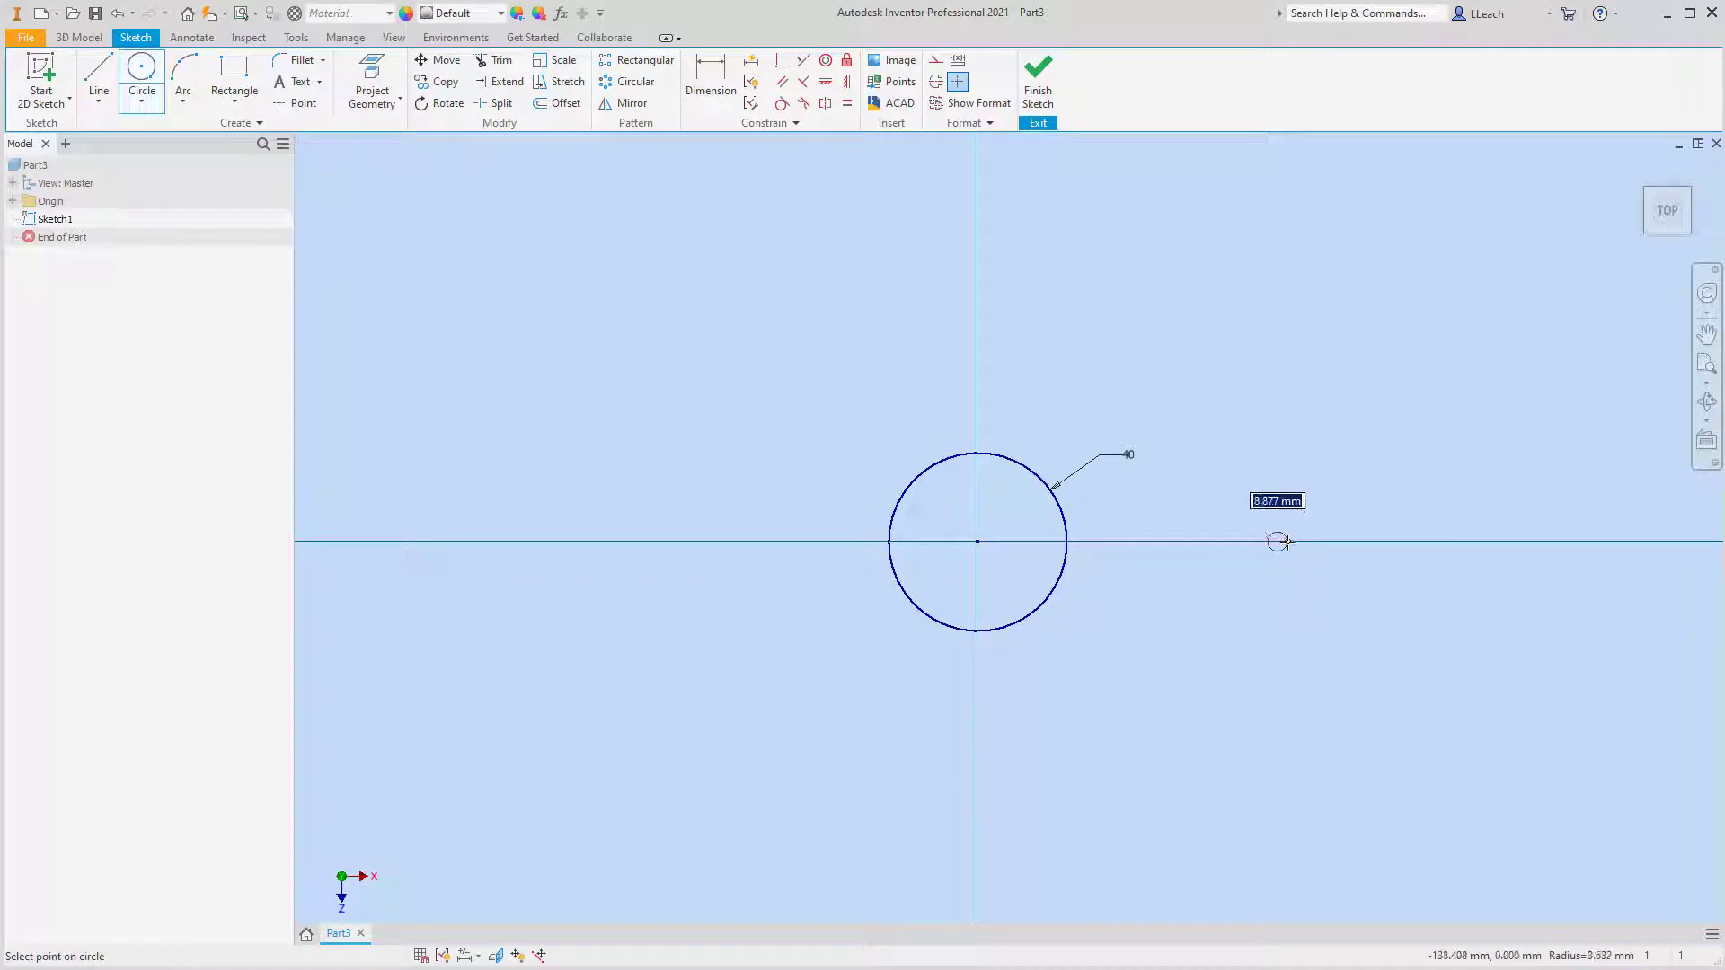
left_click(628, 541)
left_click(666, 572)
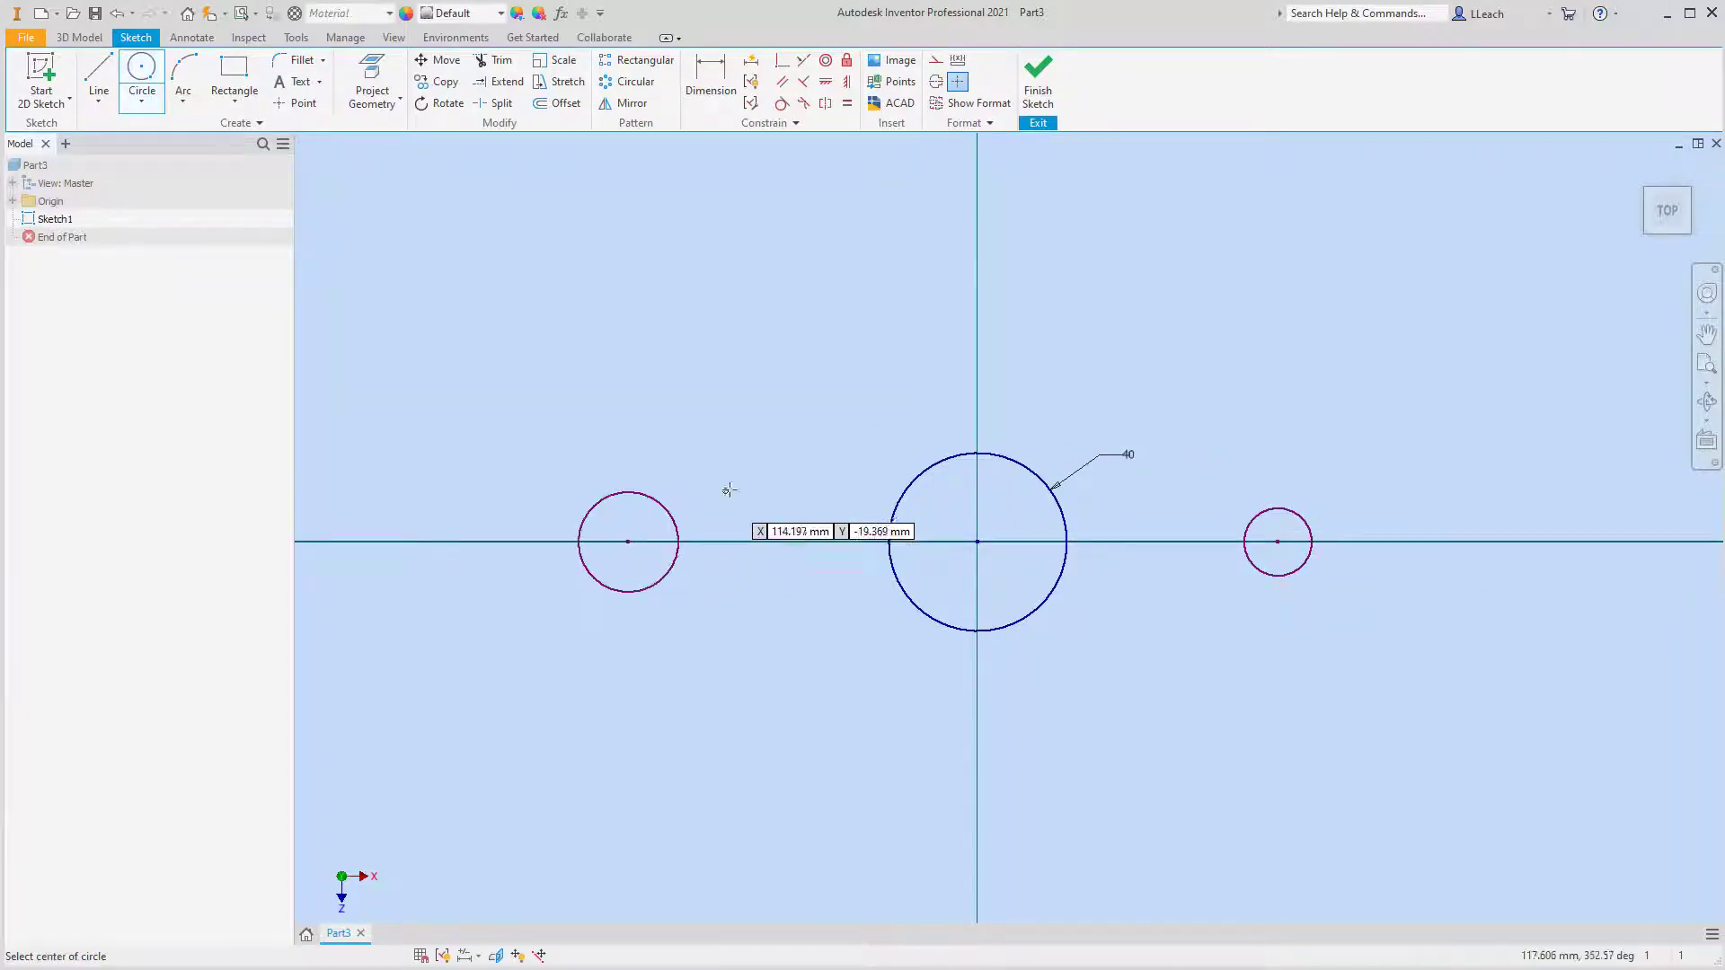
key("Escape")
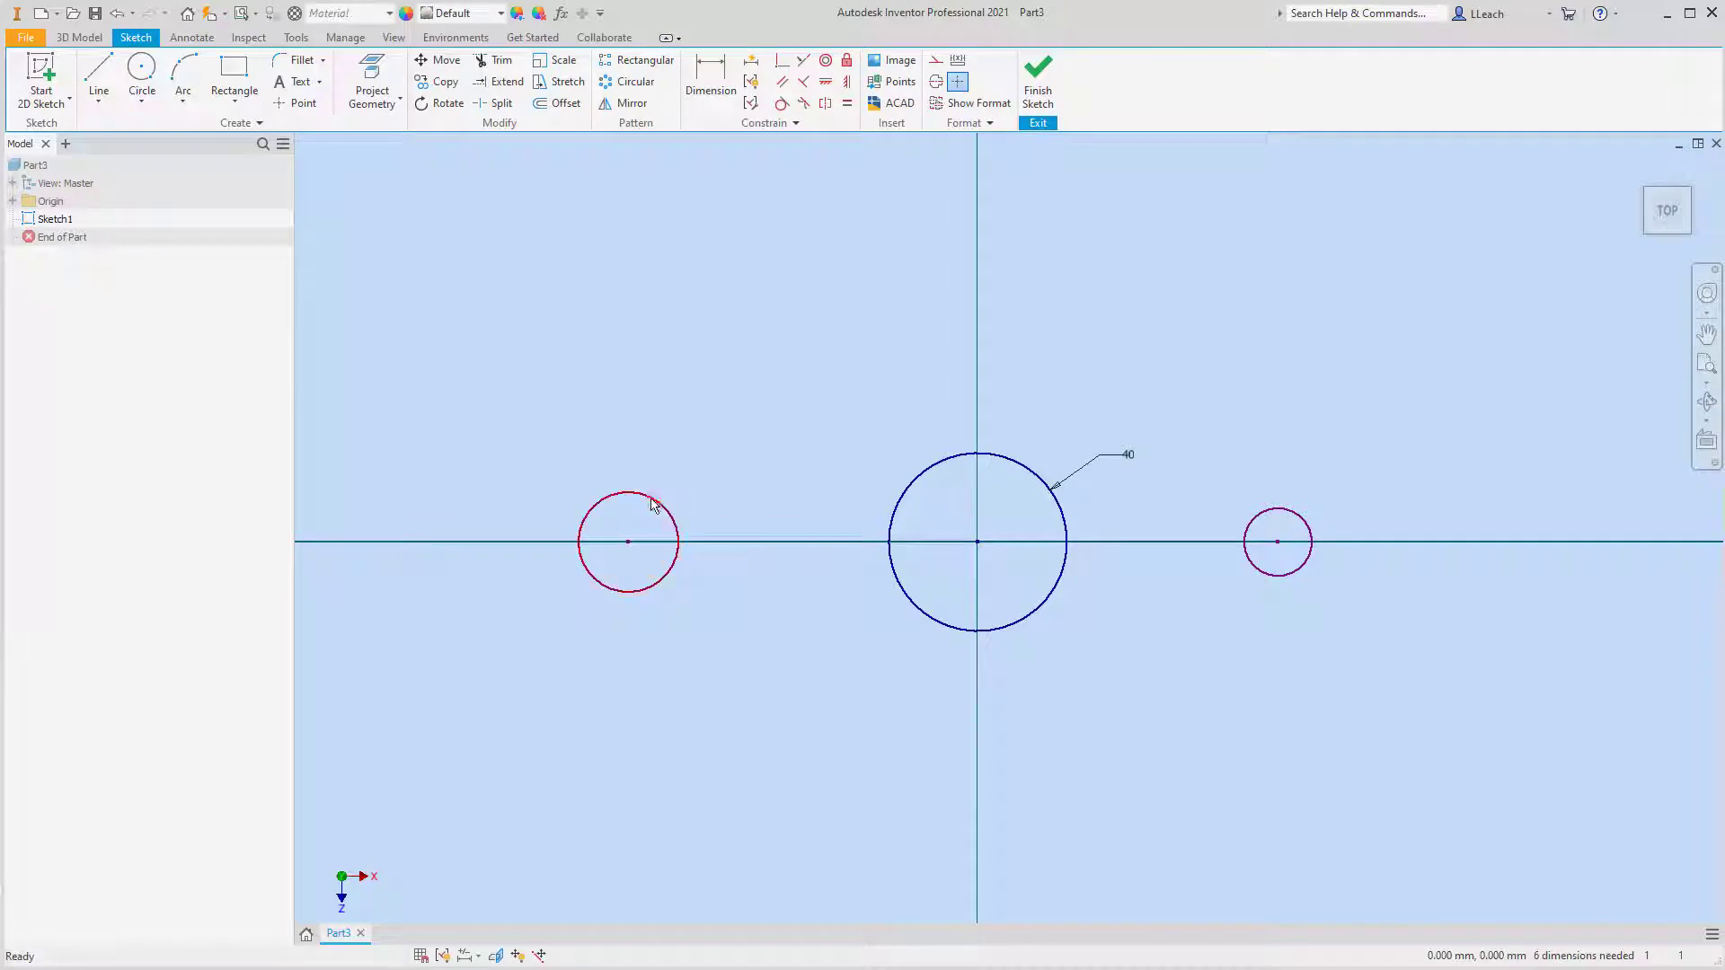
key("Delete")
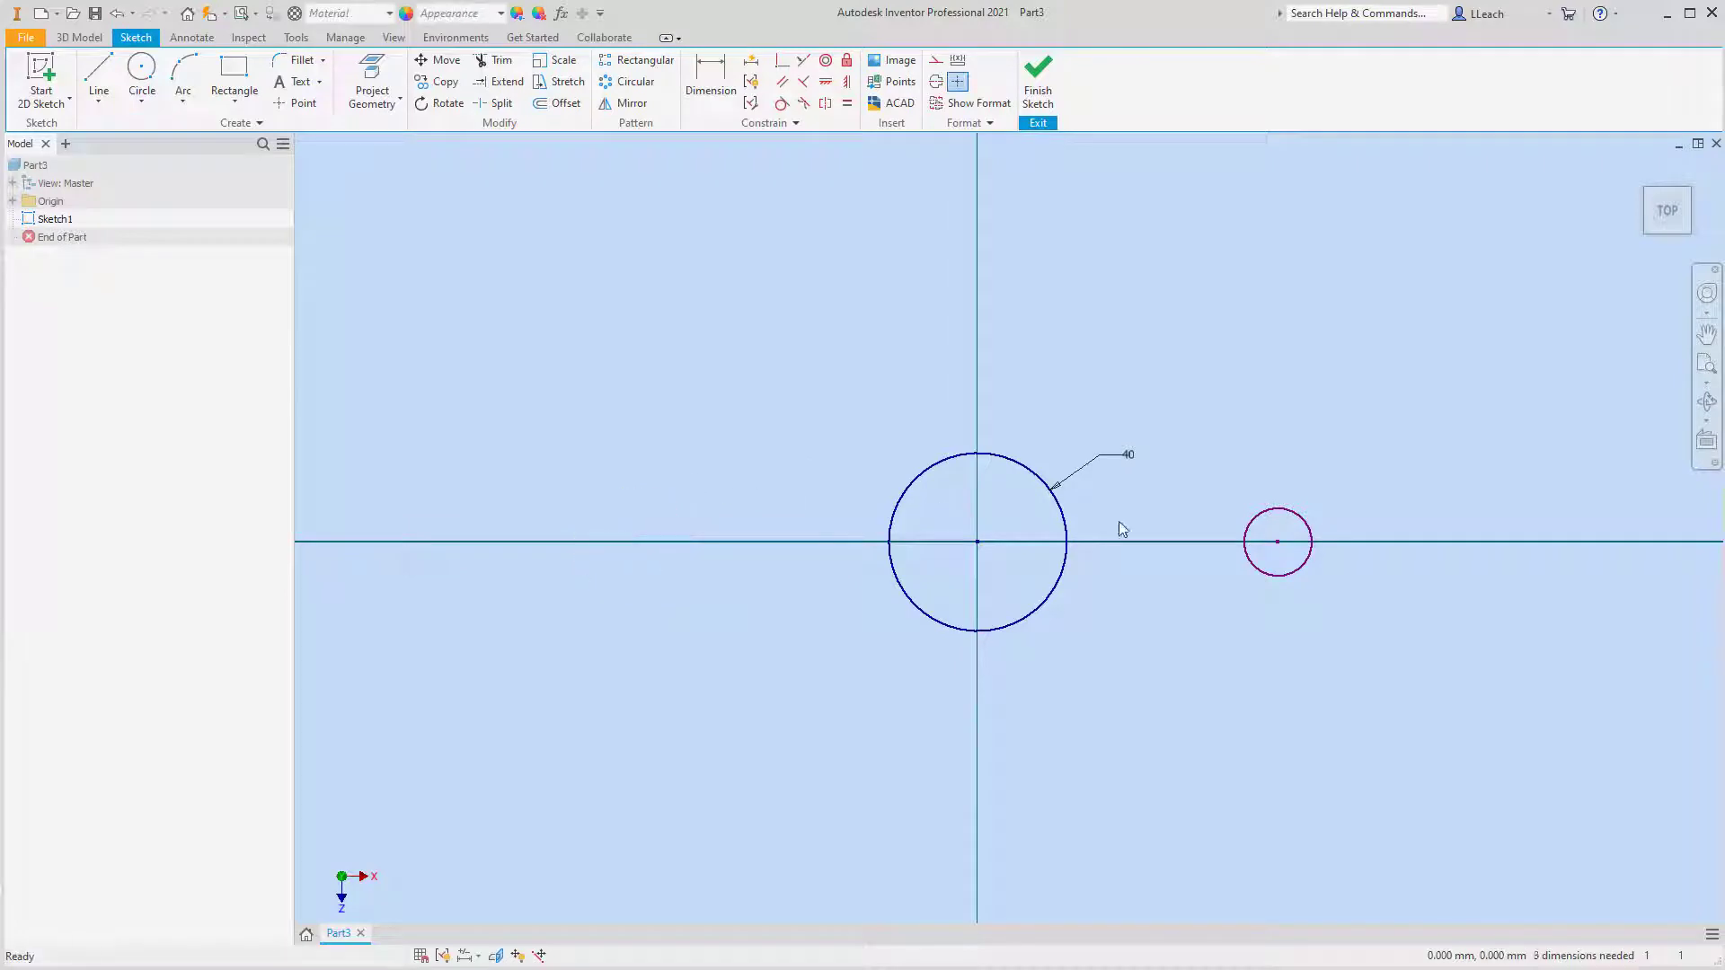
key("Delete")
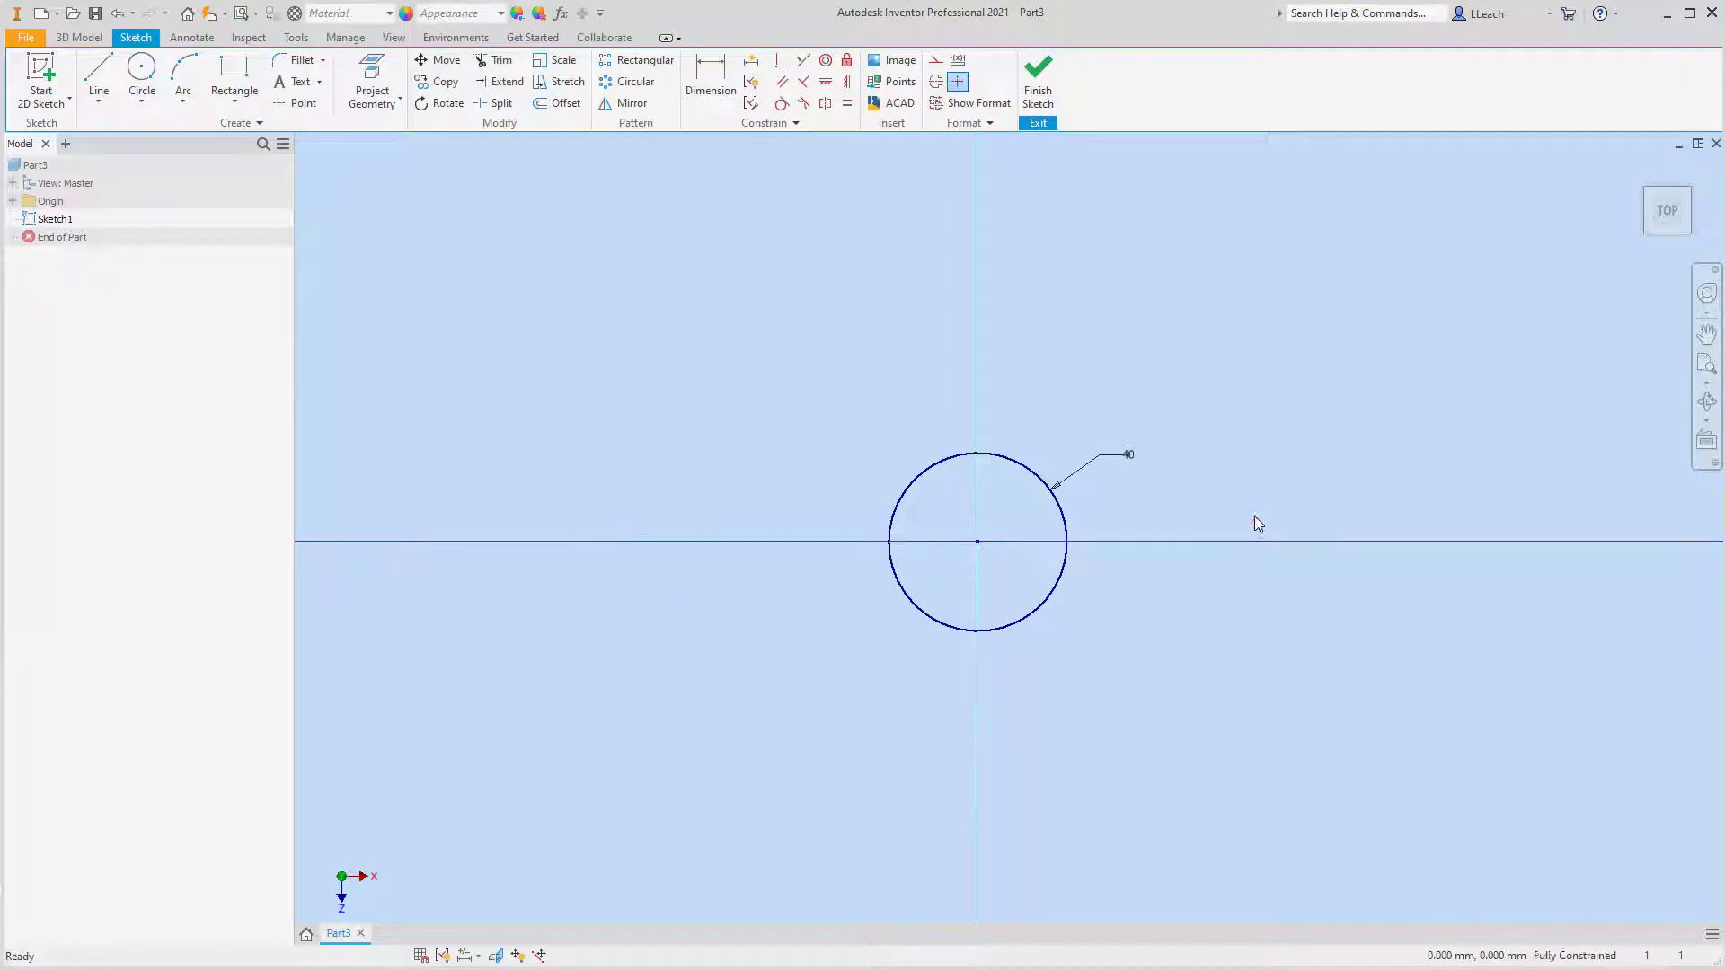
Step: Draw a center-point circle about 27 mm in diameter to the right of the central circle, with its centre above the horizontal axis
left_click(144, 99)
left_click(169, 133)
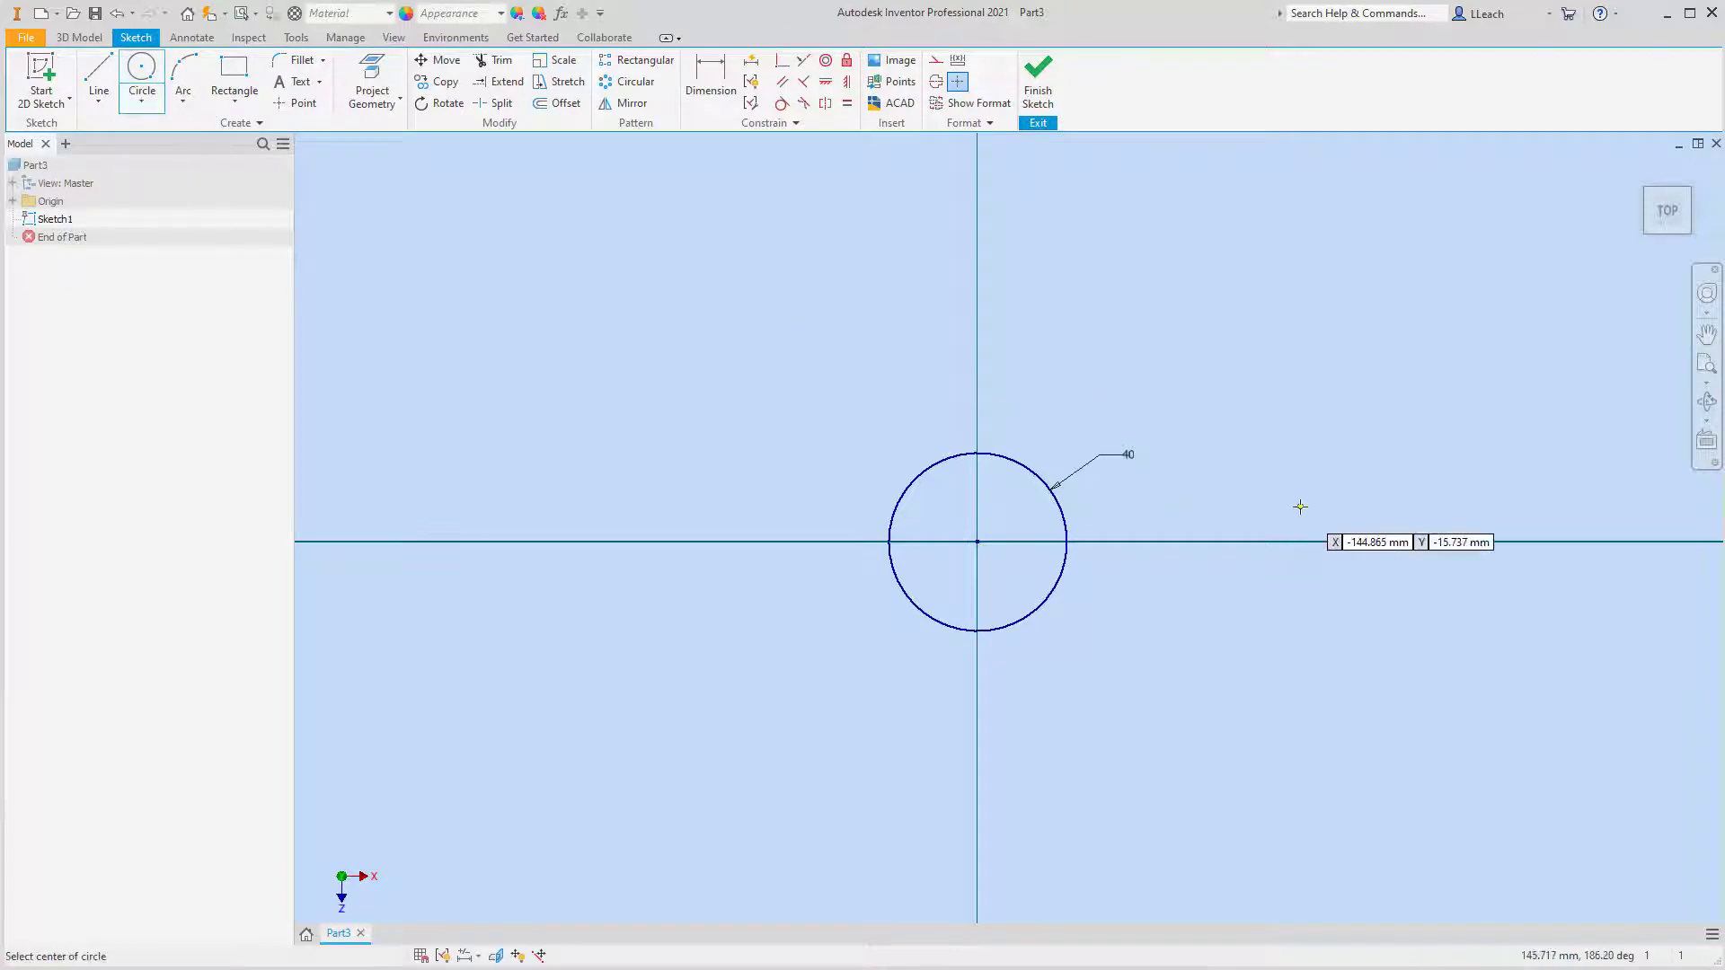
left_click(1300, 444)
left_click(1322, 466)
left_click(647, 414)
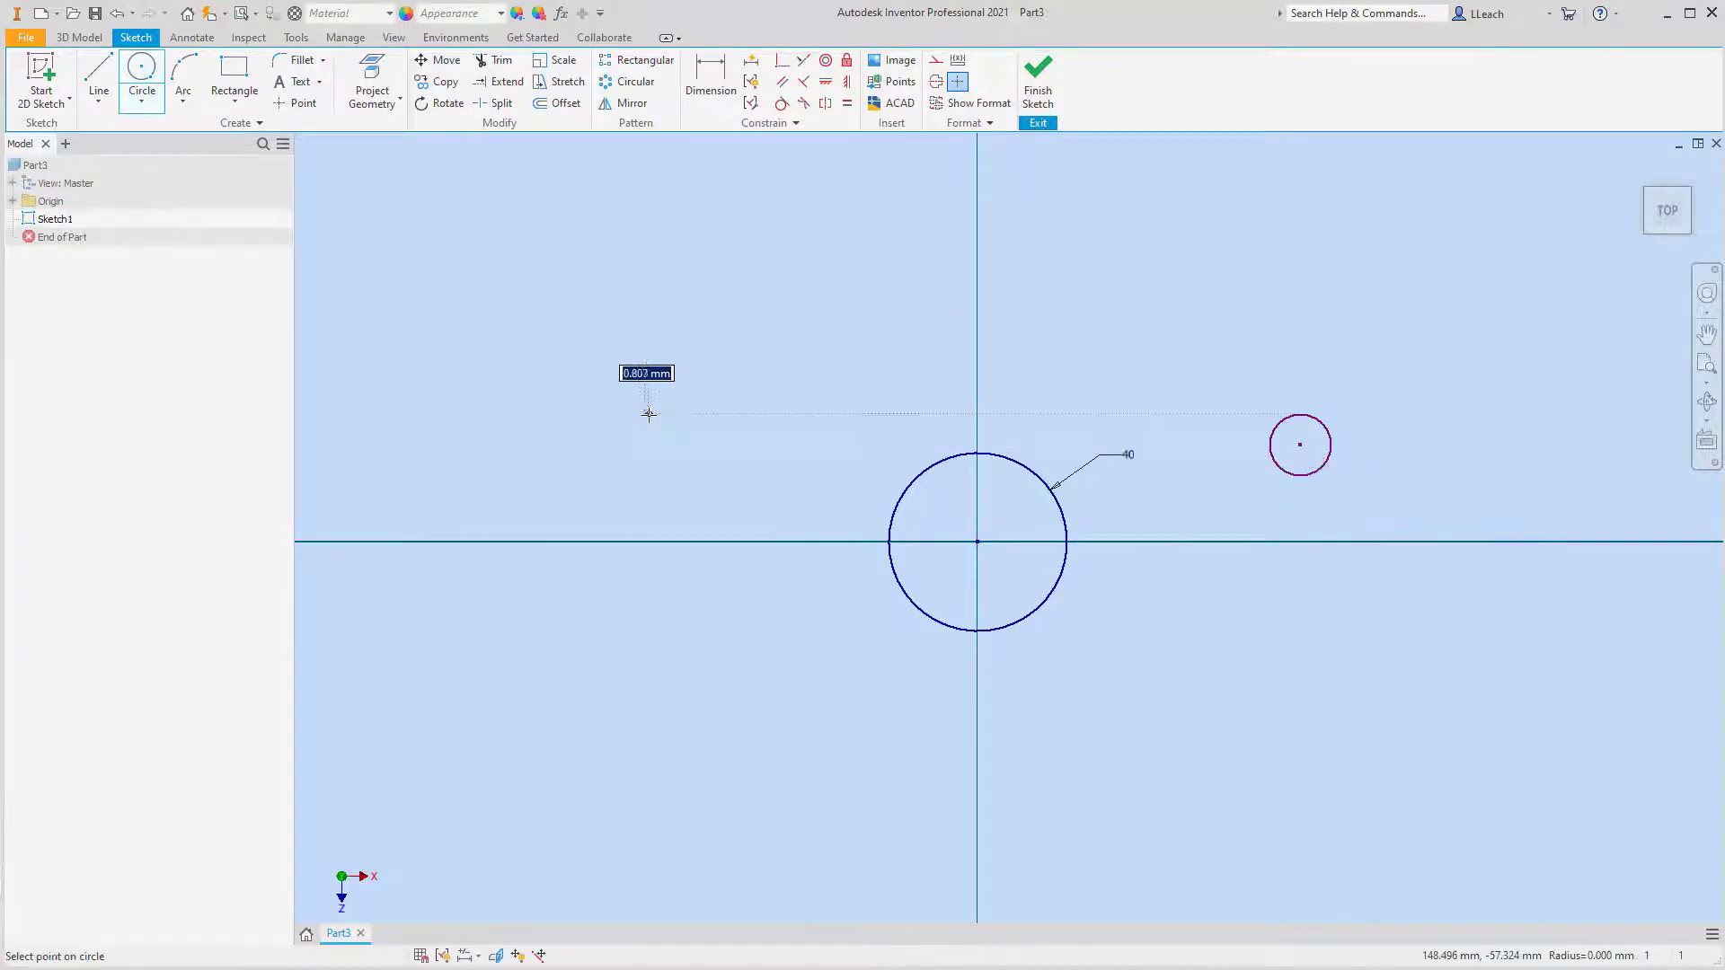
key("Escape")
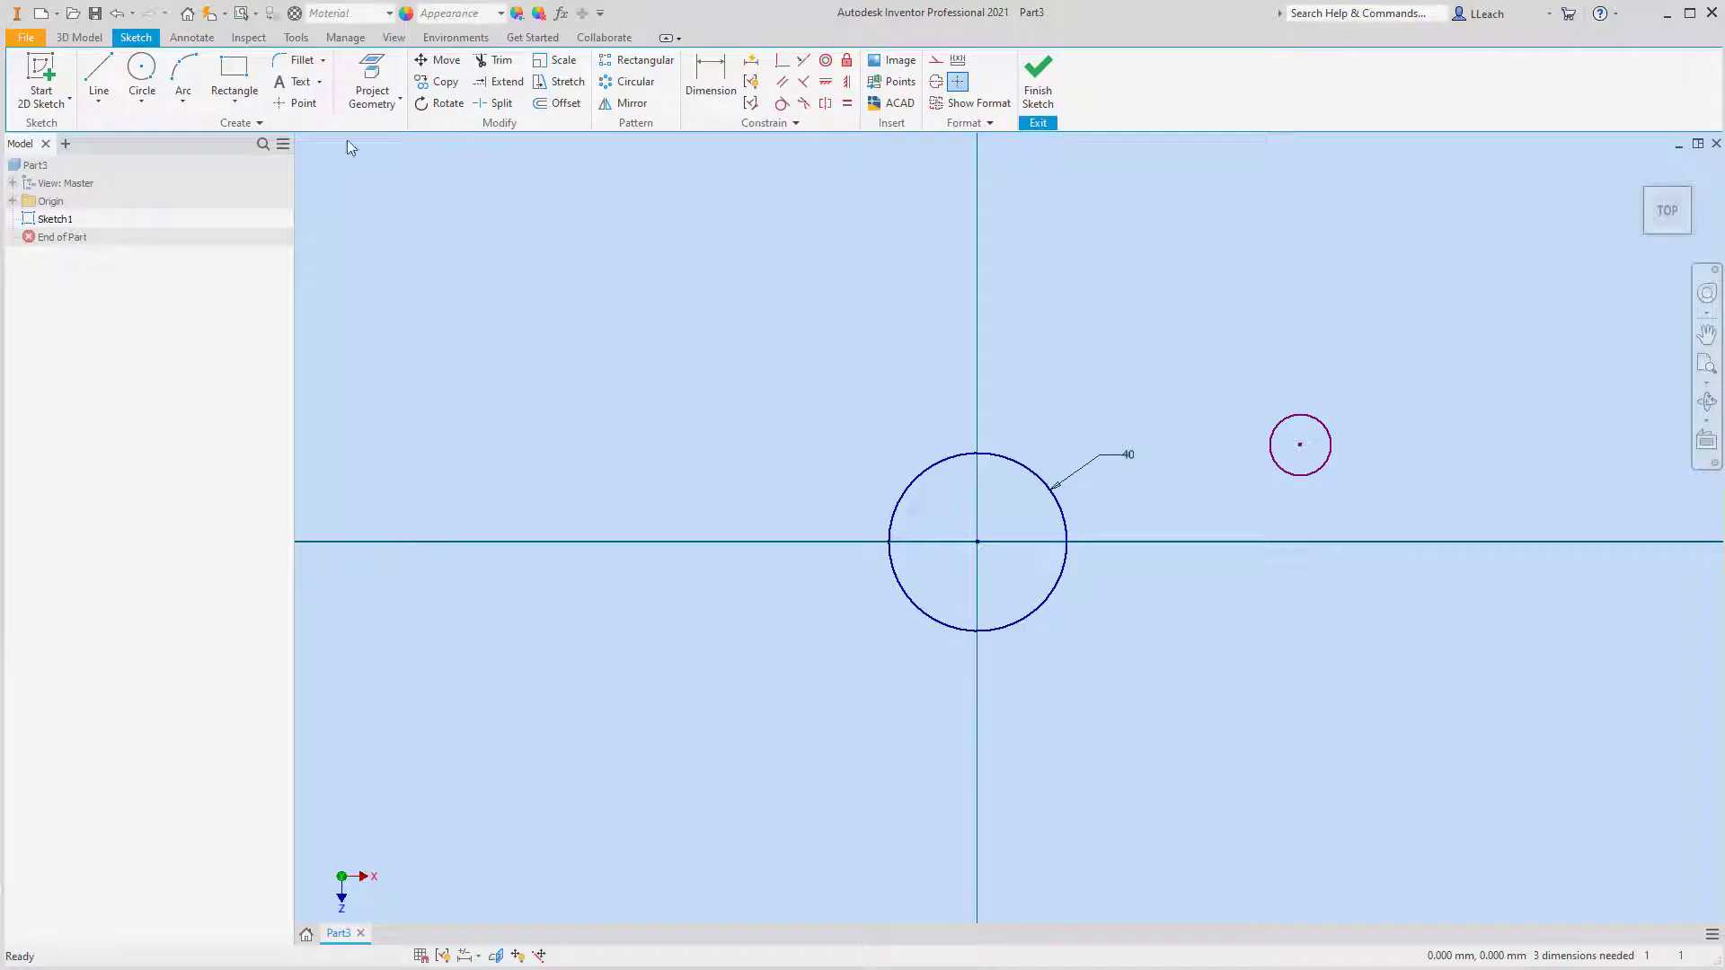
Step: Draw another small center-point circle to the left of the central circle, with its centre above the horizontal axis
left_click(141, 100)
left_click(169, 133)
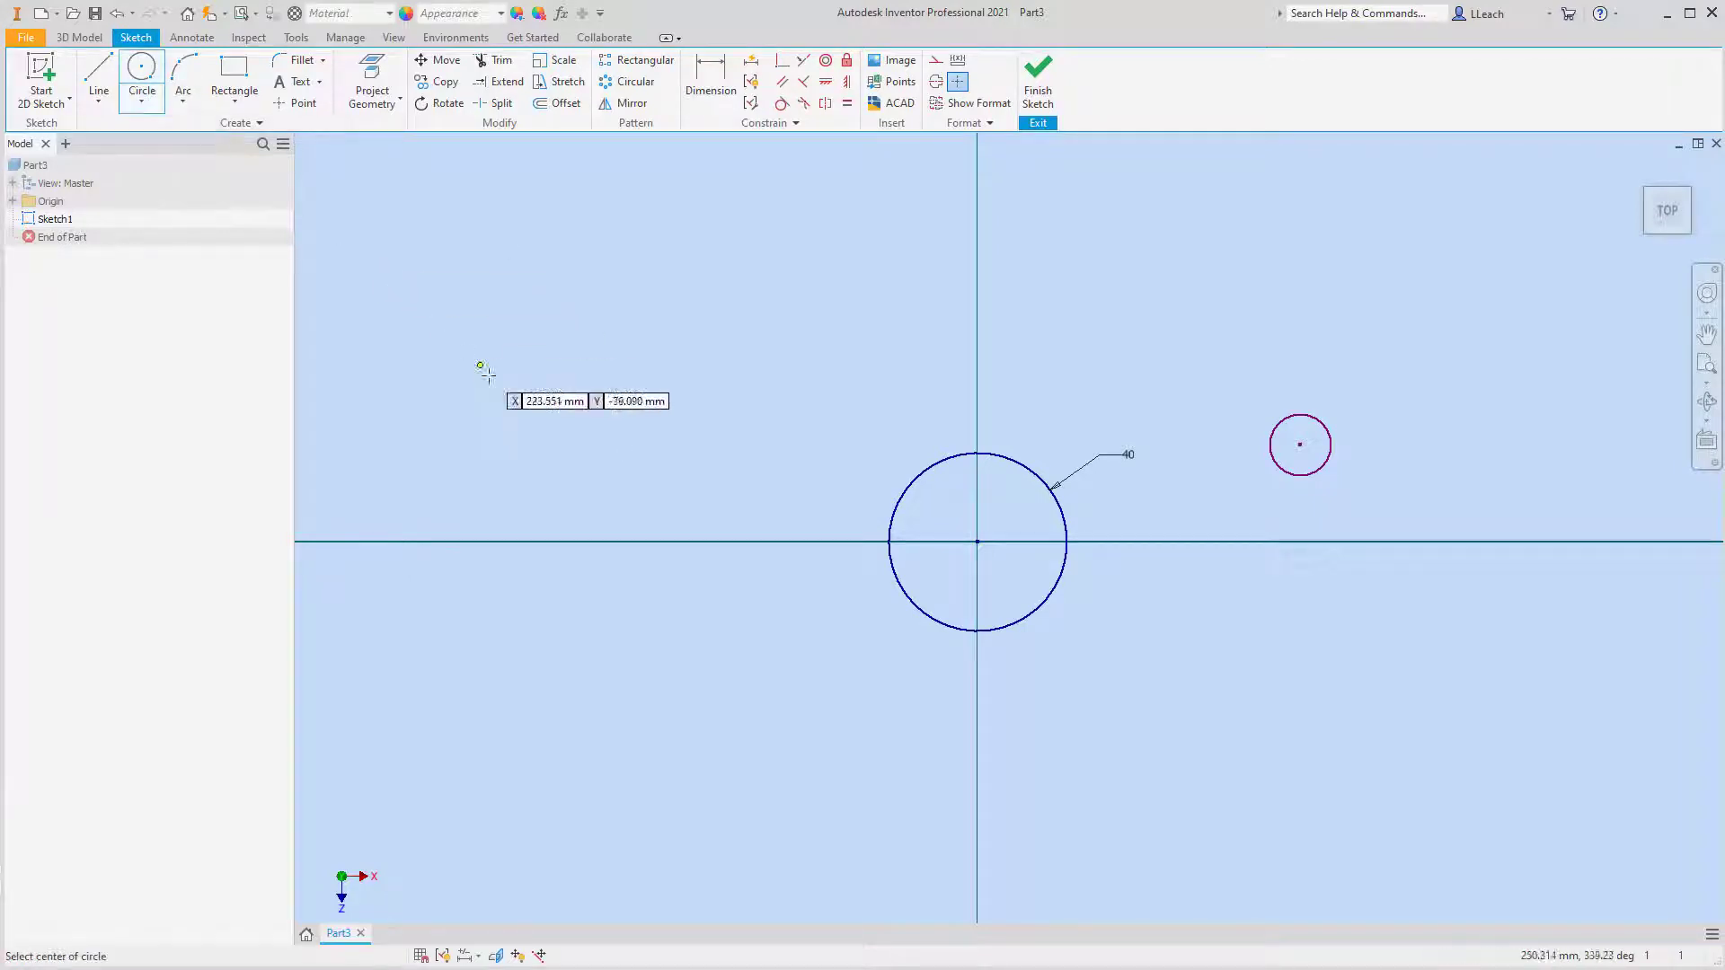
left_click(588, 380)
left_click(612, 405)
key("Escape")
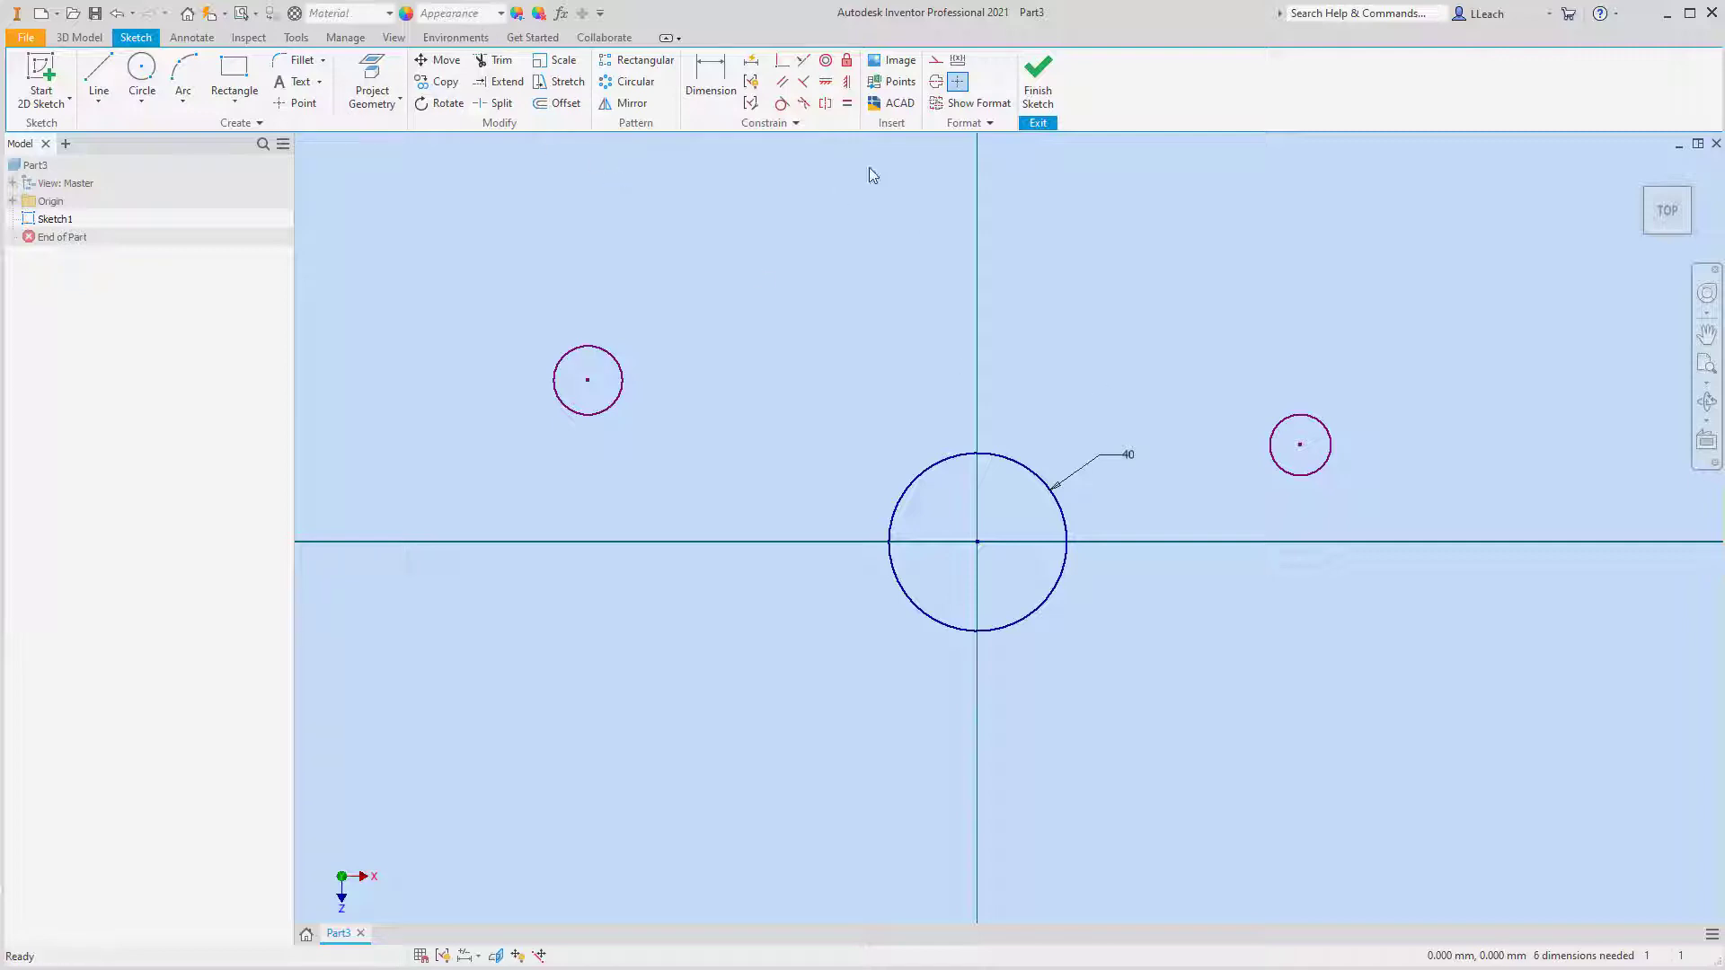
Step: Dimension the diameter of the small circle on the right as 15 mm
key("d")
left_click(1321, 424)
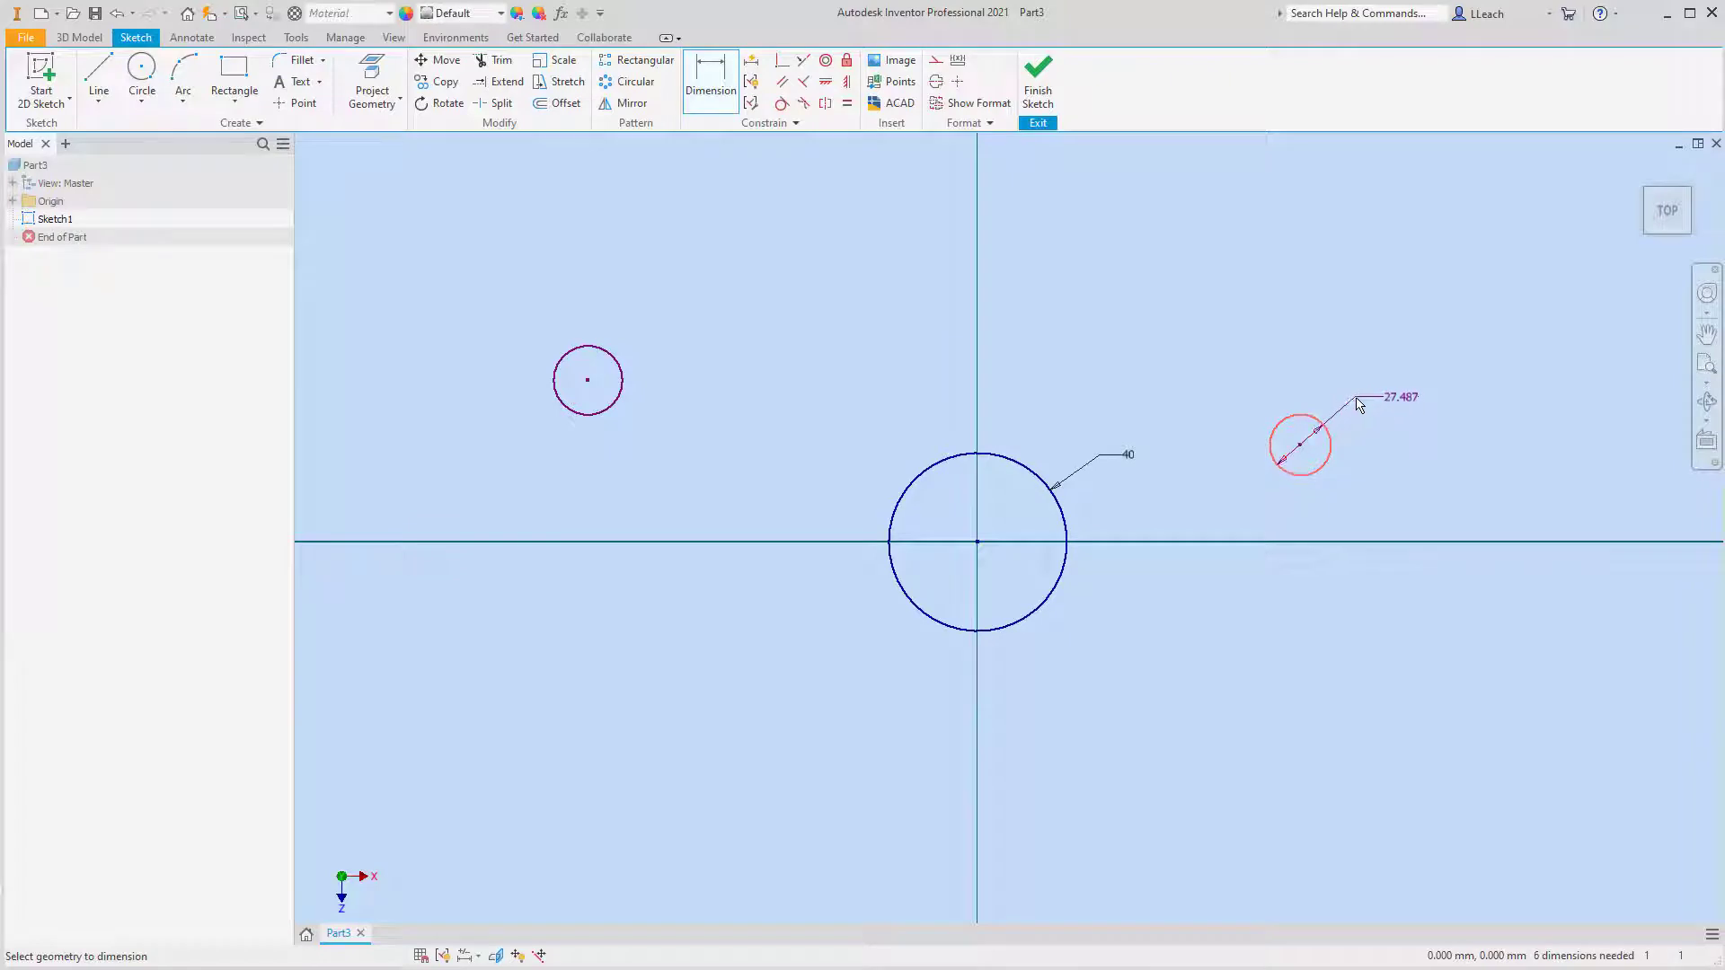
left_click(1397, 404)
type("15")
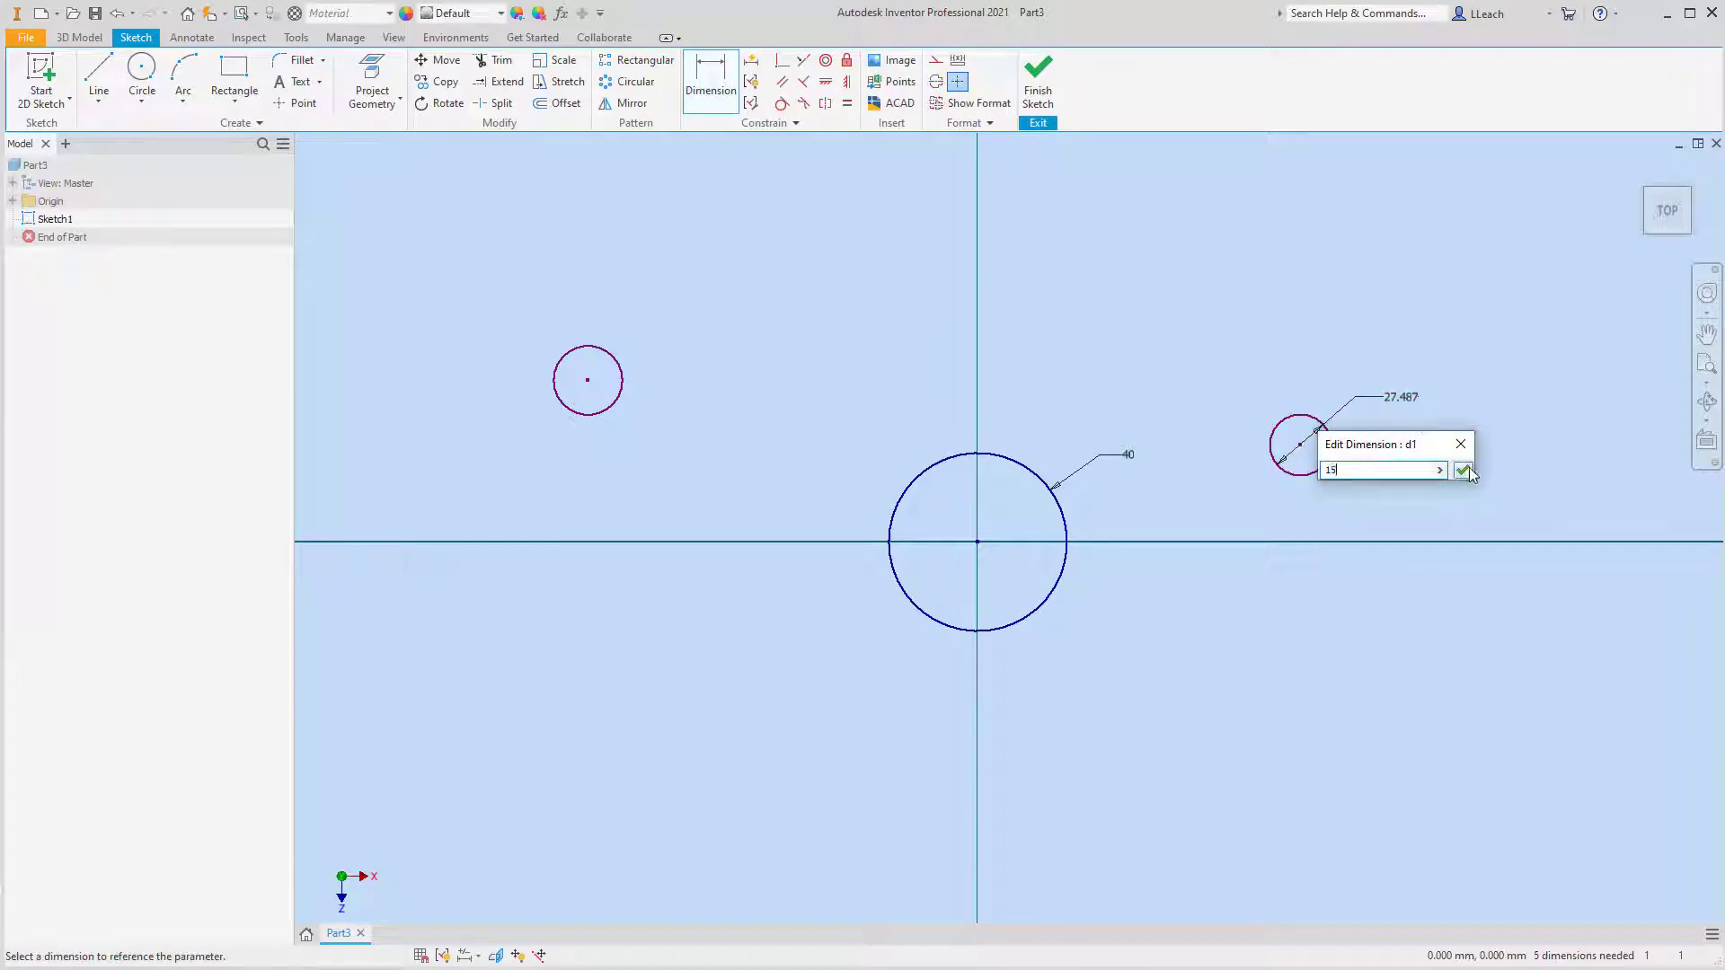
left_click(1463, 470)
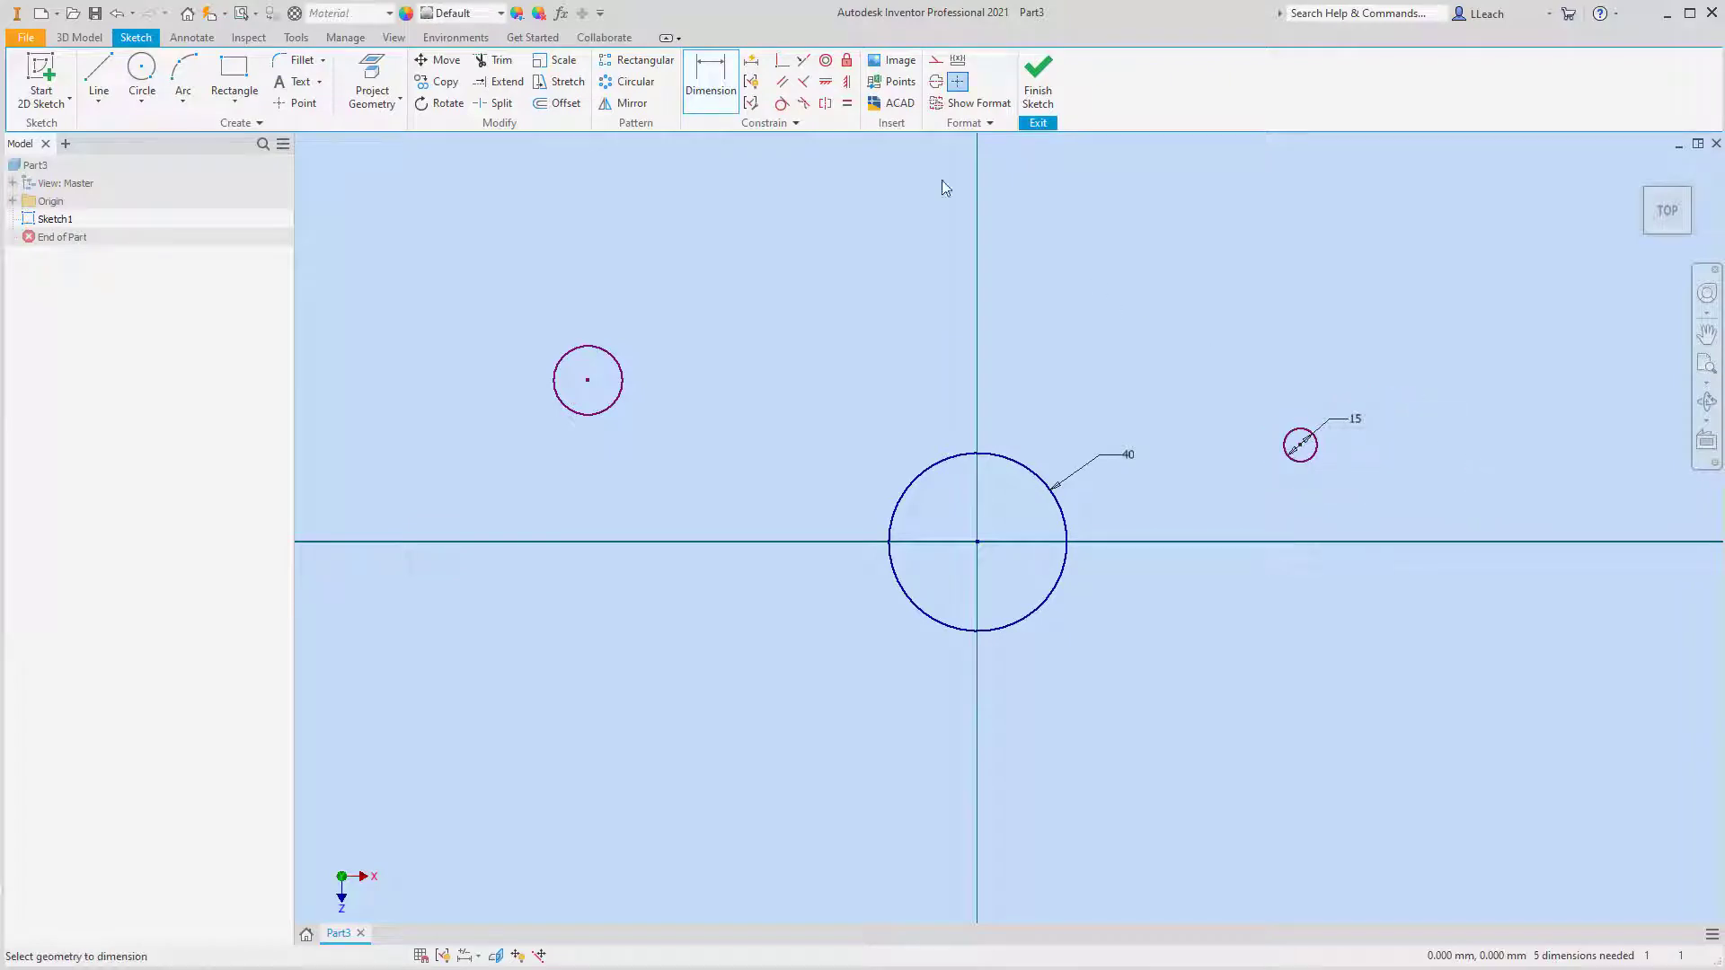
Step: Apply an Equal constraint between the 15 mm circle on the right and the small circle on the left
left_click(849, 110)
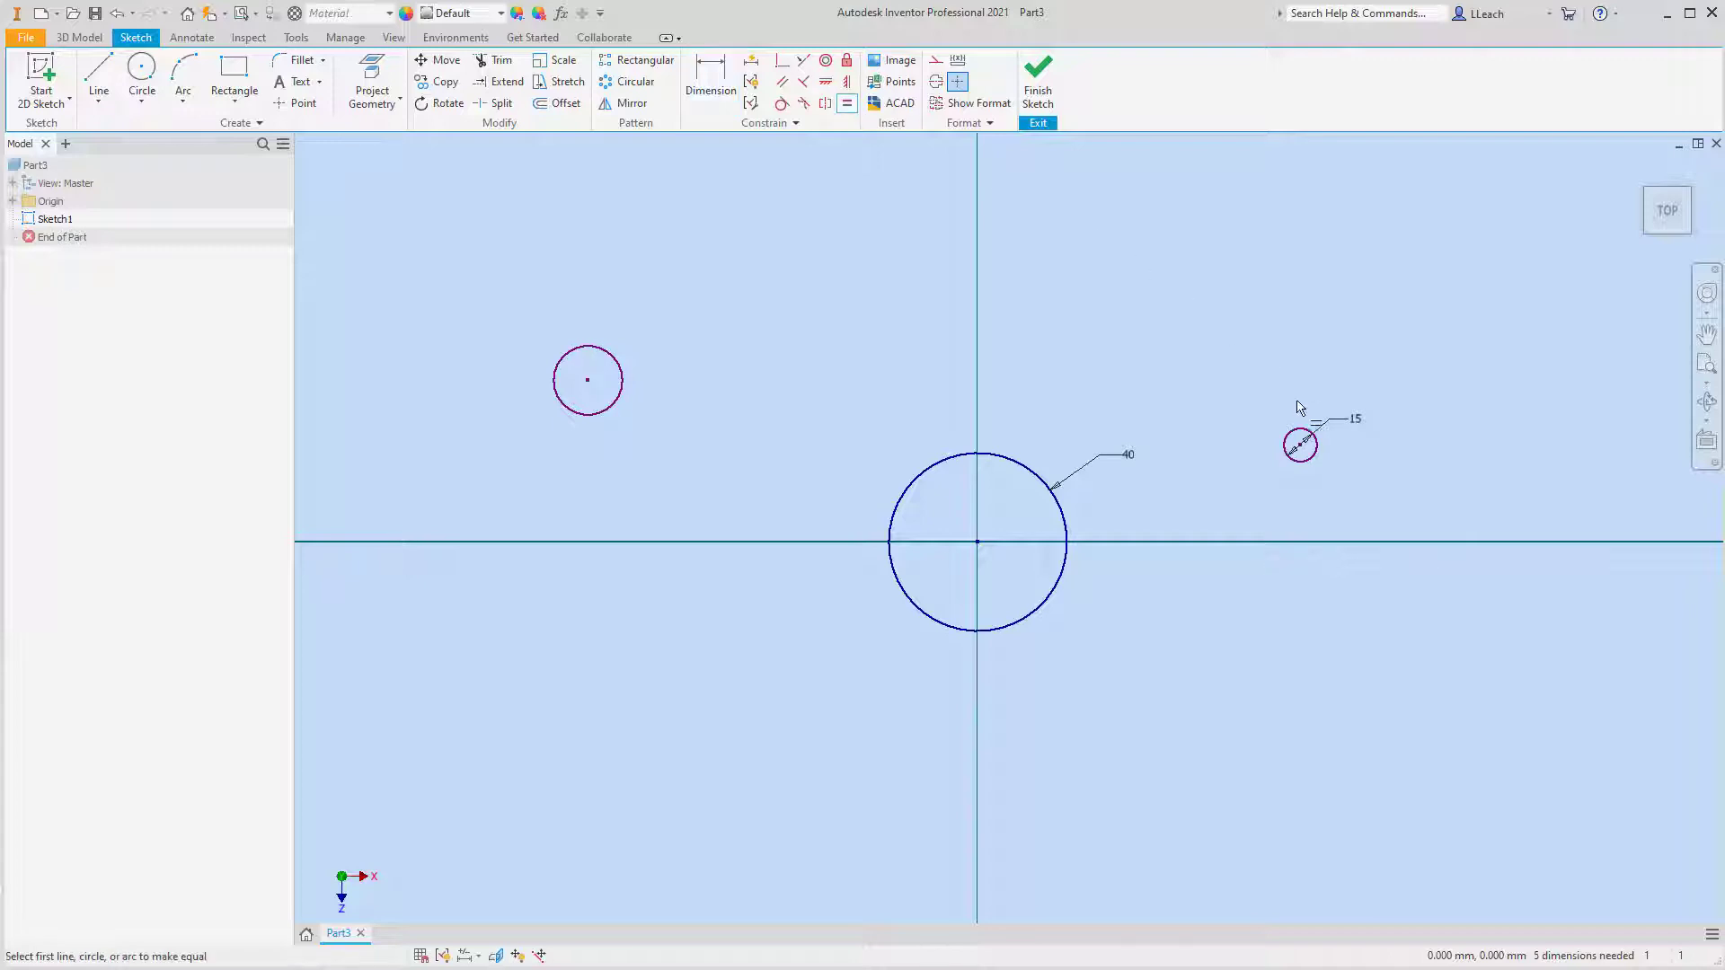
left_click(1298, 433)
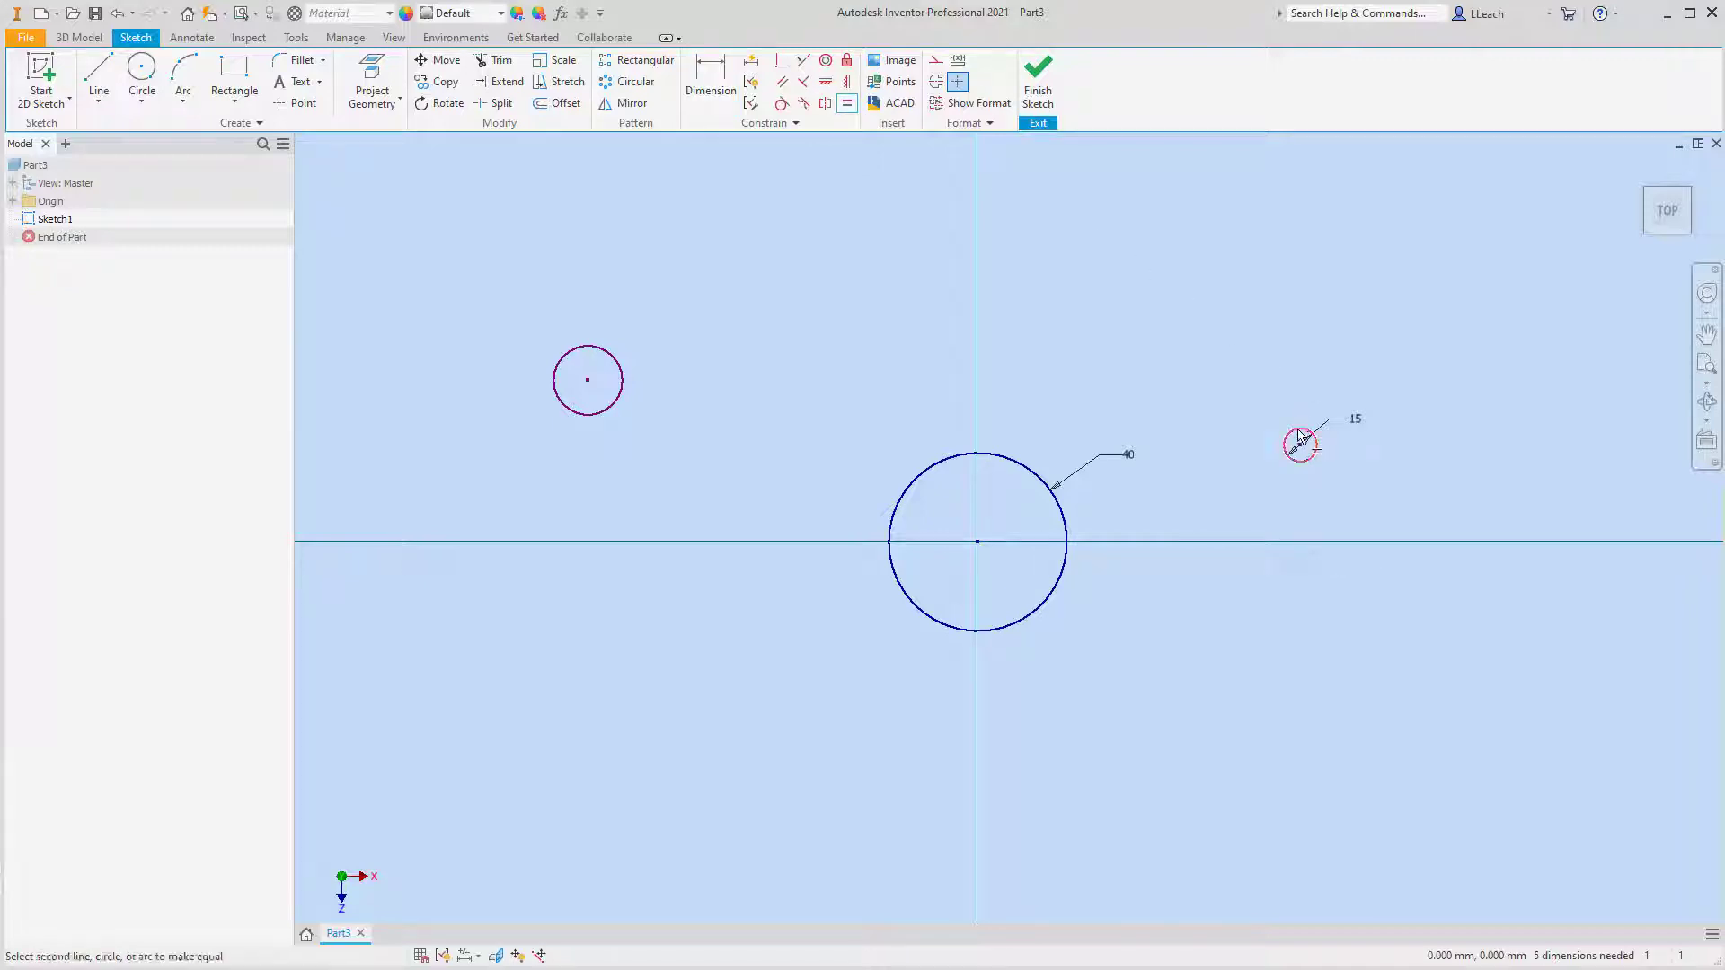
left_click(618, 360)
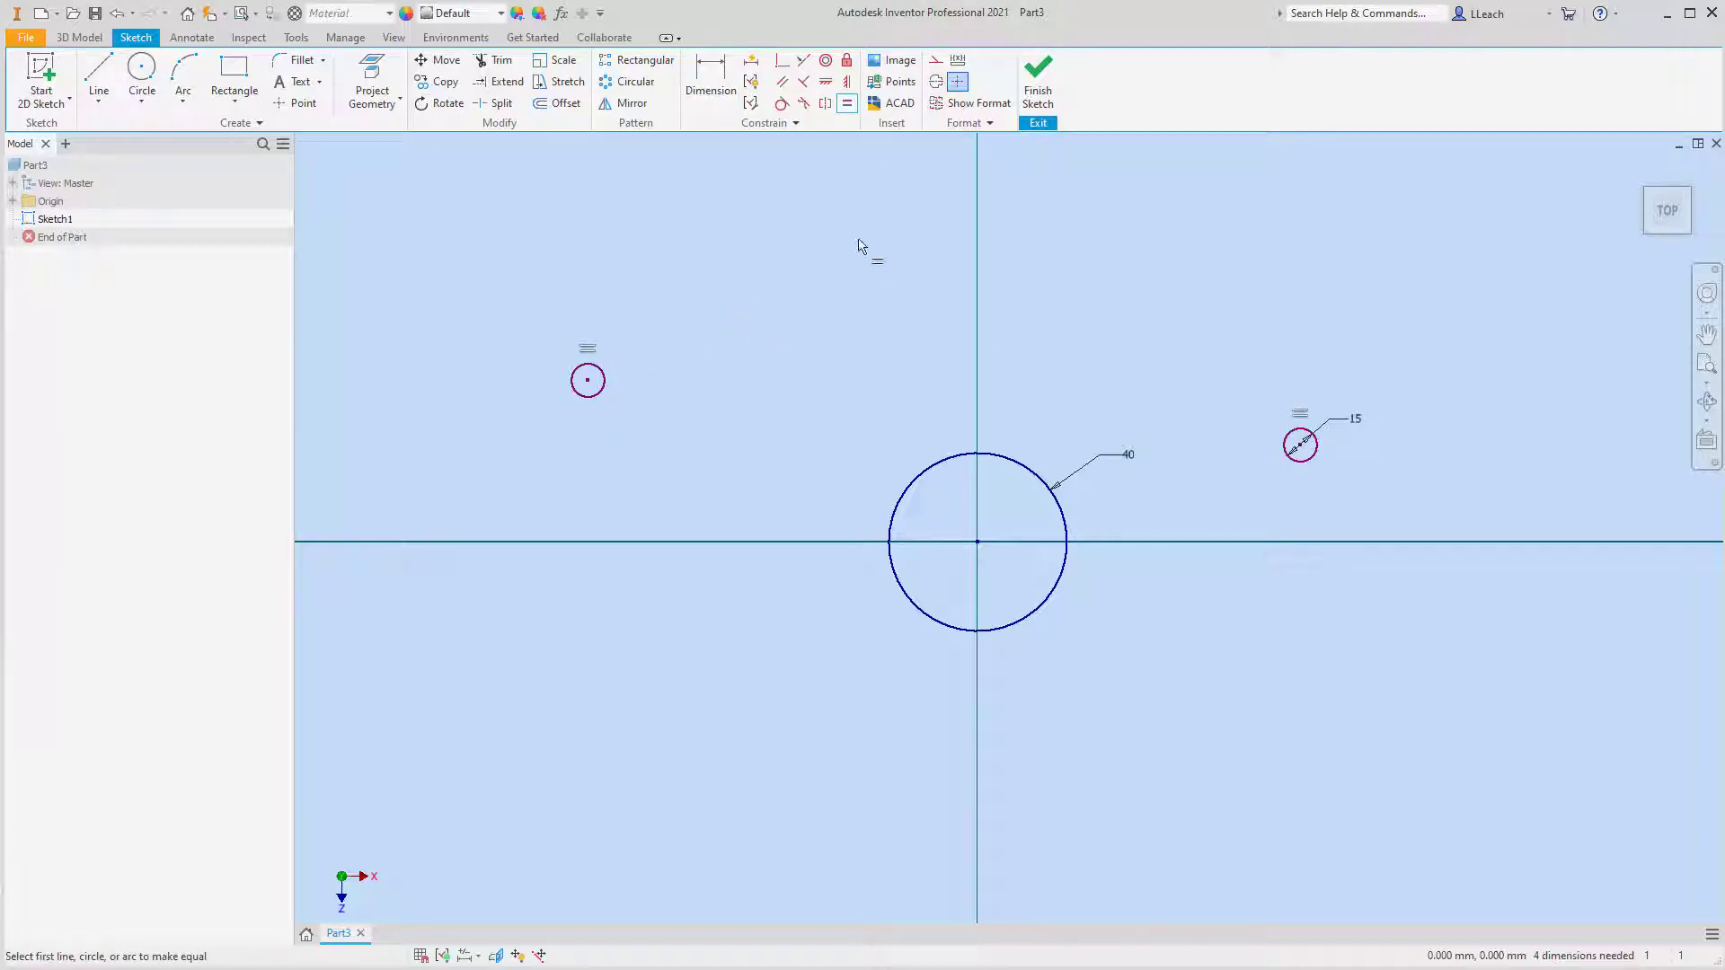
Step: Align the centres of both small circles with the central circle's centre using Horizontal constraints
left_click(825, 84)
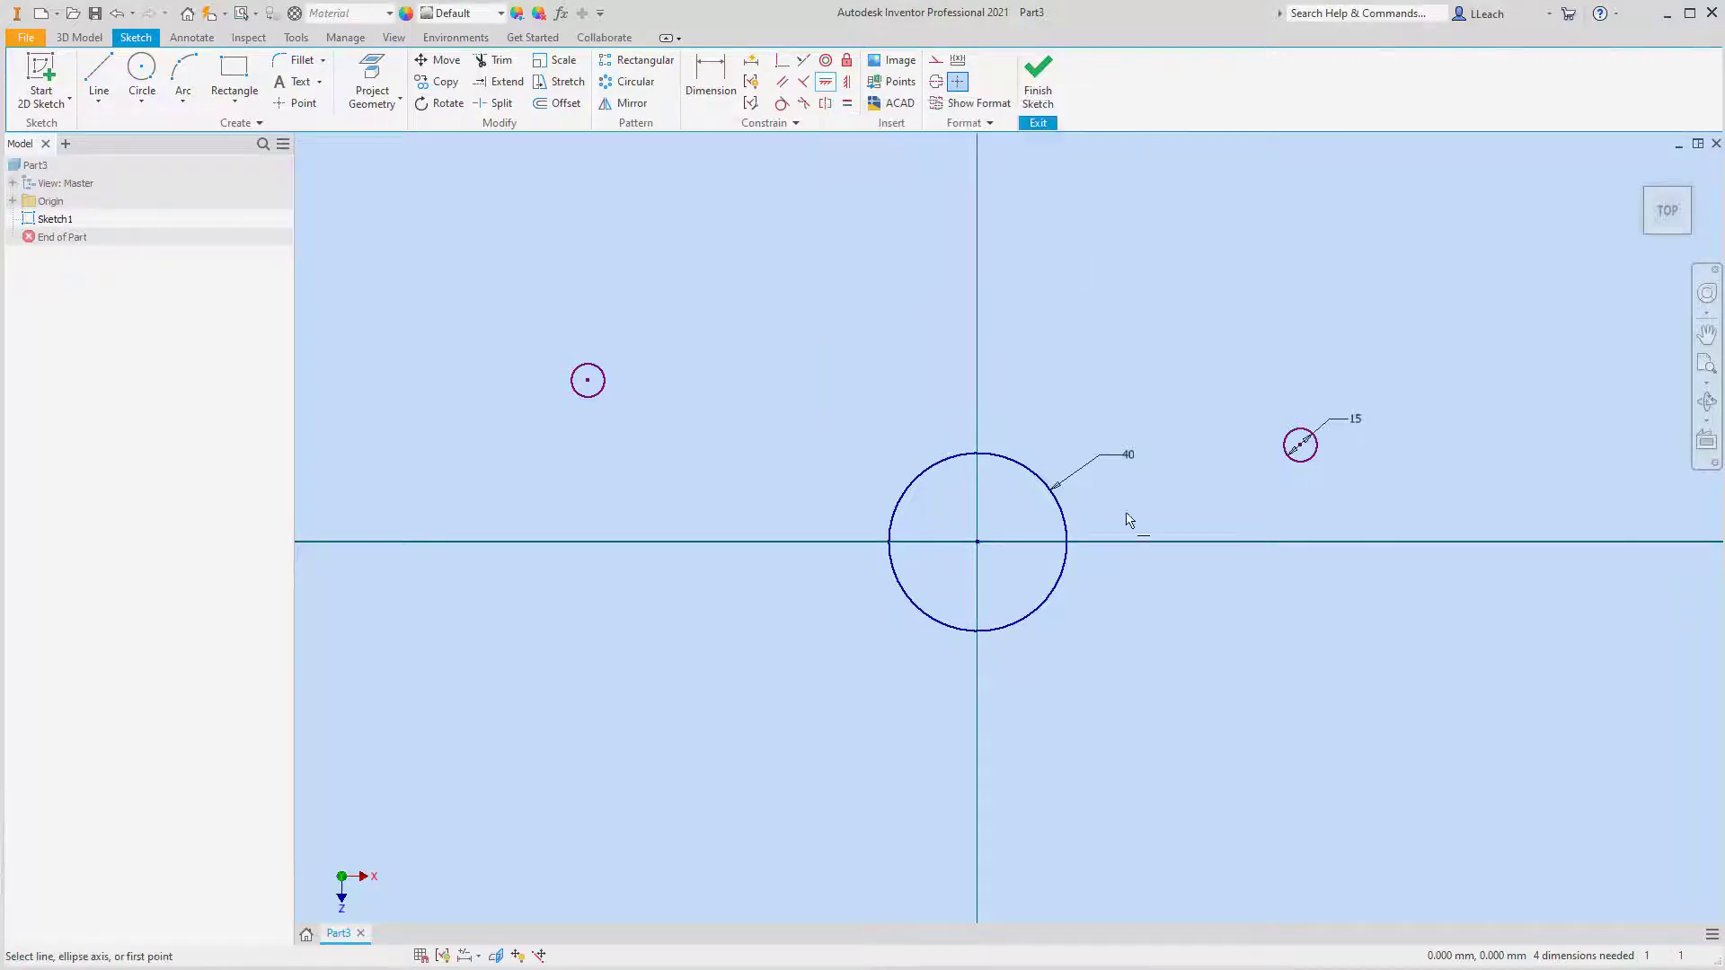
left_click(977, 542)
left_click(1301, 445)
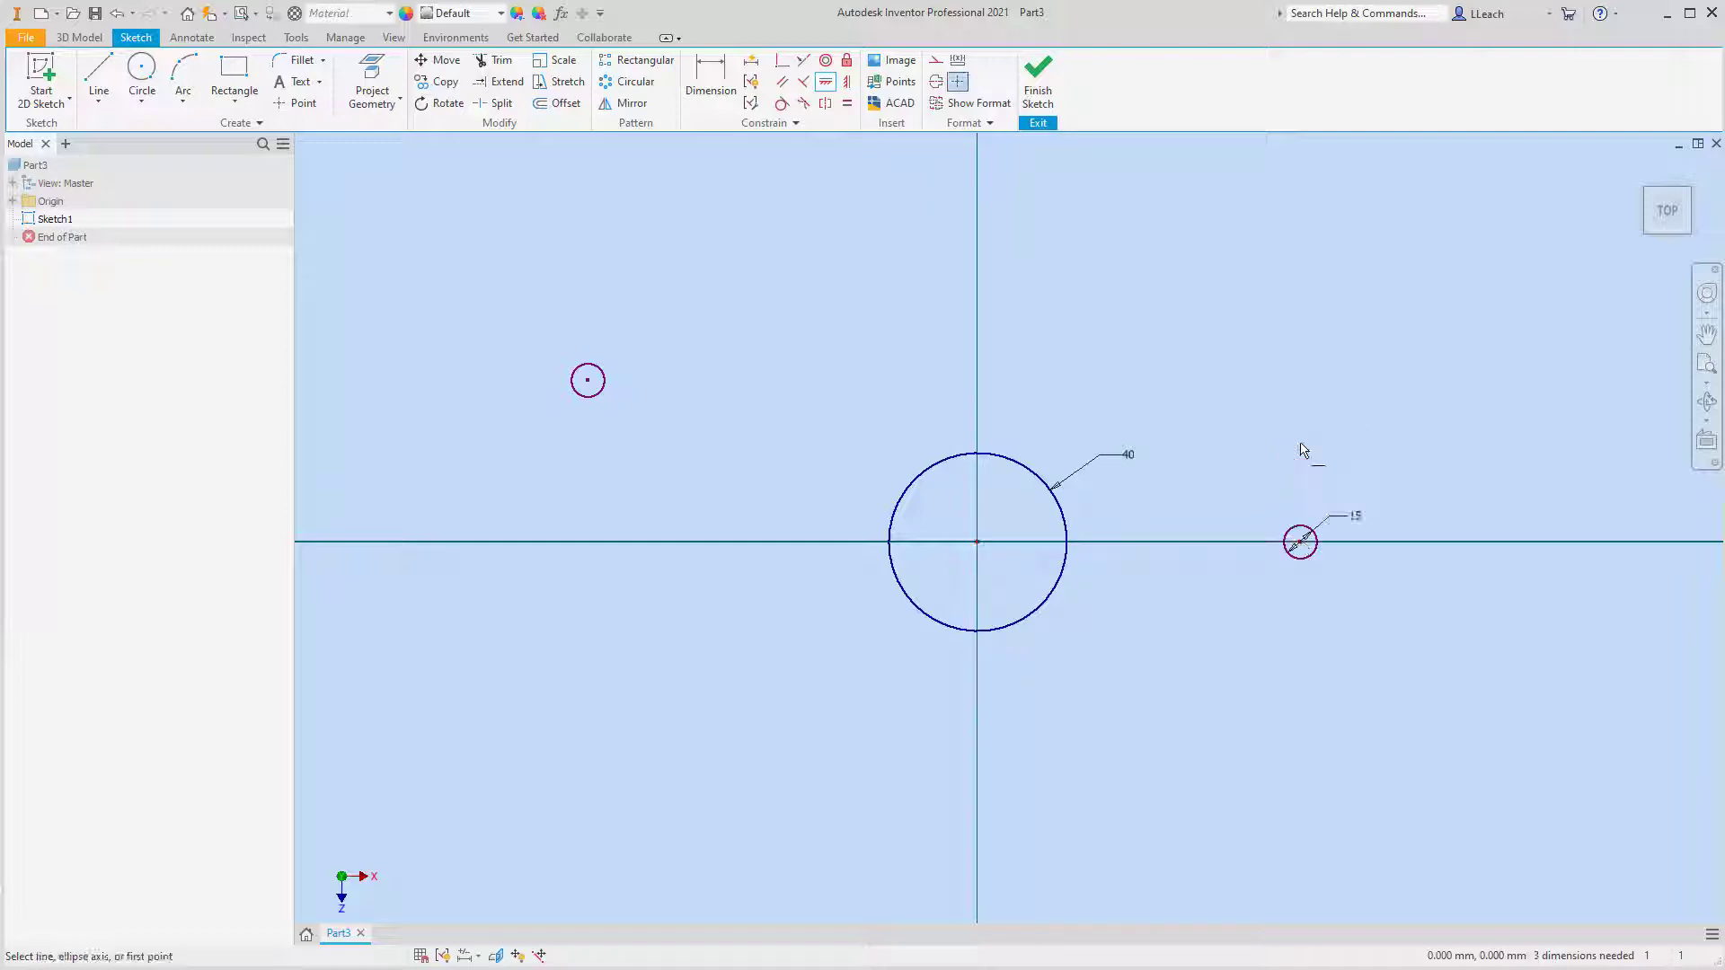
left_click(977, 542)
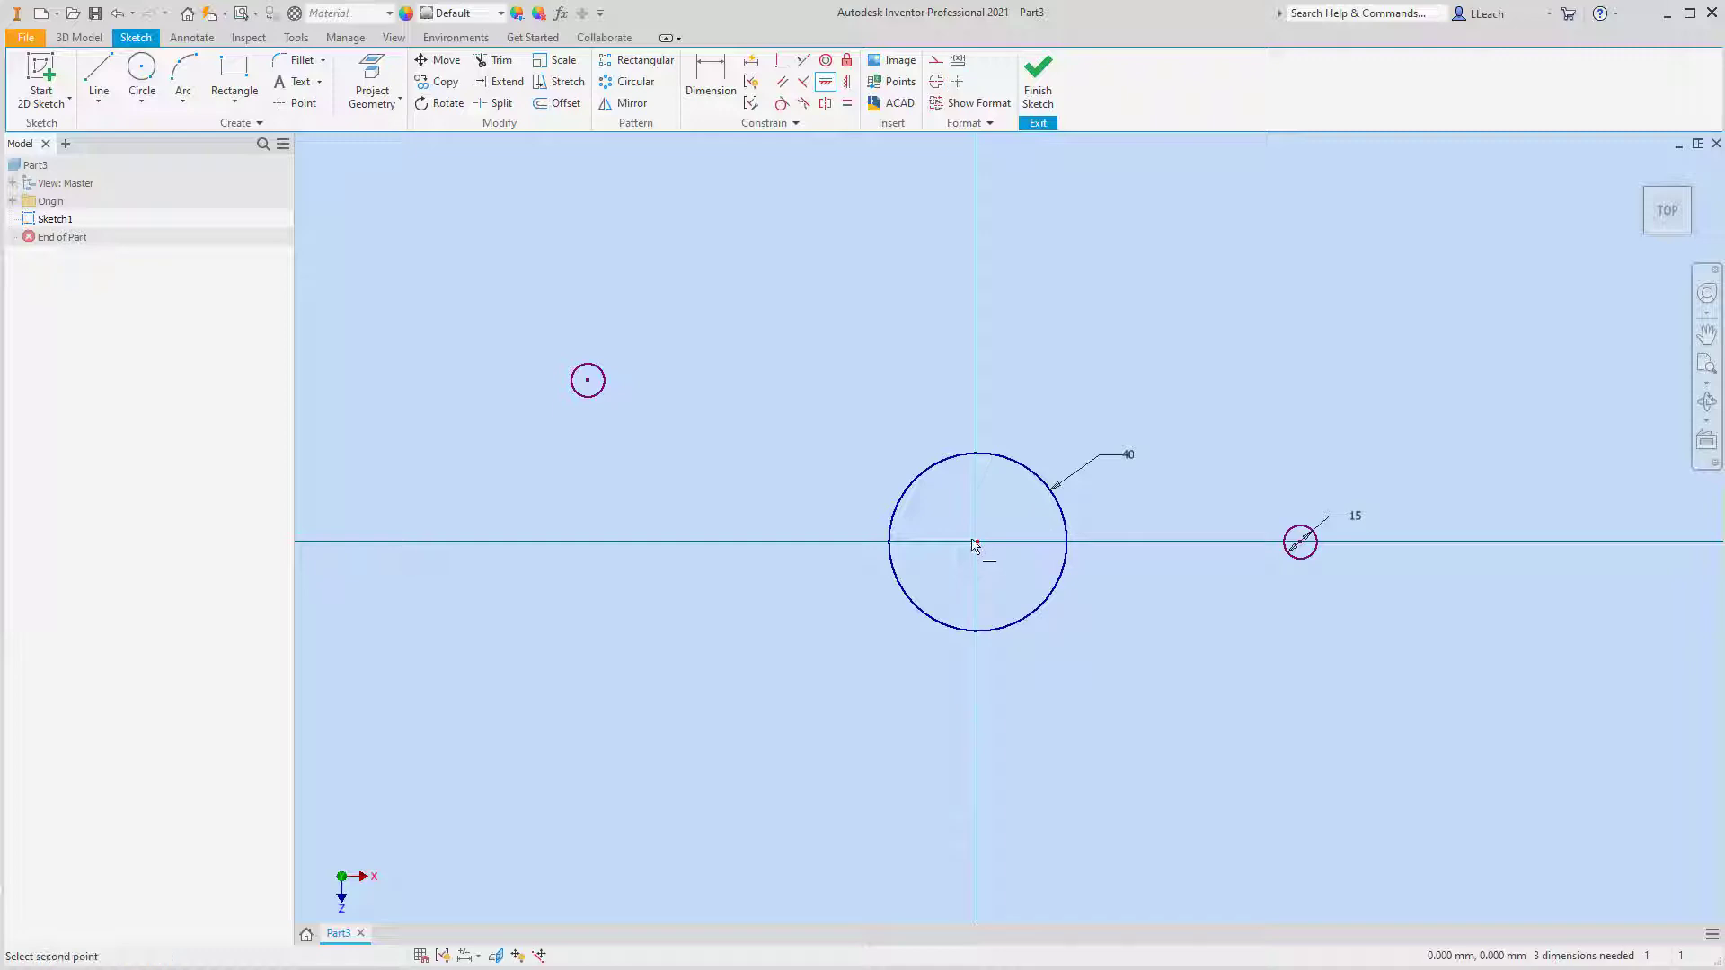
left_click(588, 380)
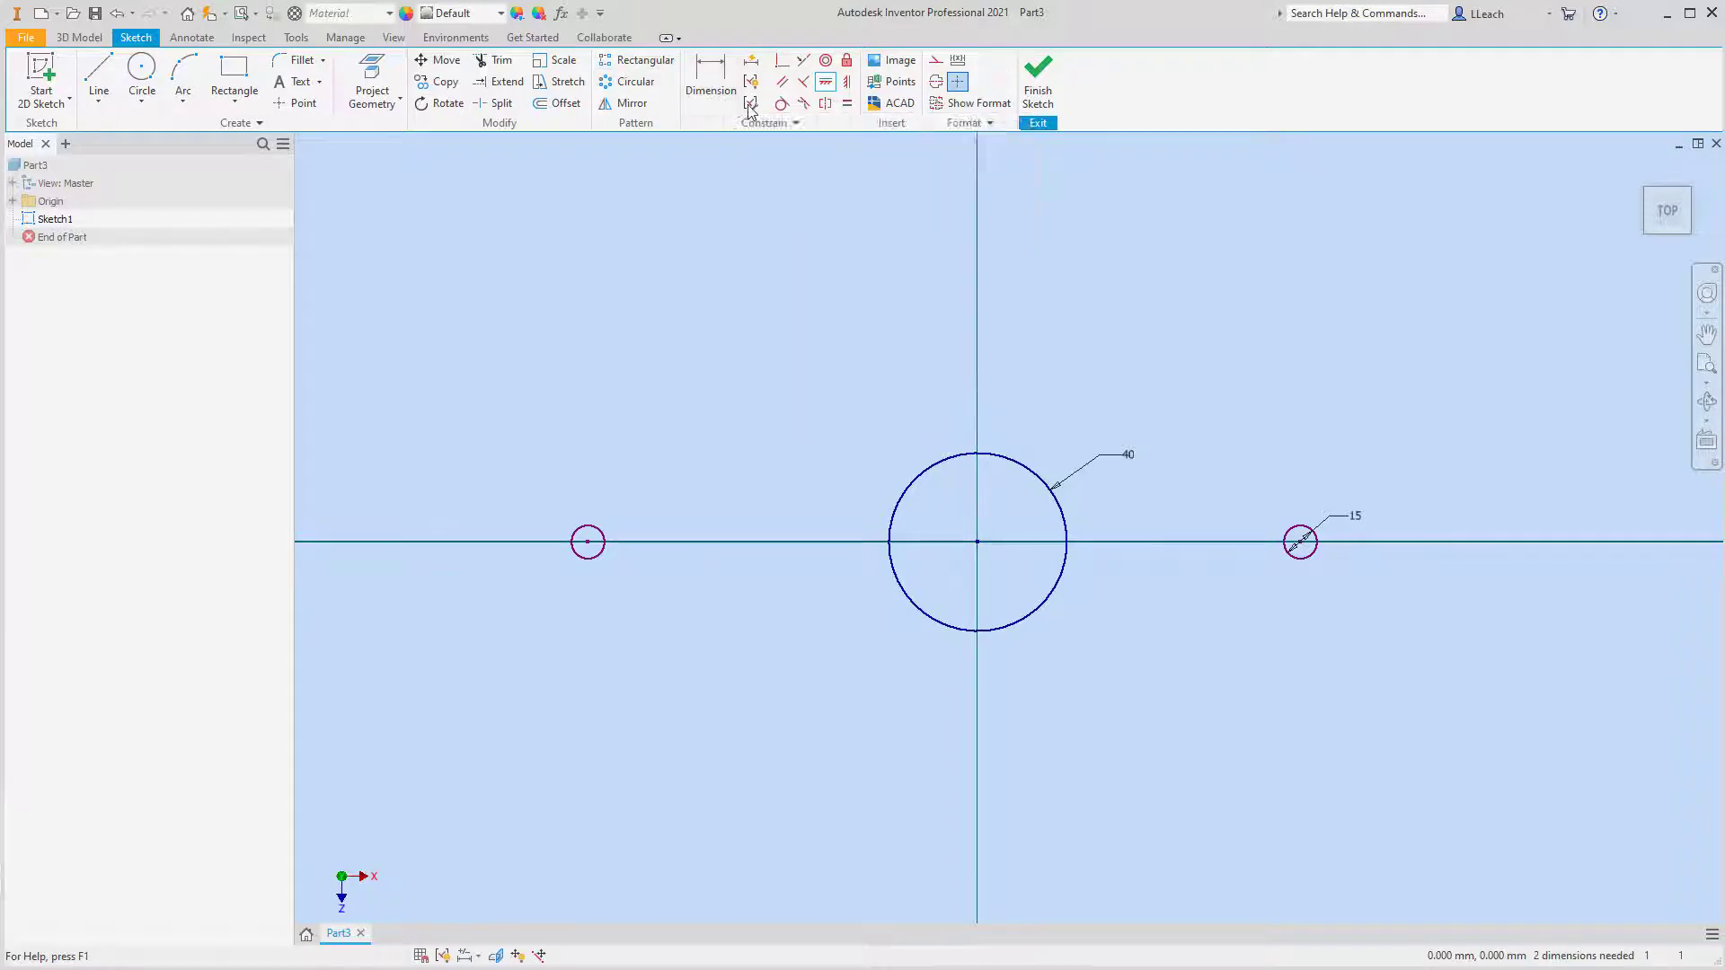
Step: Dimension the distance between the two small circles' centres as 100 mm, and move the left one back to the left of the central circle
left_click(709, 79)
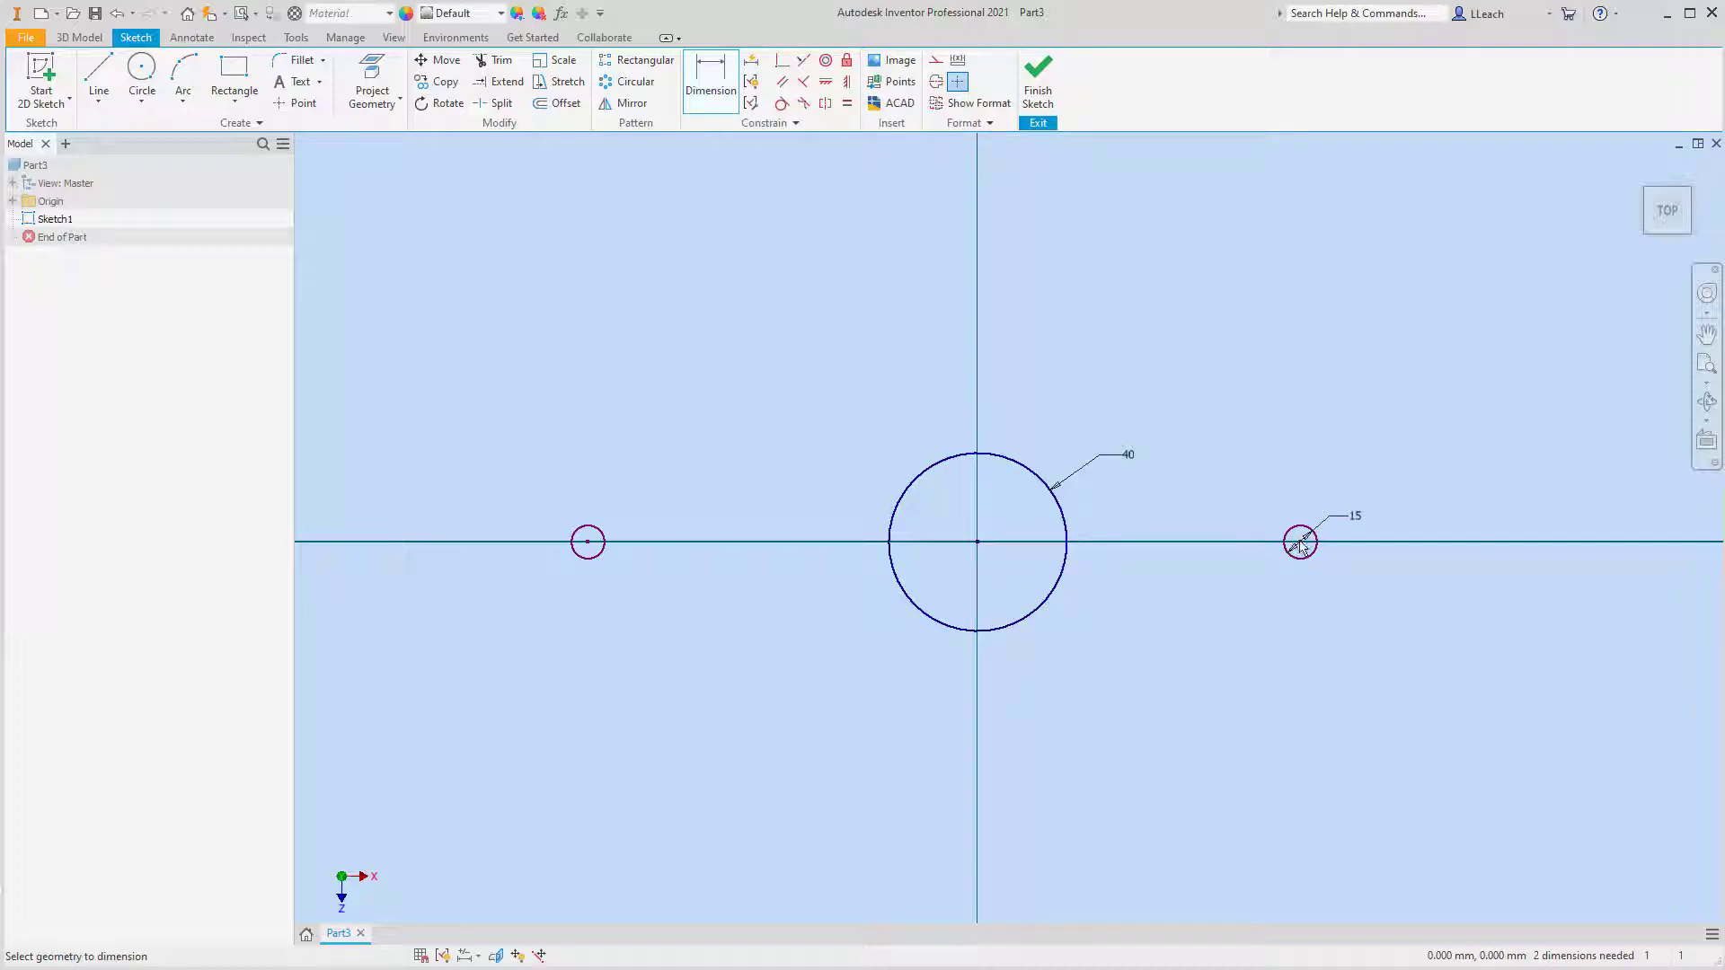
left_click(589, 541)
left_click(886, 359)
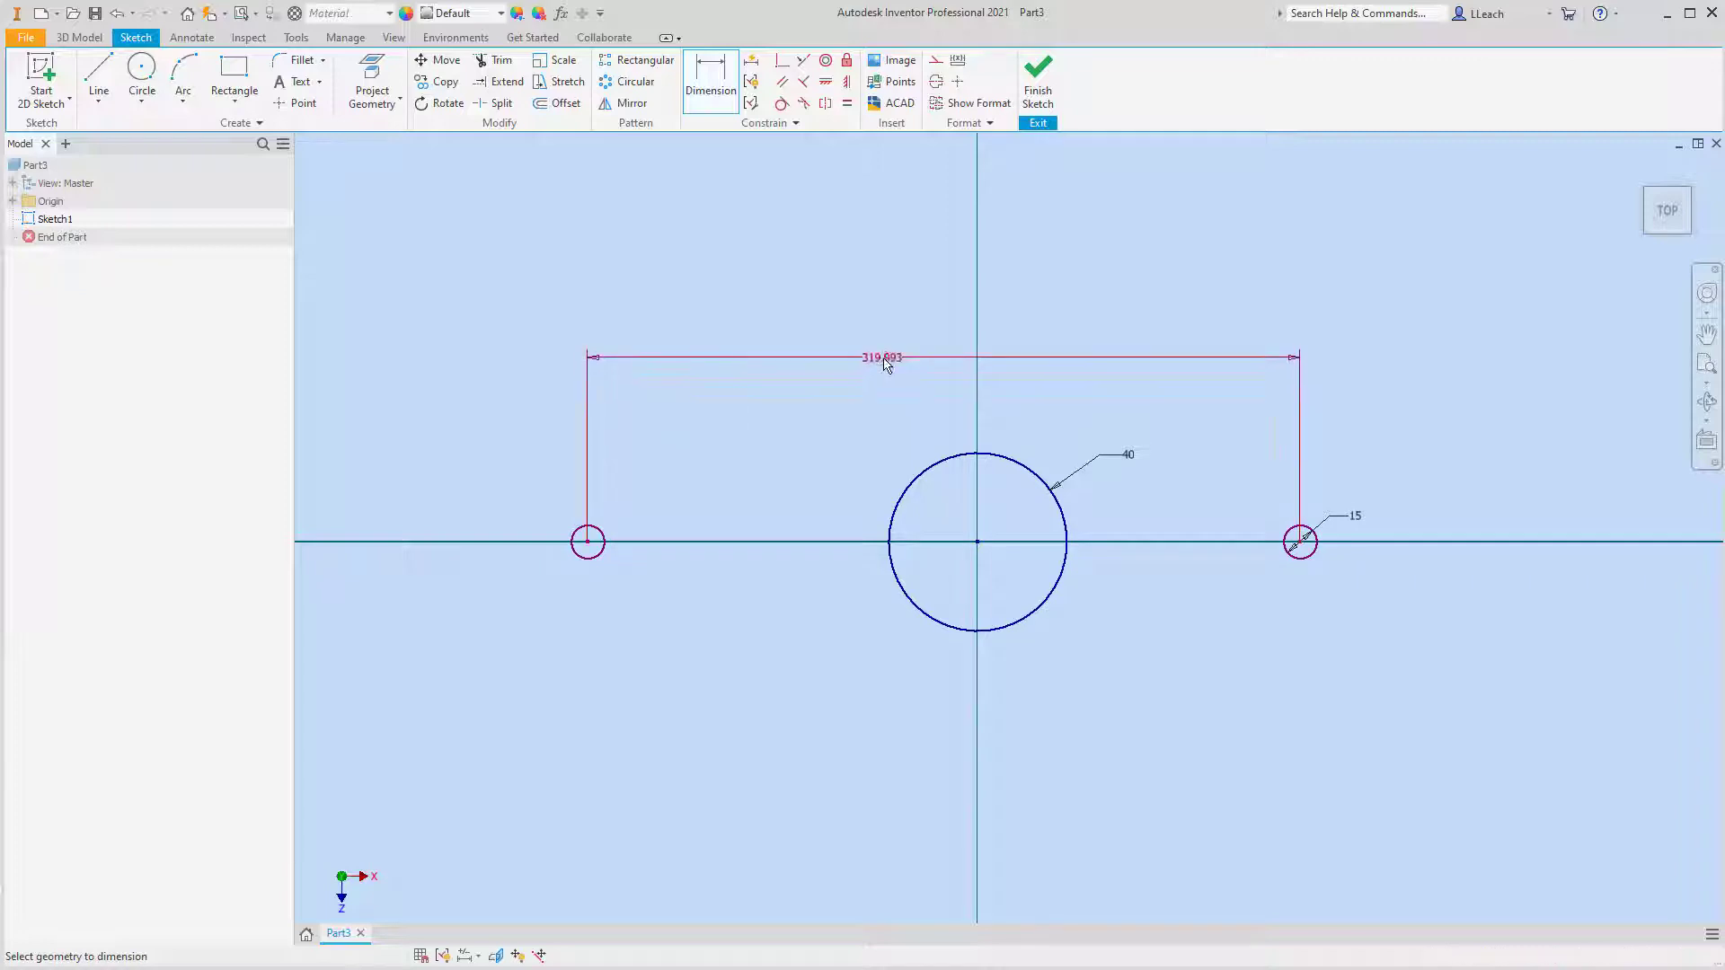
type("100")
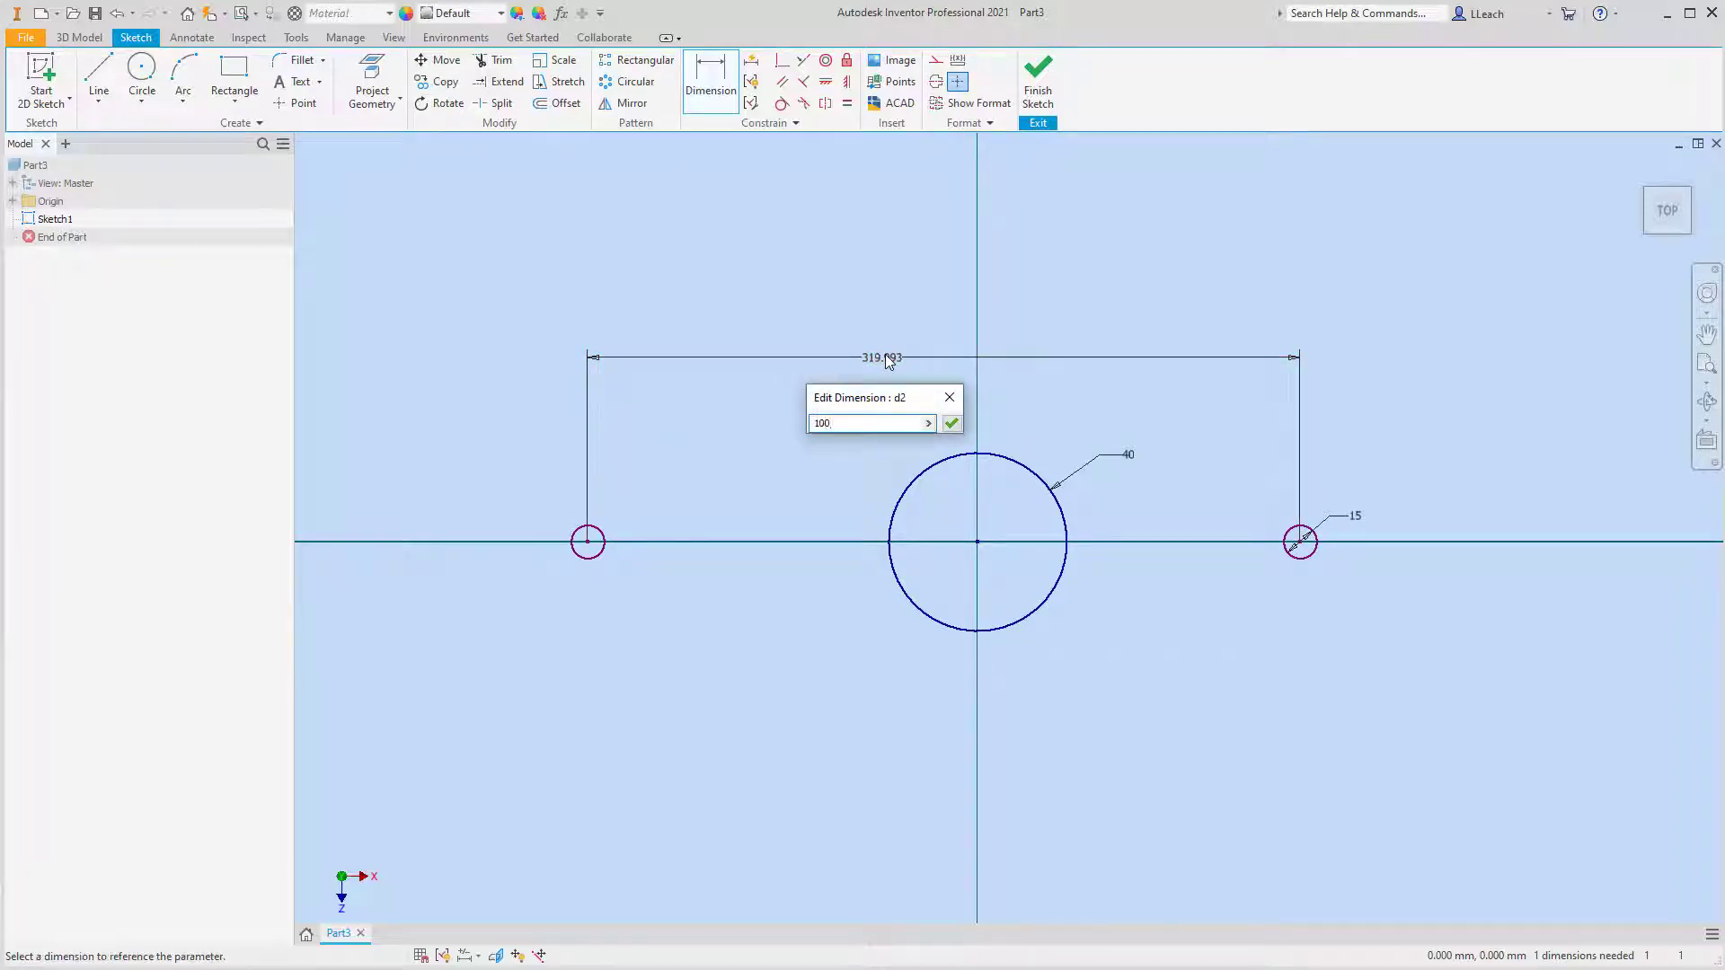
key("Return")
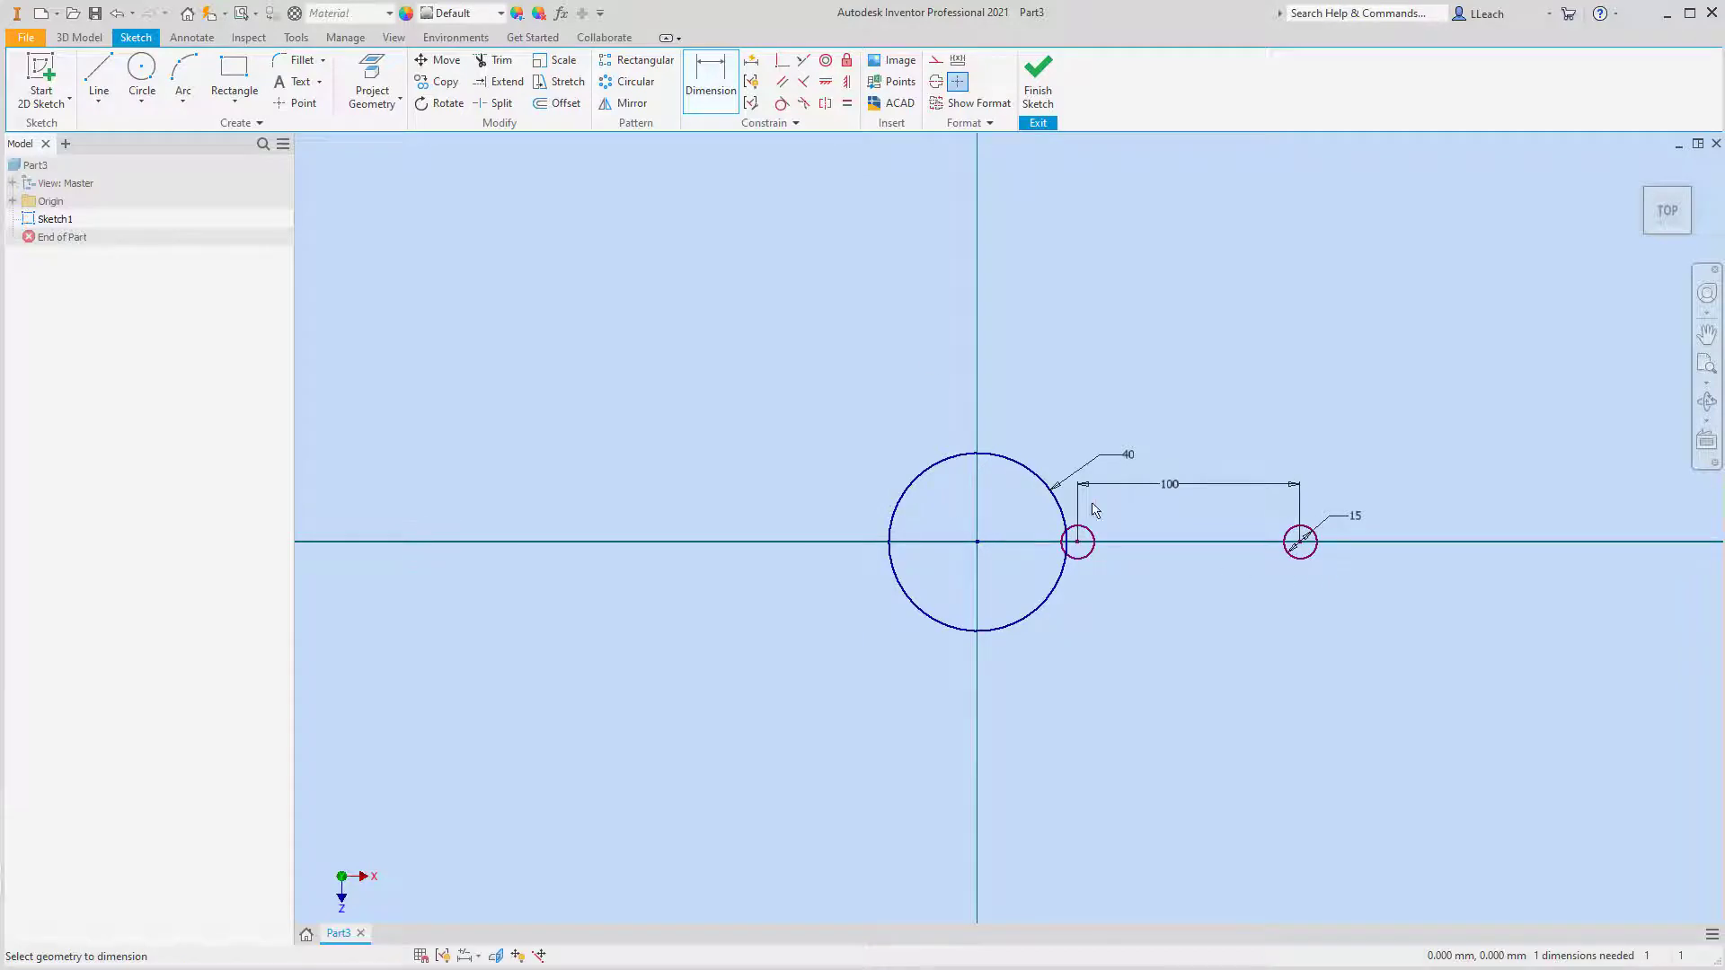
key("Escape")
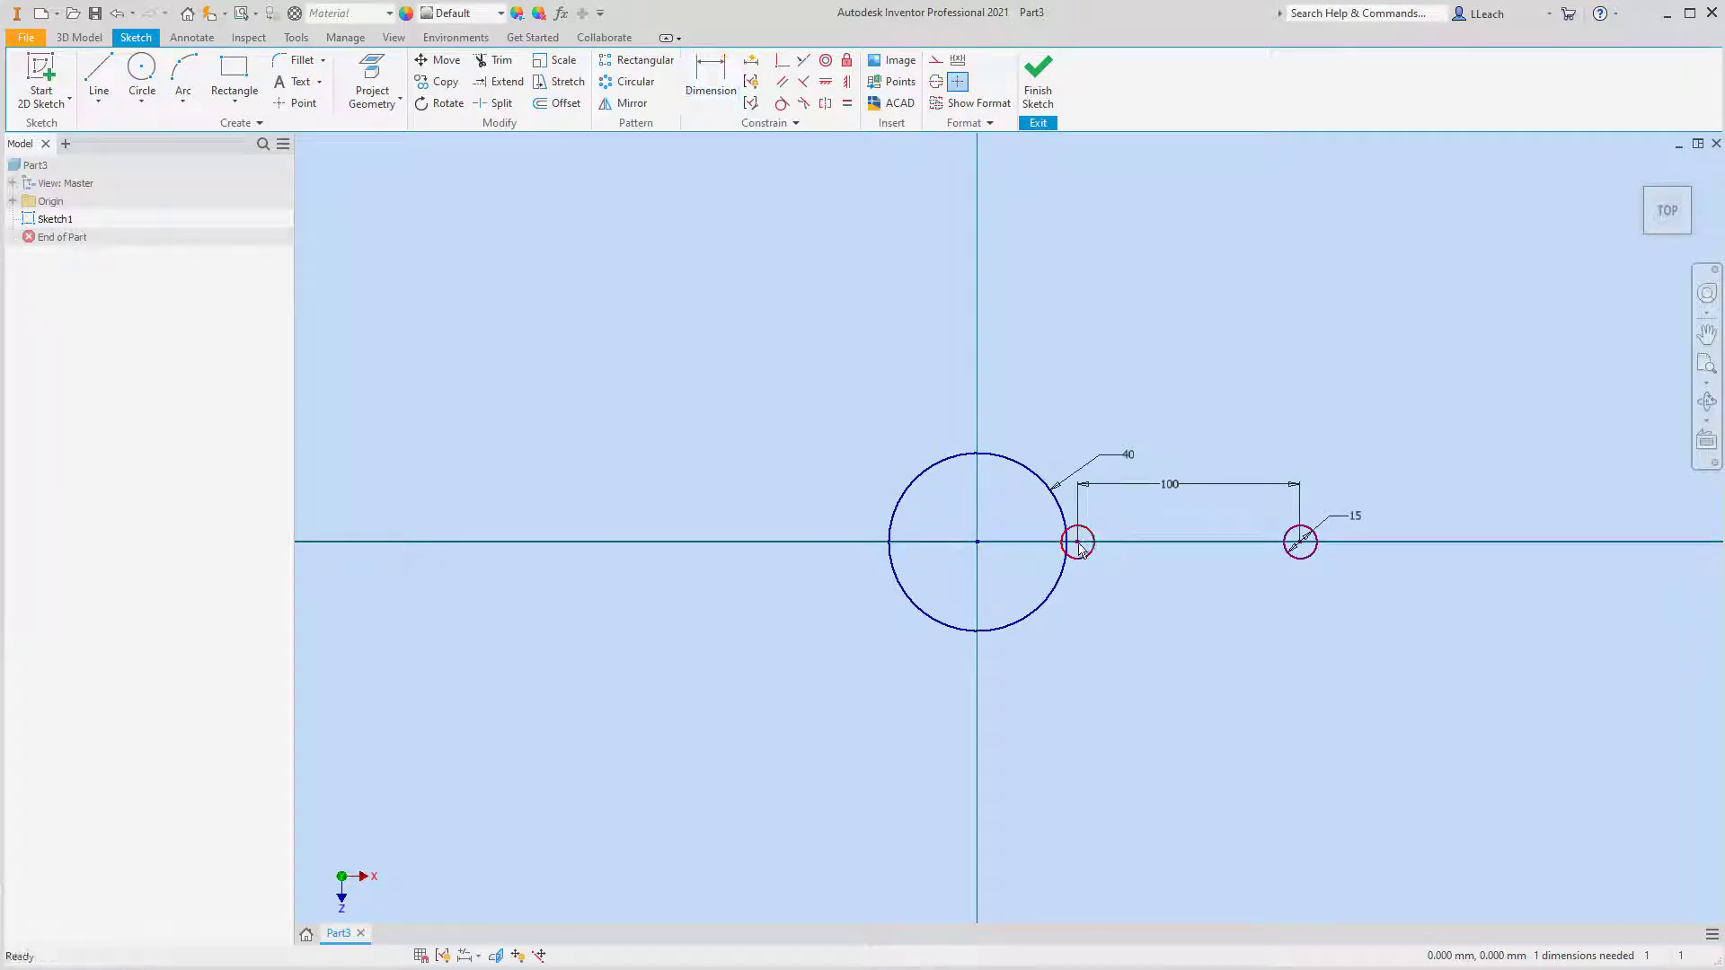
left_click_drag(1079, 546, 868, 544)
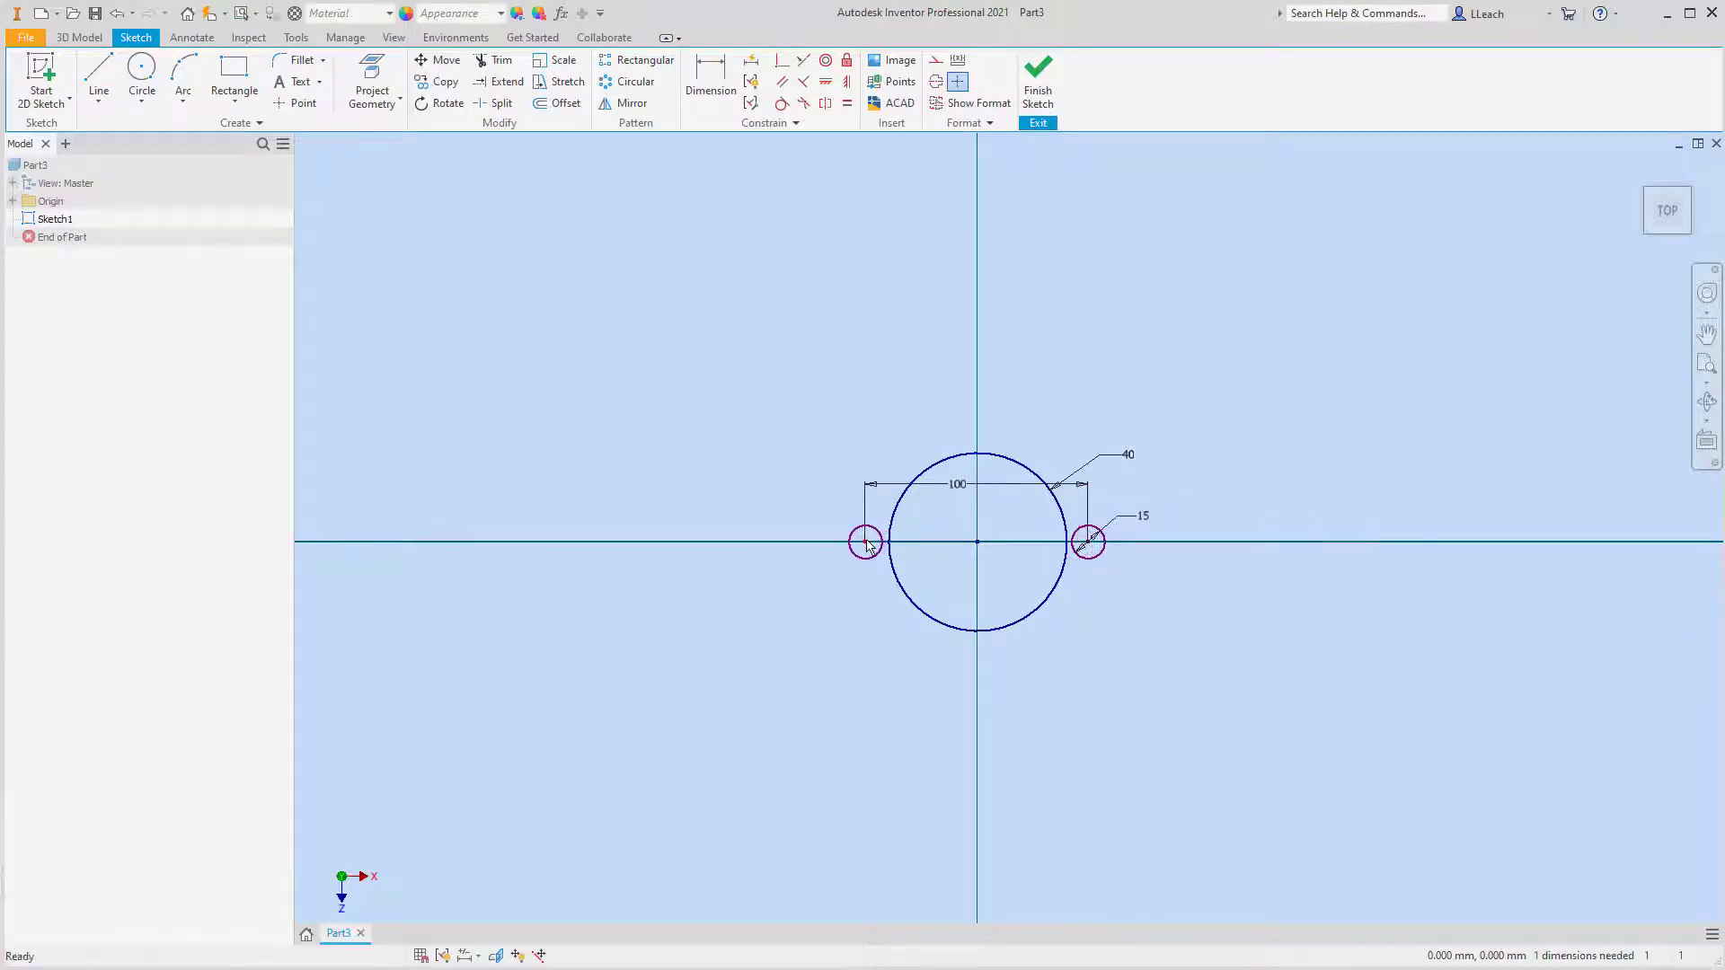
Step: Dimension the left small circle's centre from the central circle's centre as 50 mm, using half of the 100 mm dimension as a formula
left_click(710, 86)
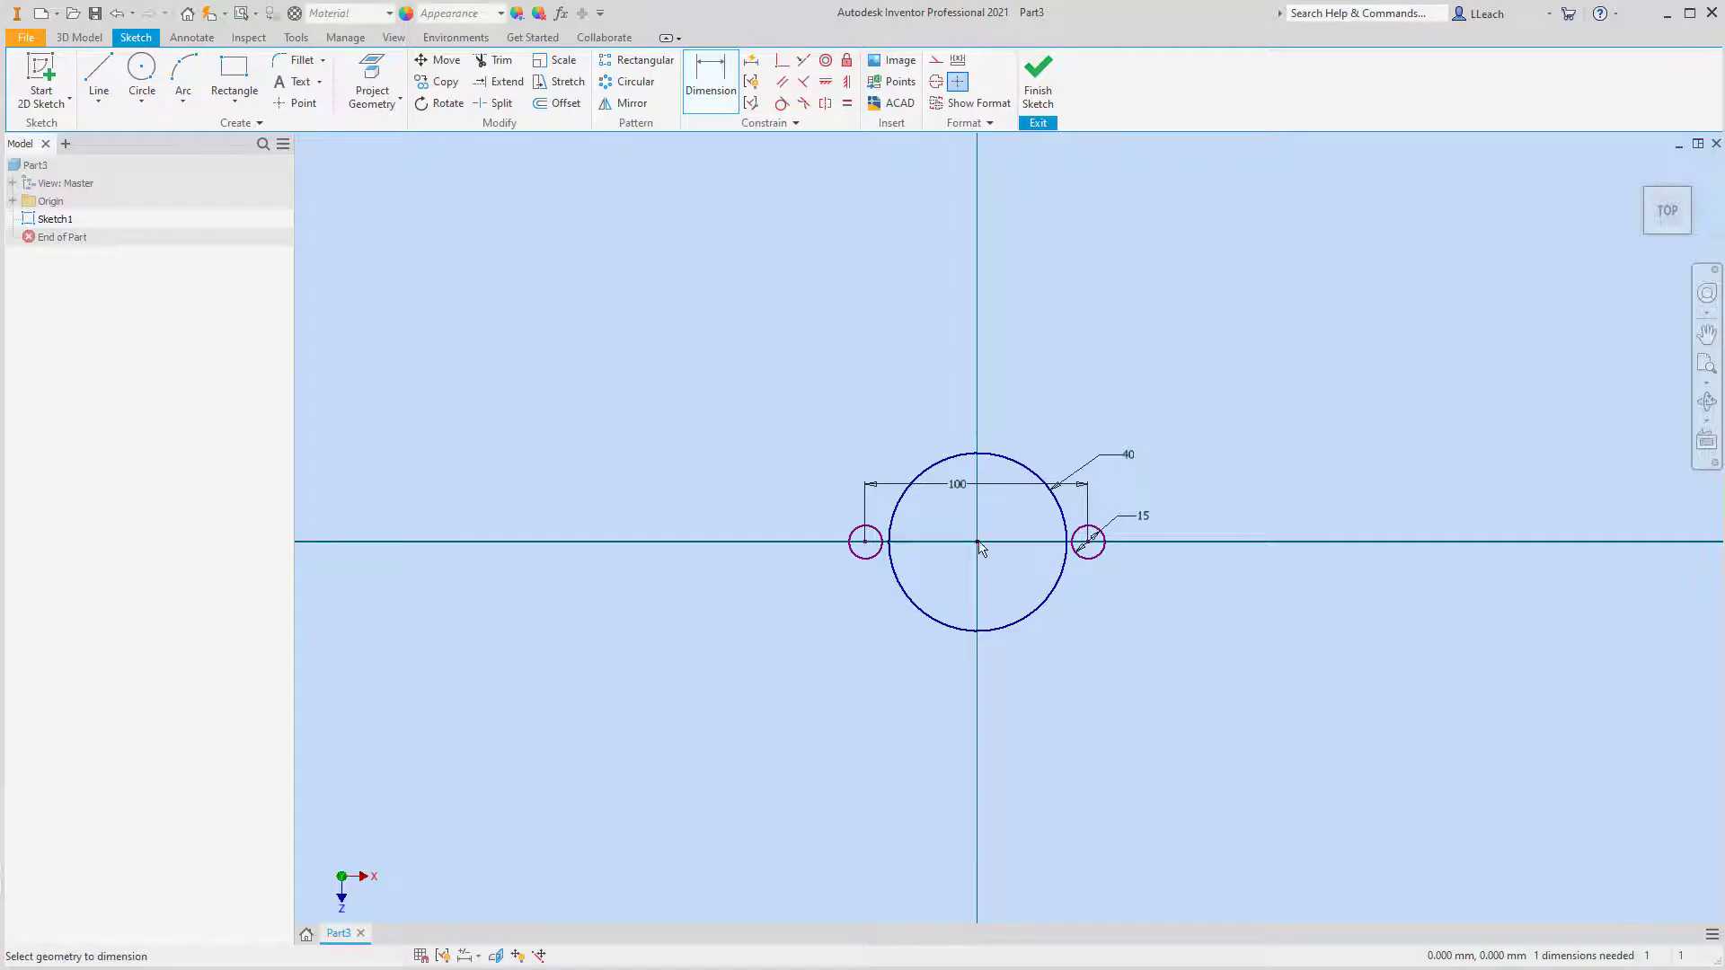
left_click(867, 544)
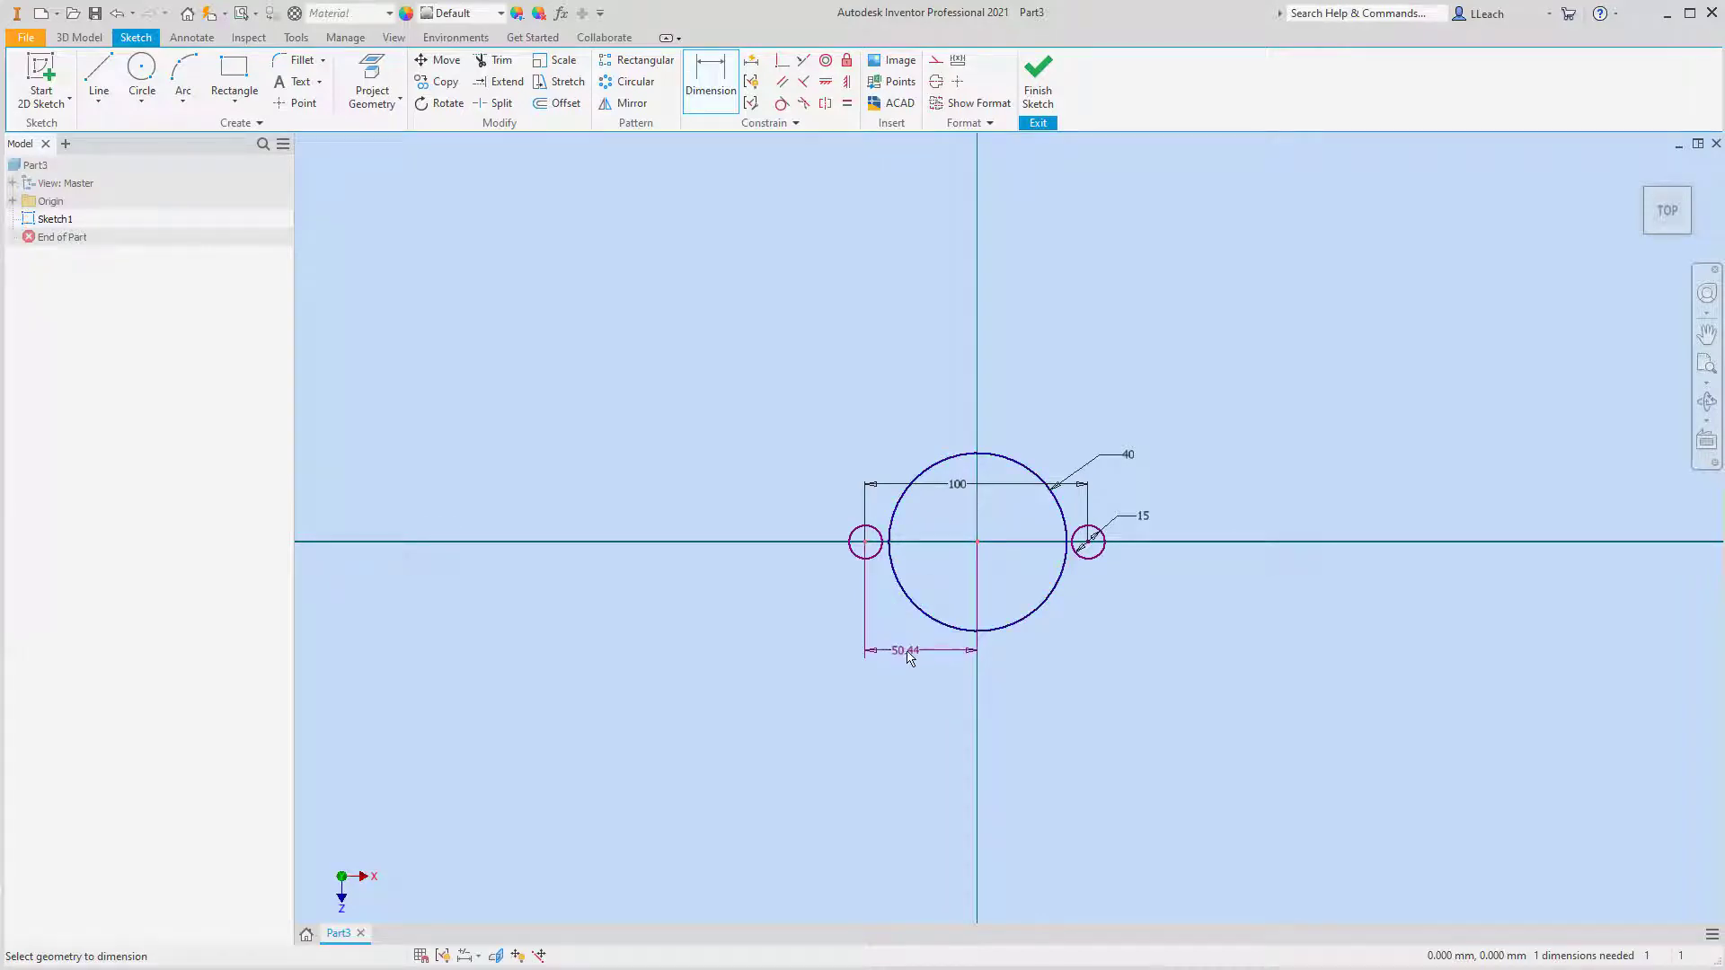
left_click(916, 656)
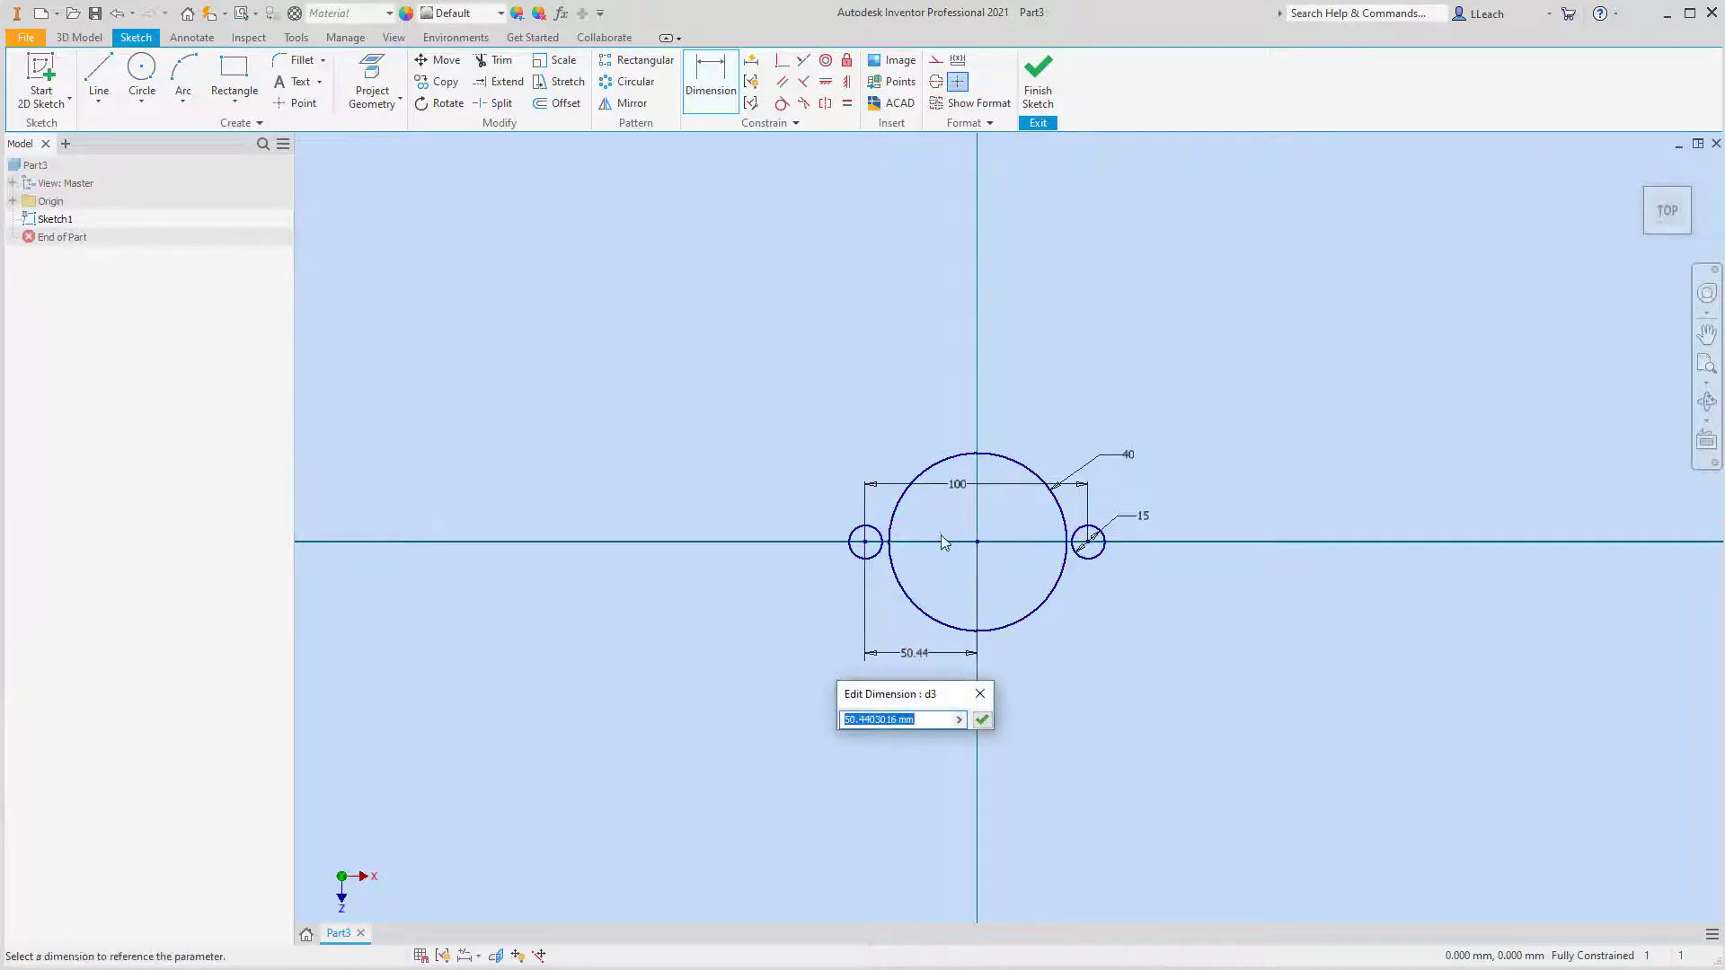
left_click(959, 486)
left_click(985, 723)
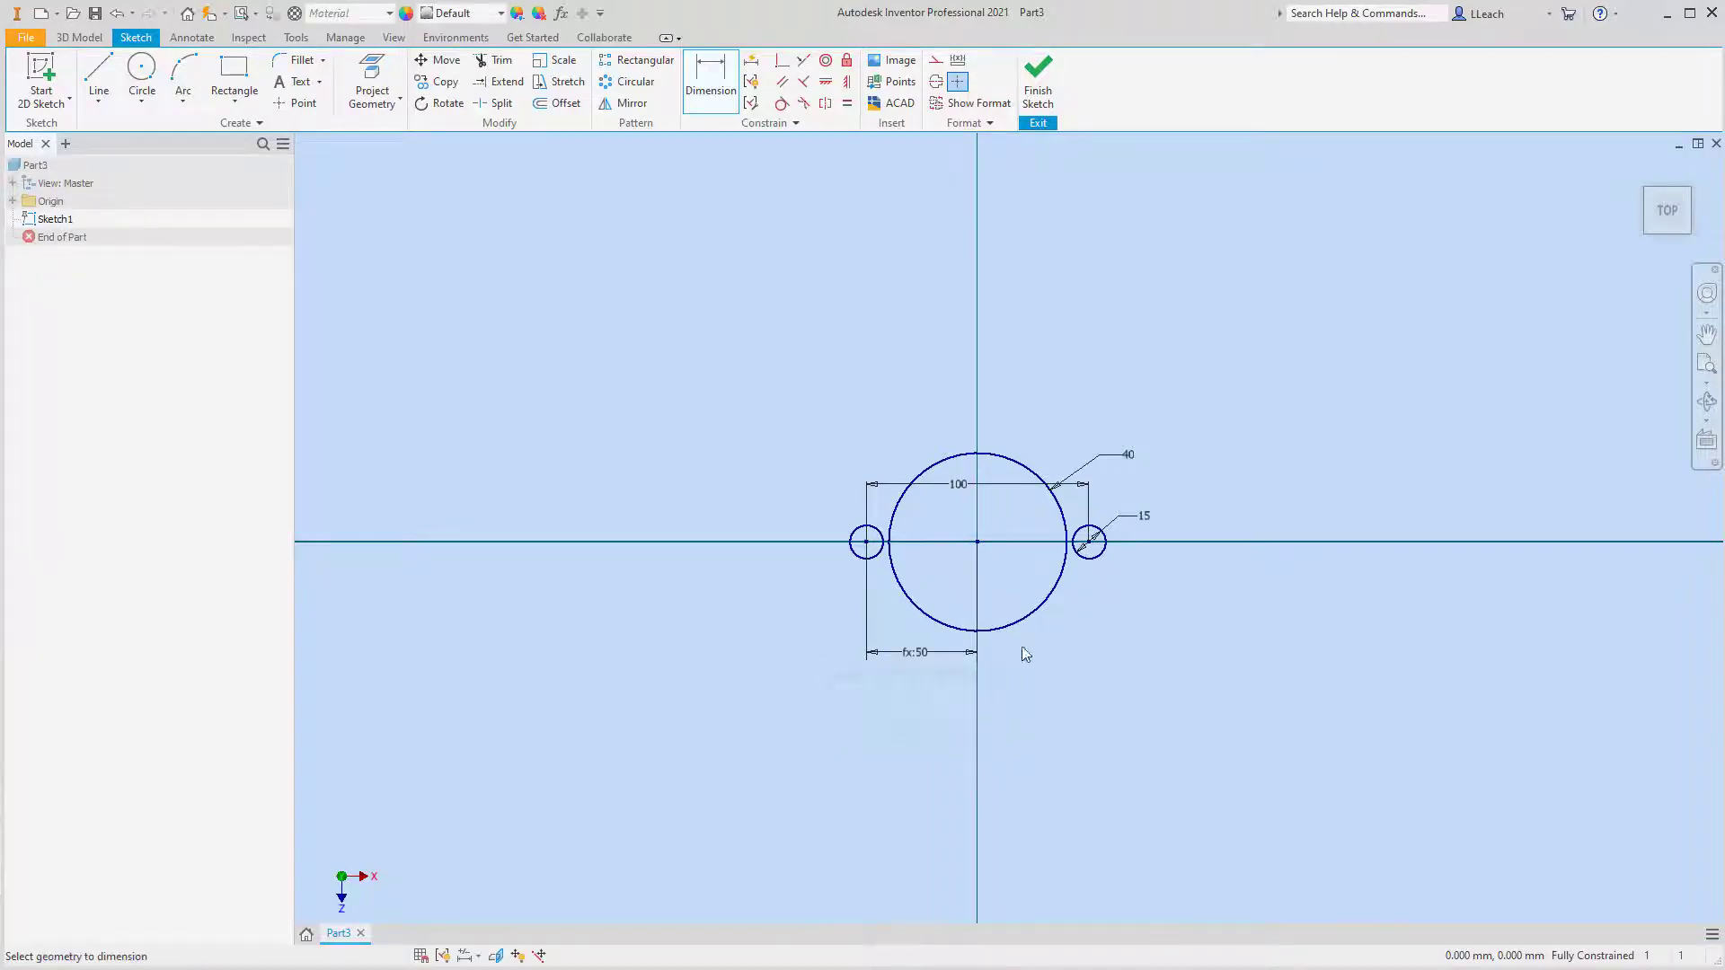
scroll(1001, 500, "down", 2)
scroll(1000, 499, "up", 3)
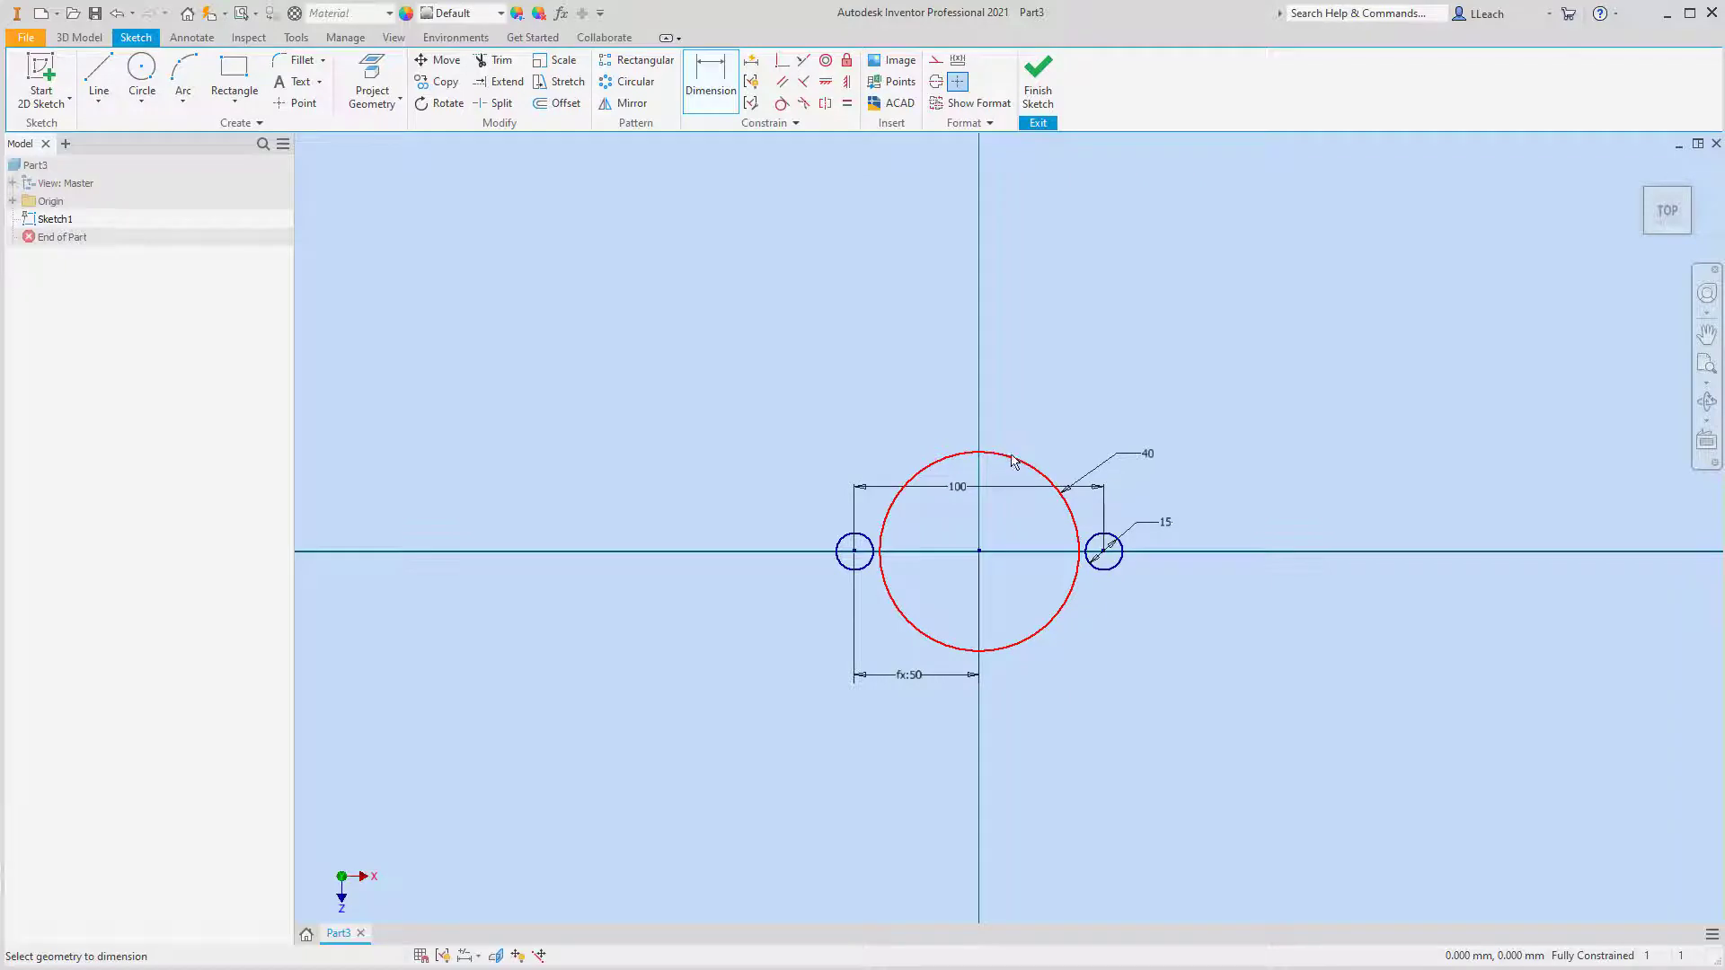
key("Escape")
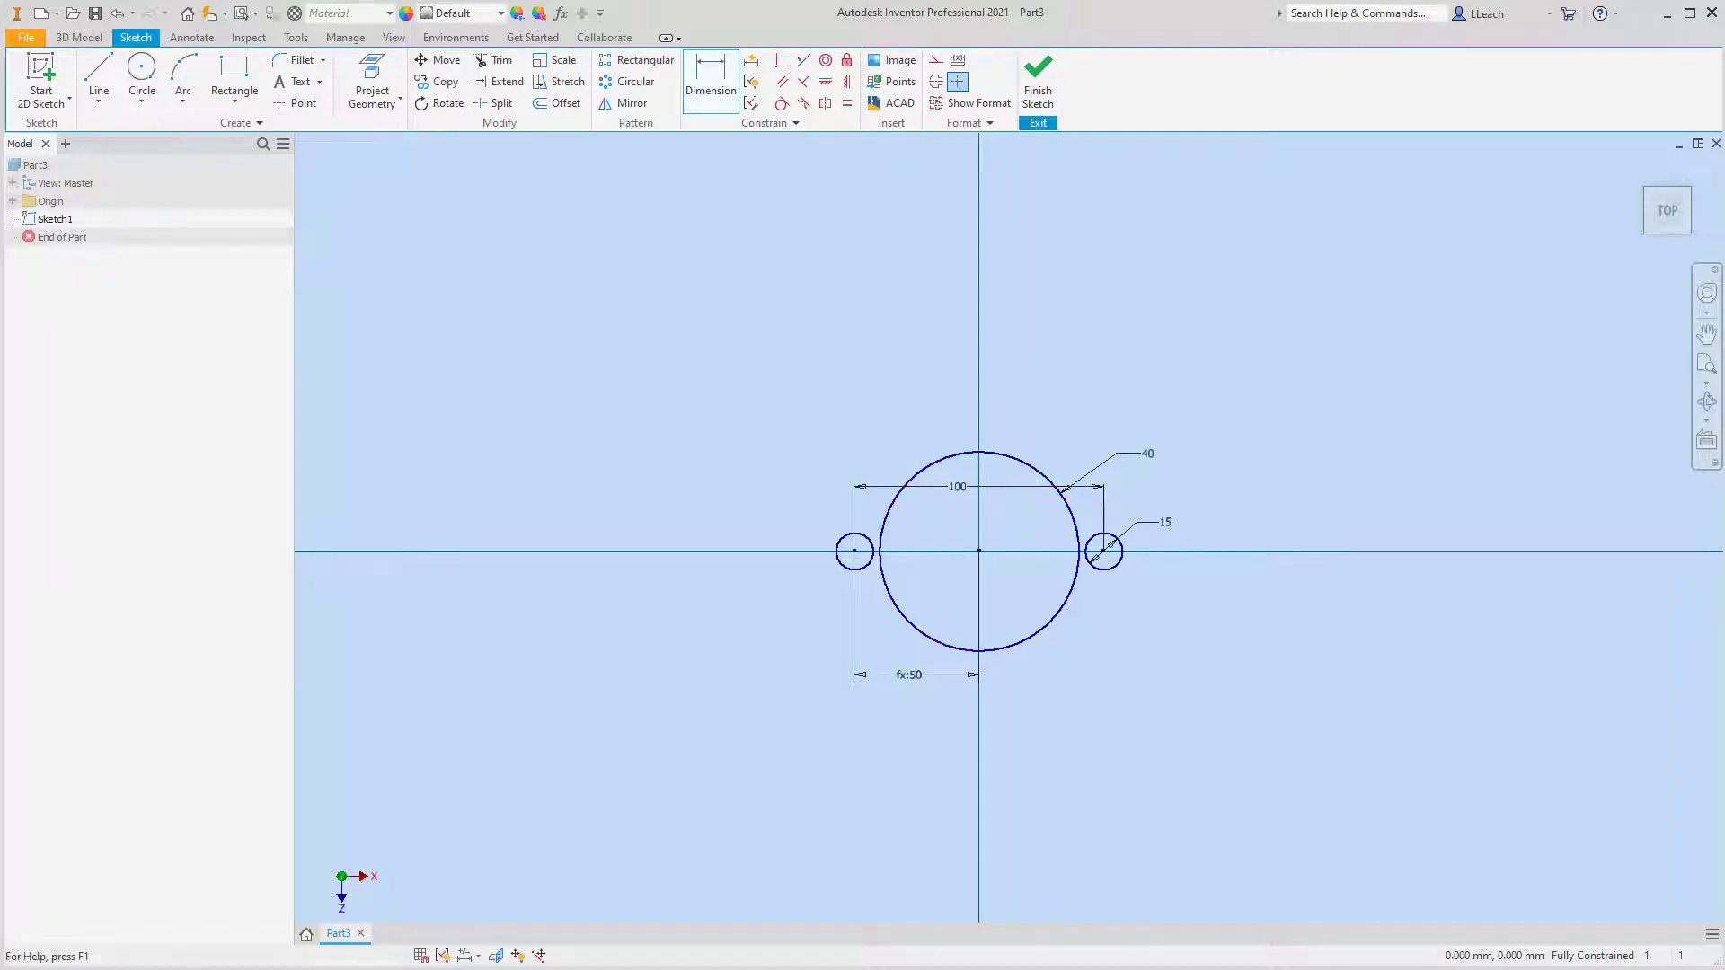
Step: Draw a center-point circle about 34 mm in diameter, concentric with the small circle on the right
key("d")
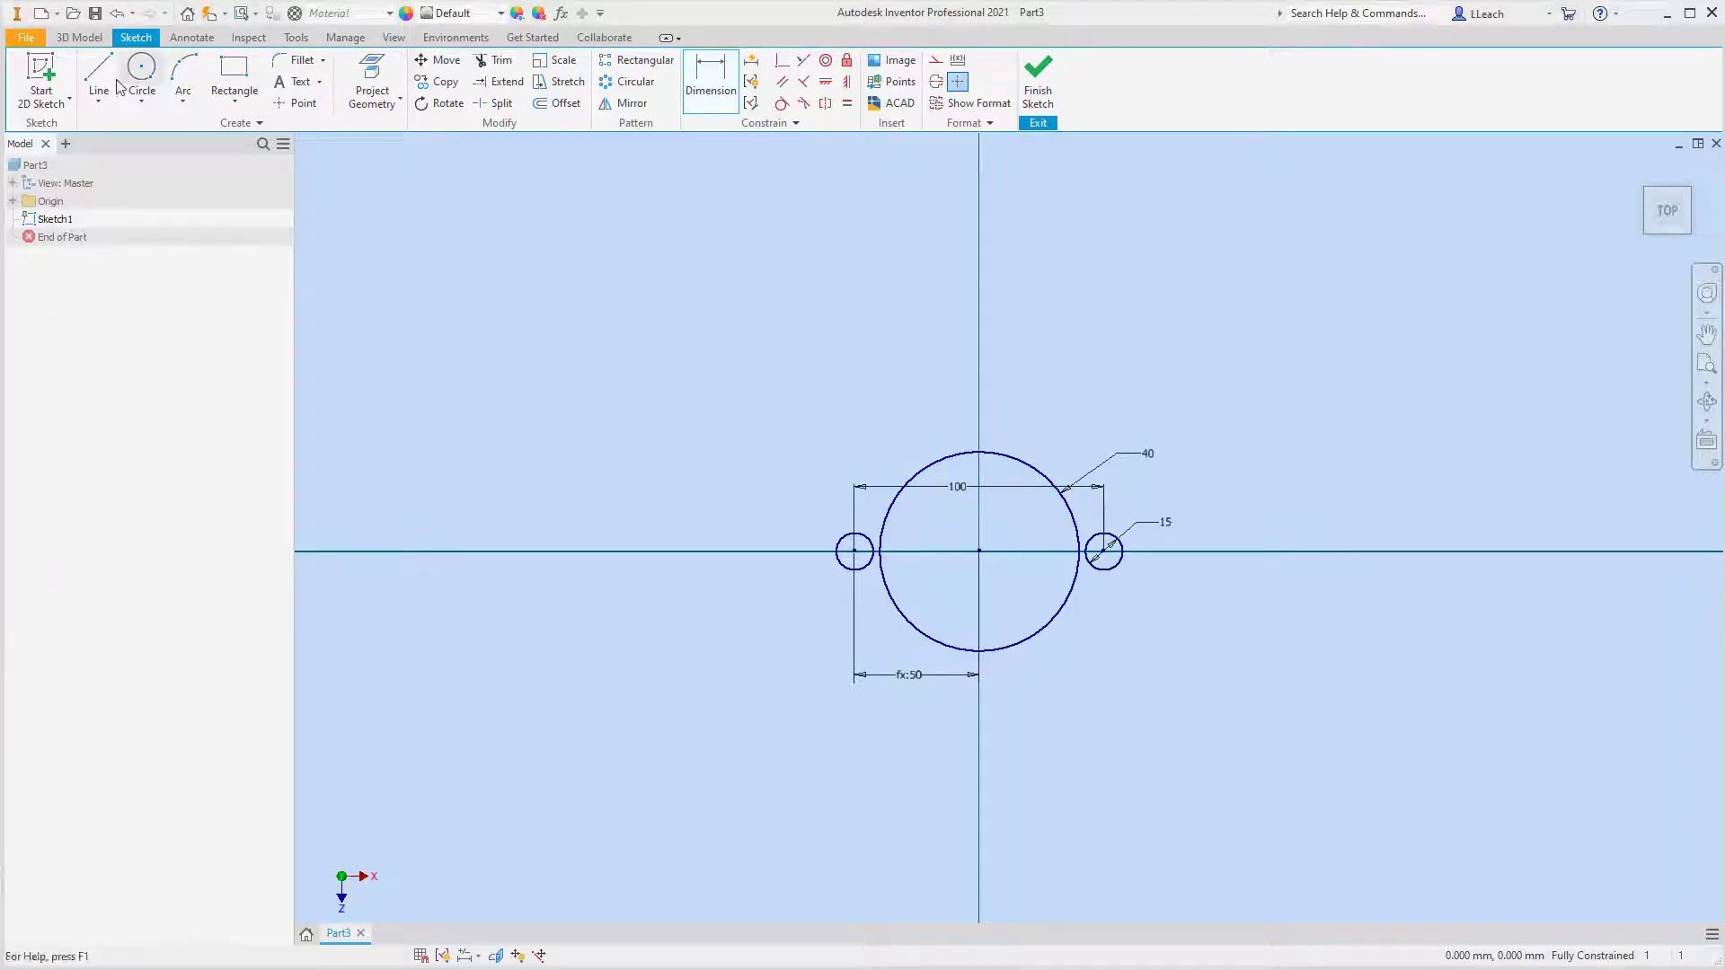
left_click(141, 99)
left_click(160, 135)
scroll(1282, 570, "up", 2)
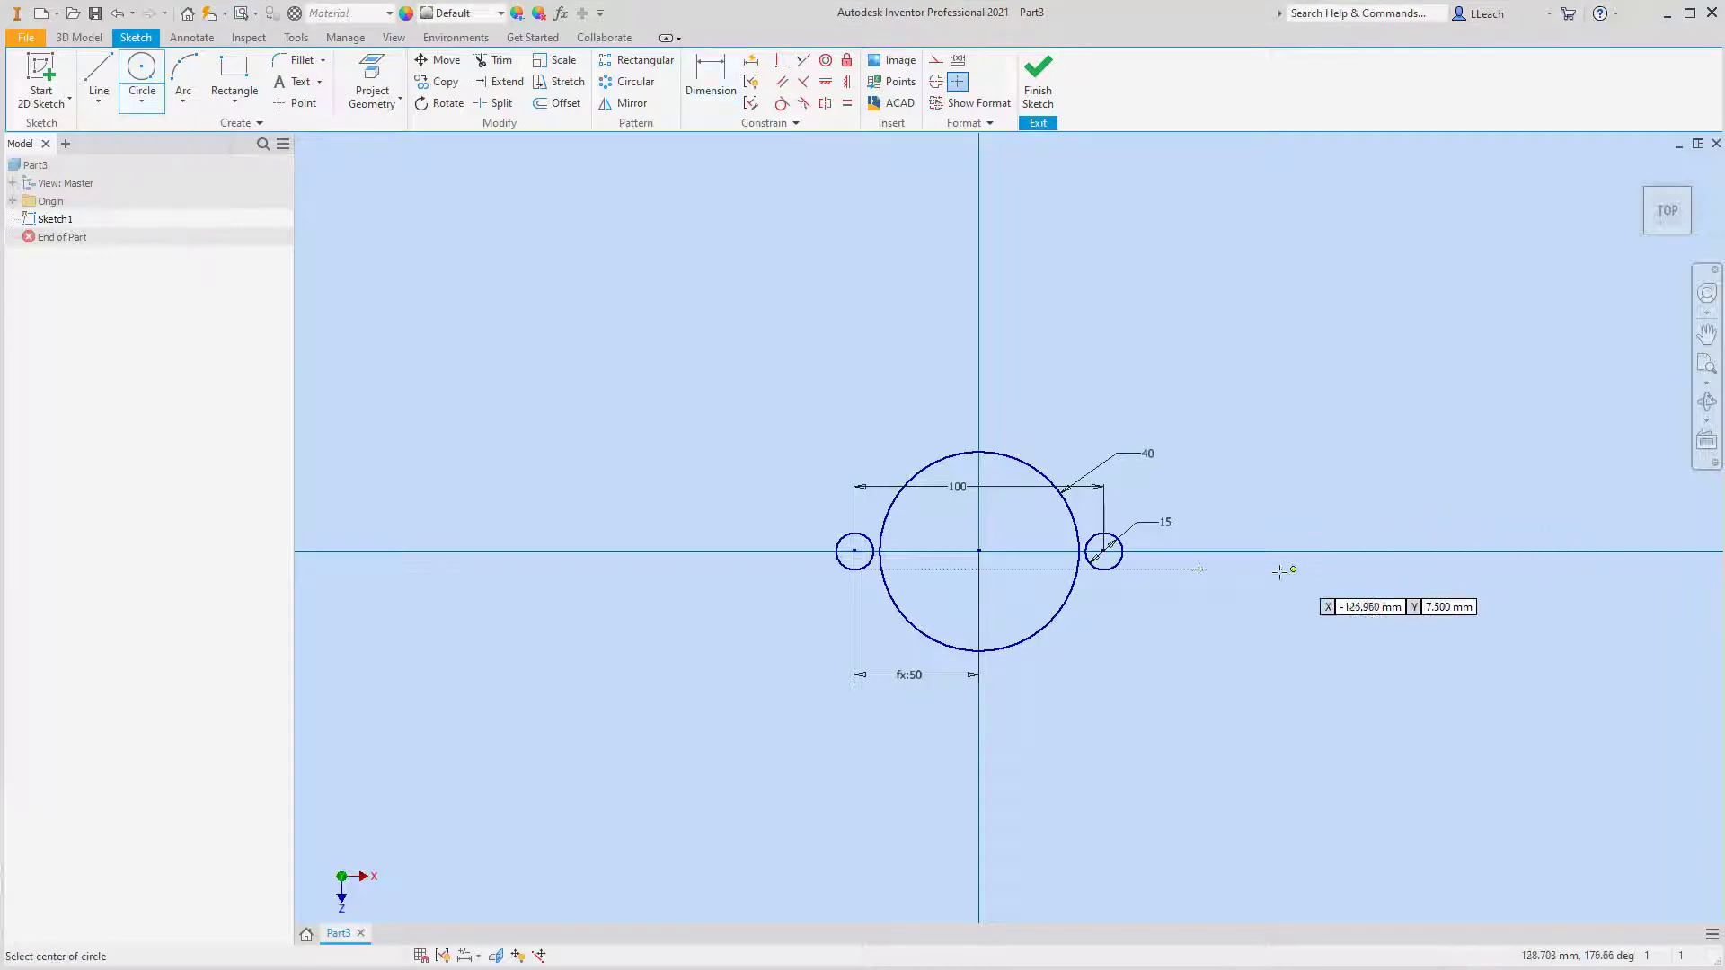
scroll(1201, 569, "down", 4)
scroll(1189, 570, "up", 8)
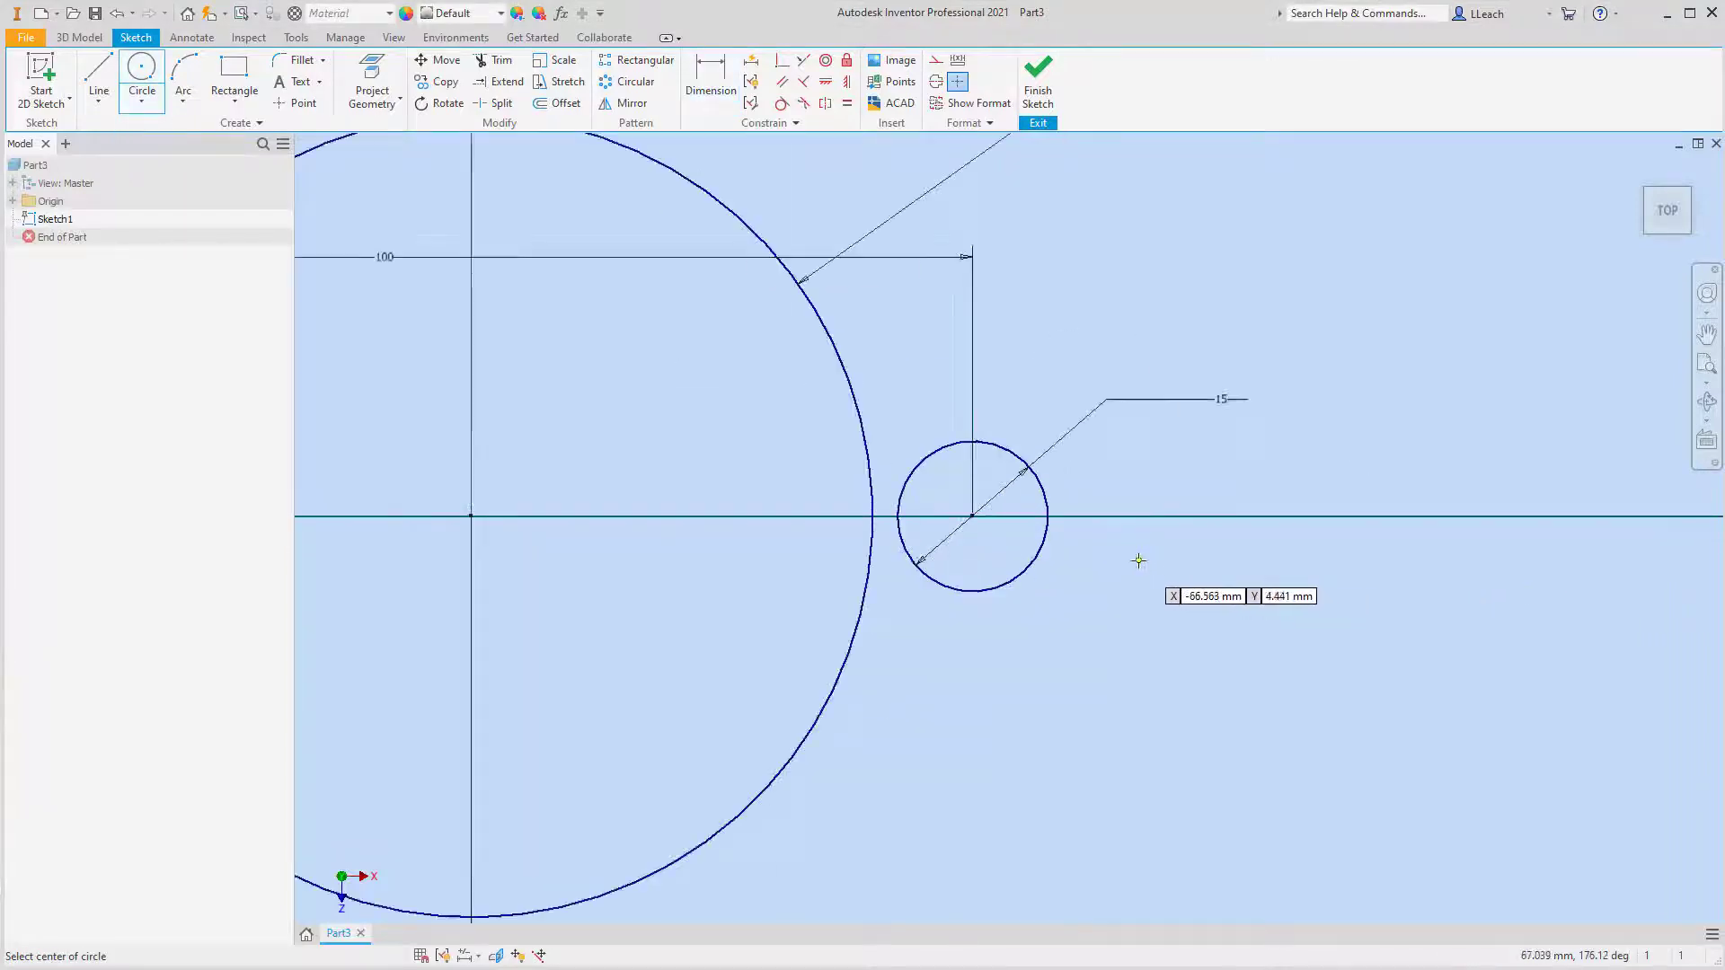
left_click(972, 516)
left_click(1132, 568)
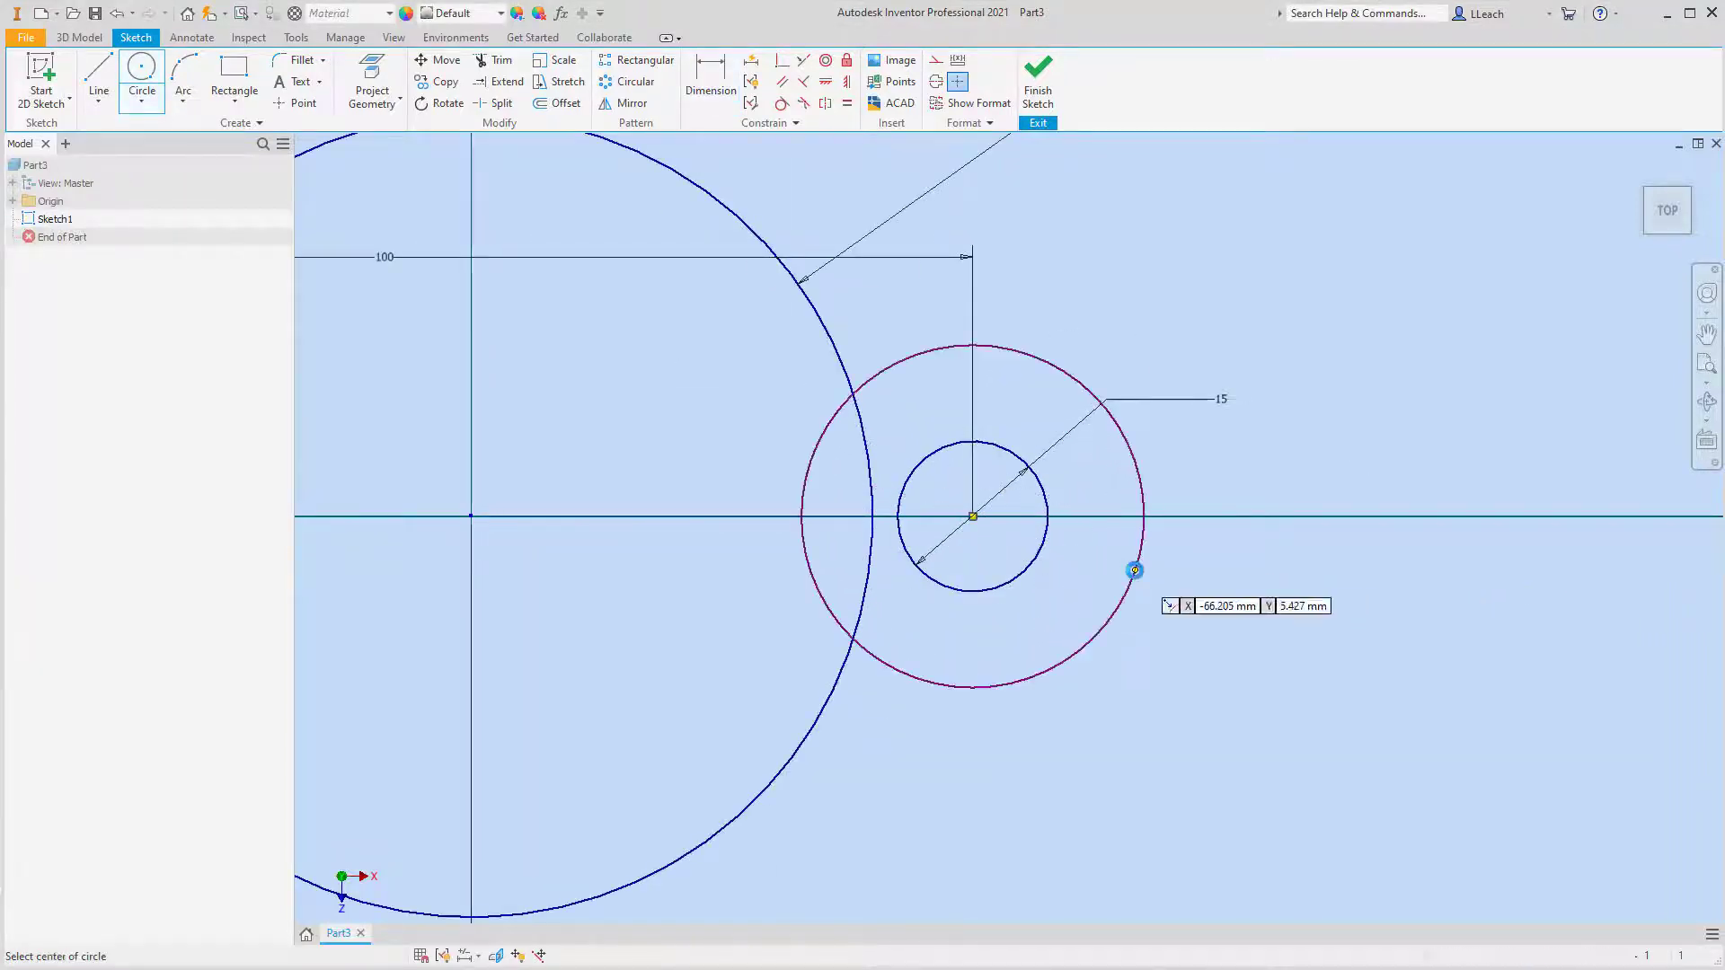
key("d")
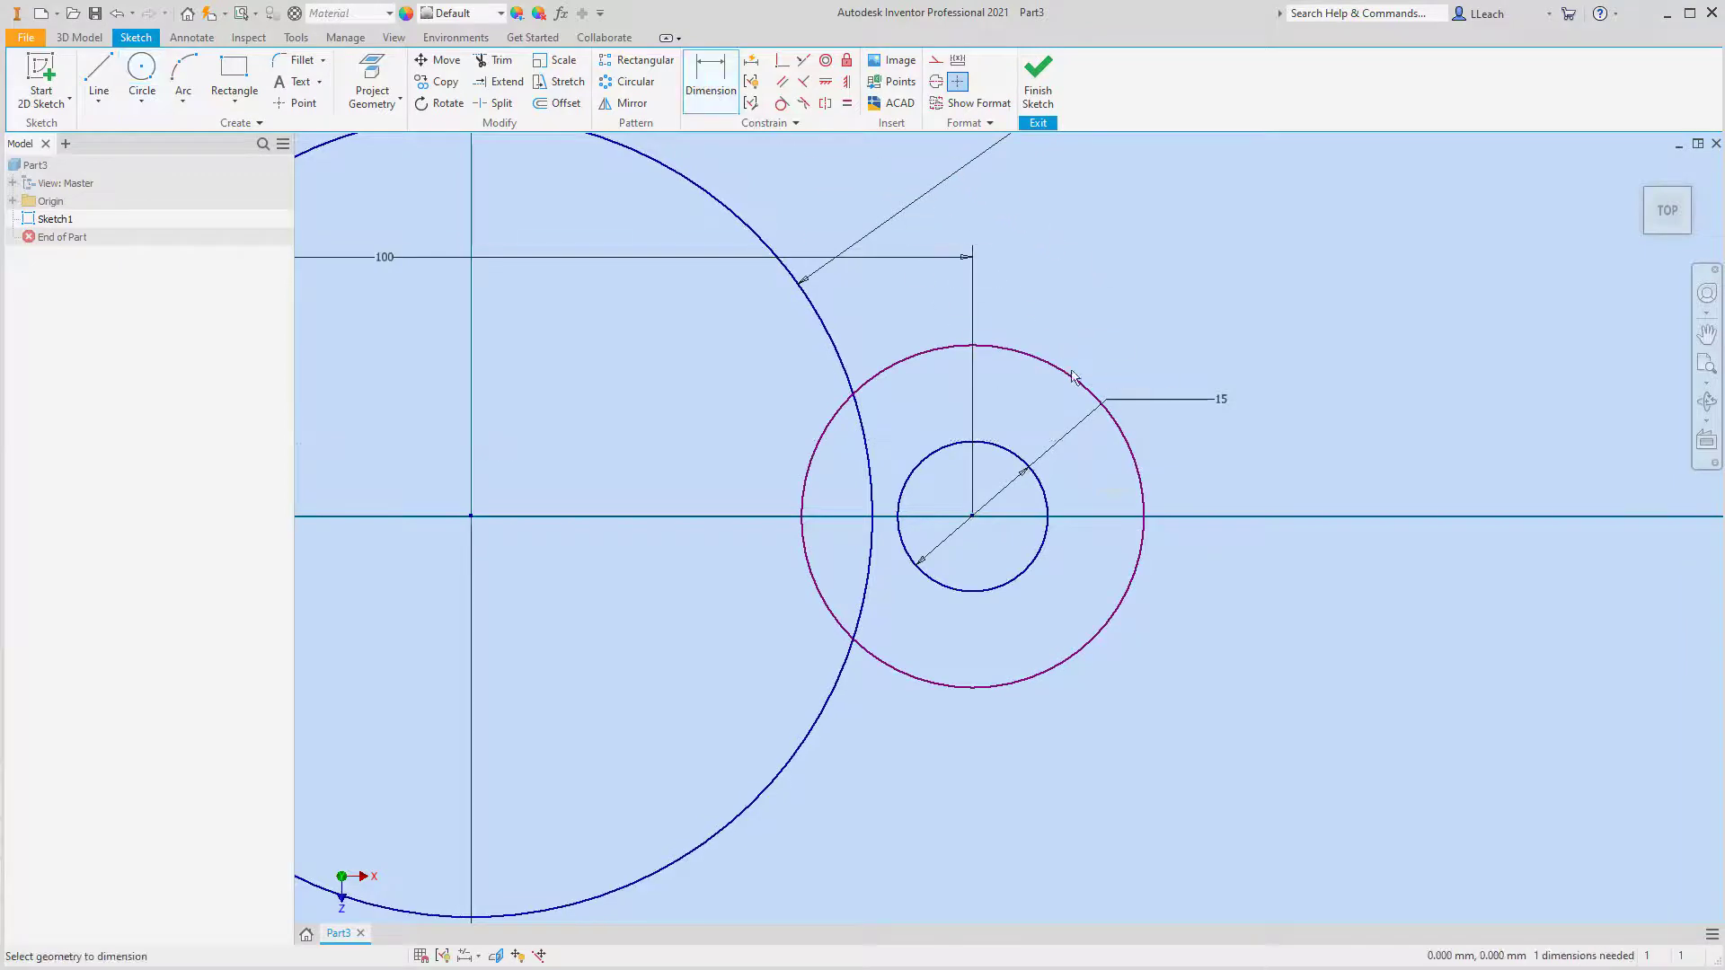
left_click(1120, 435)
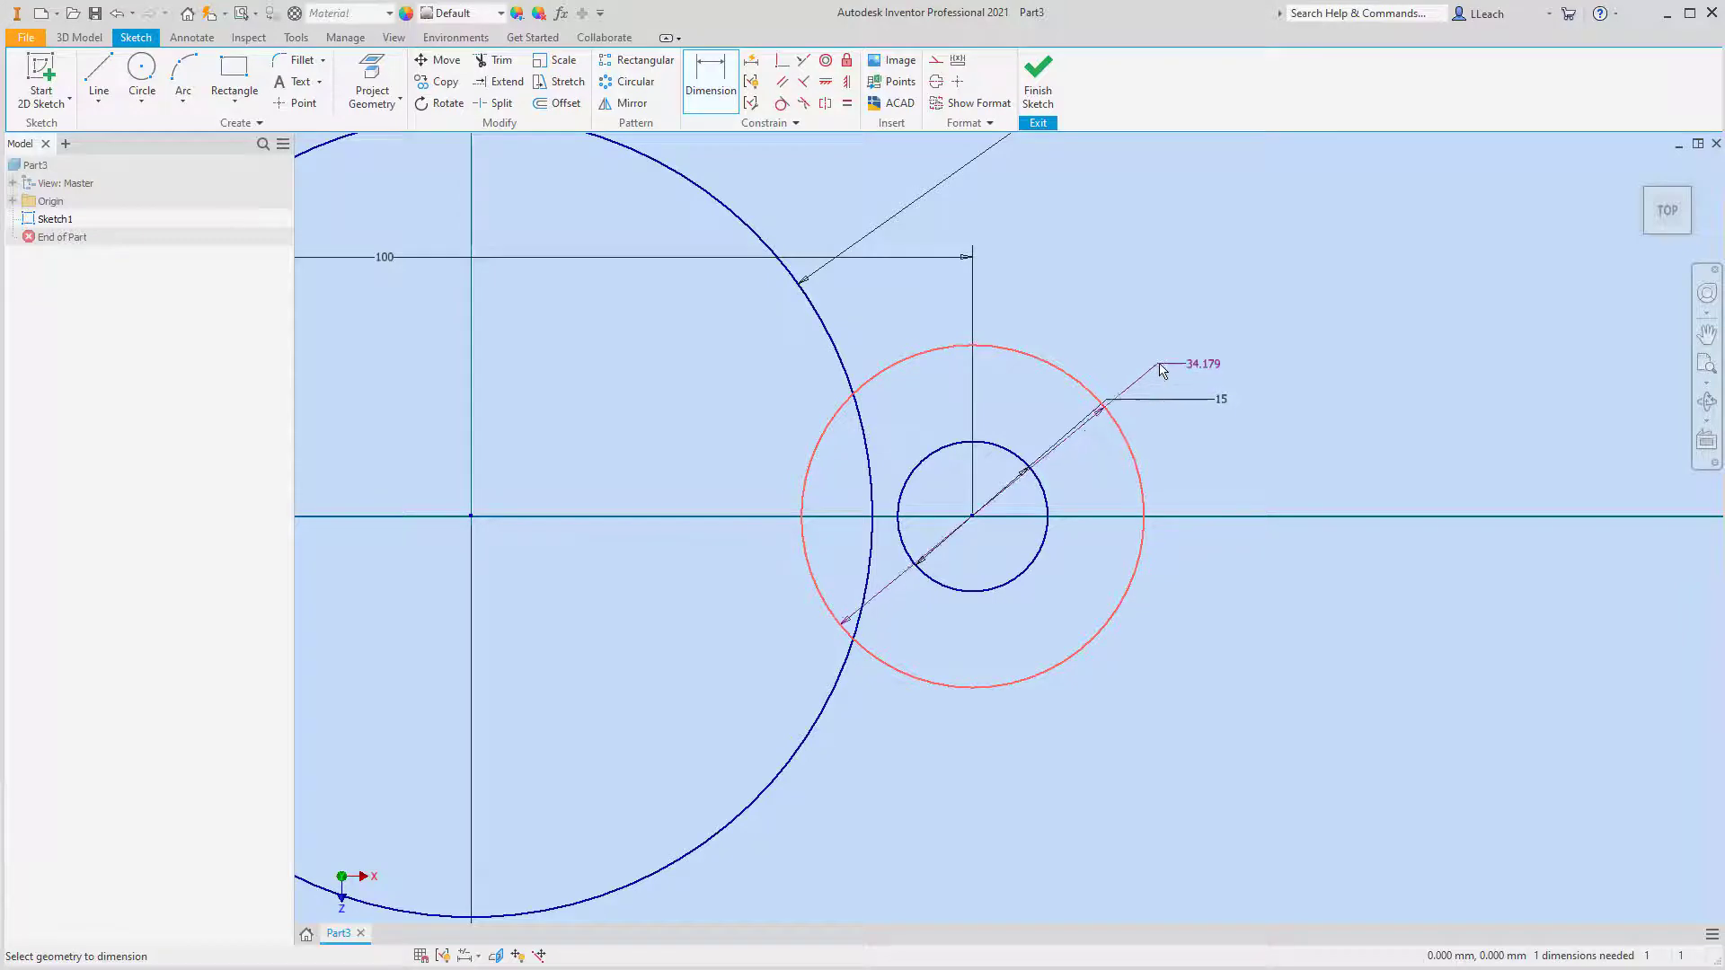
left_click(1245, 463)
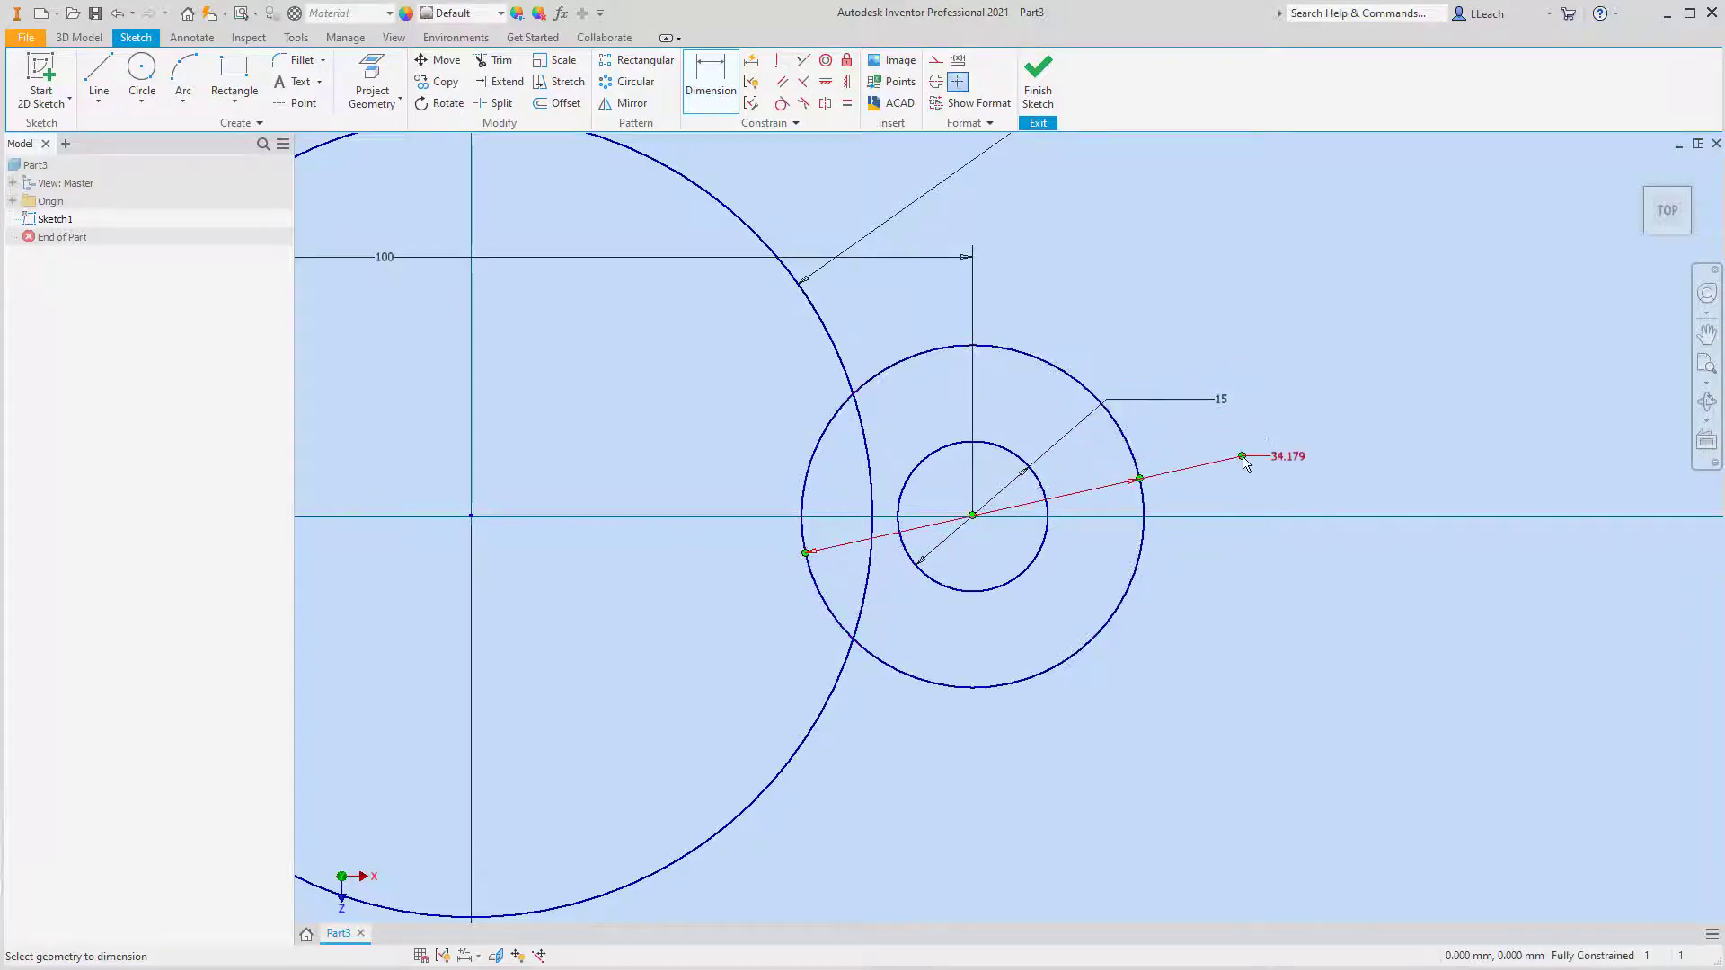
right_click(1247, 465)
key("Escape")
key("Escape")
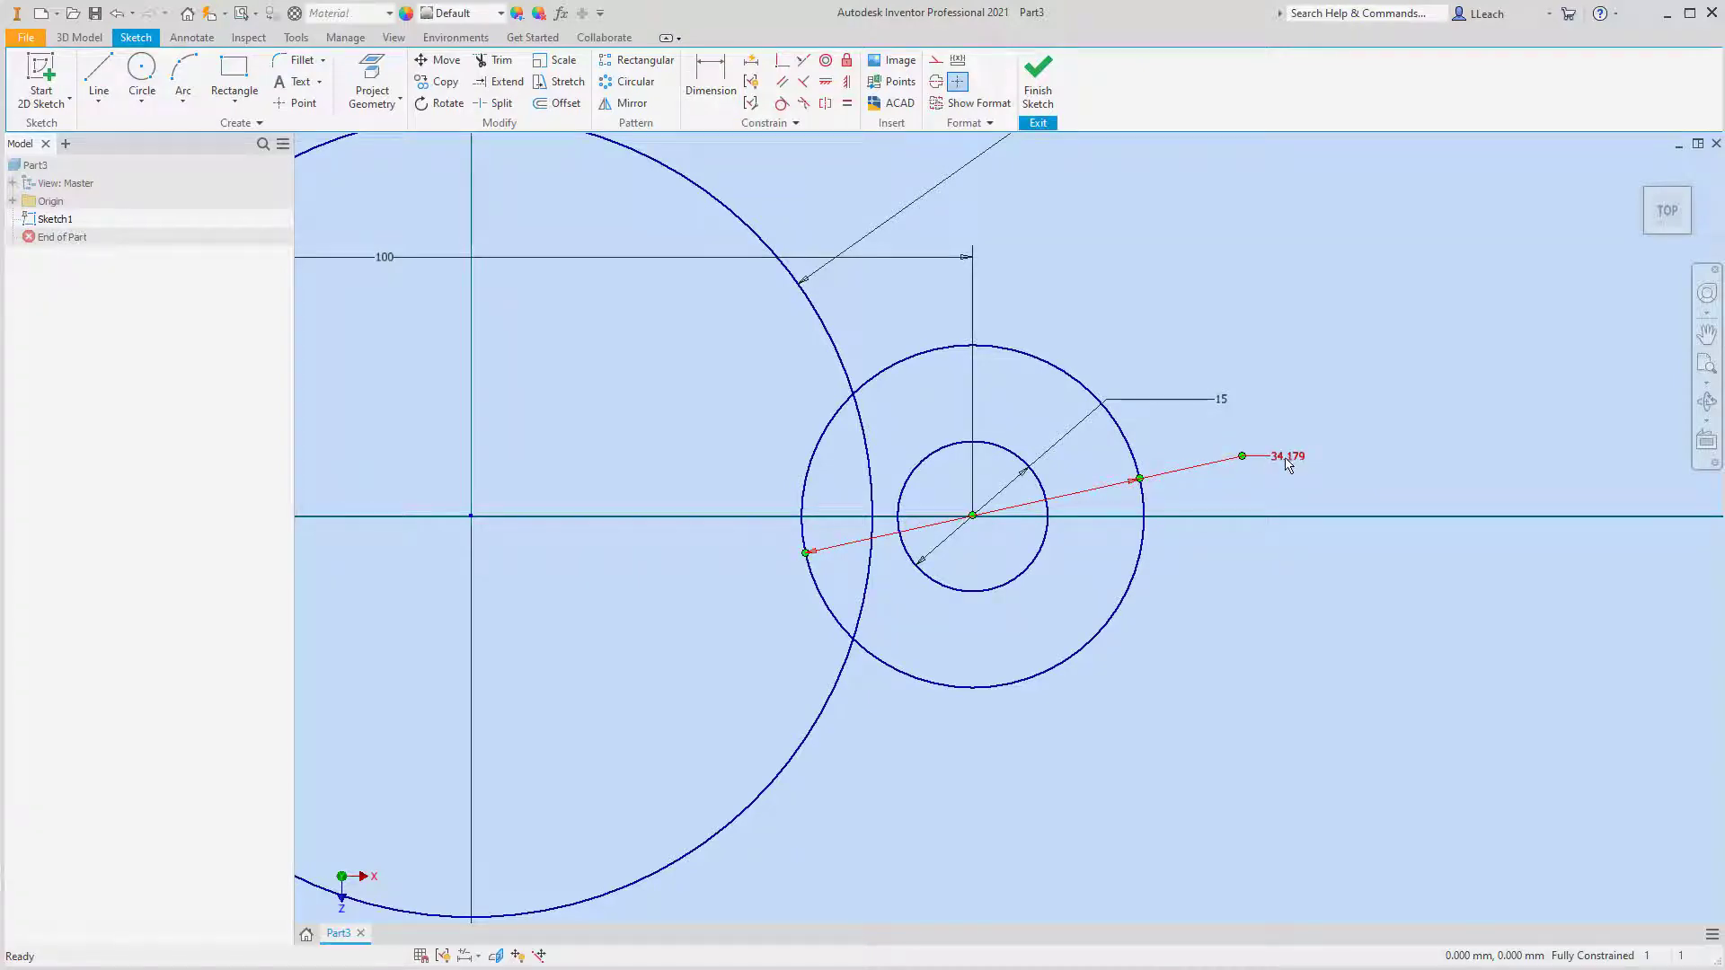
right_click(1289, 465)
left_click(1255, 477)
key("Delete")
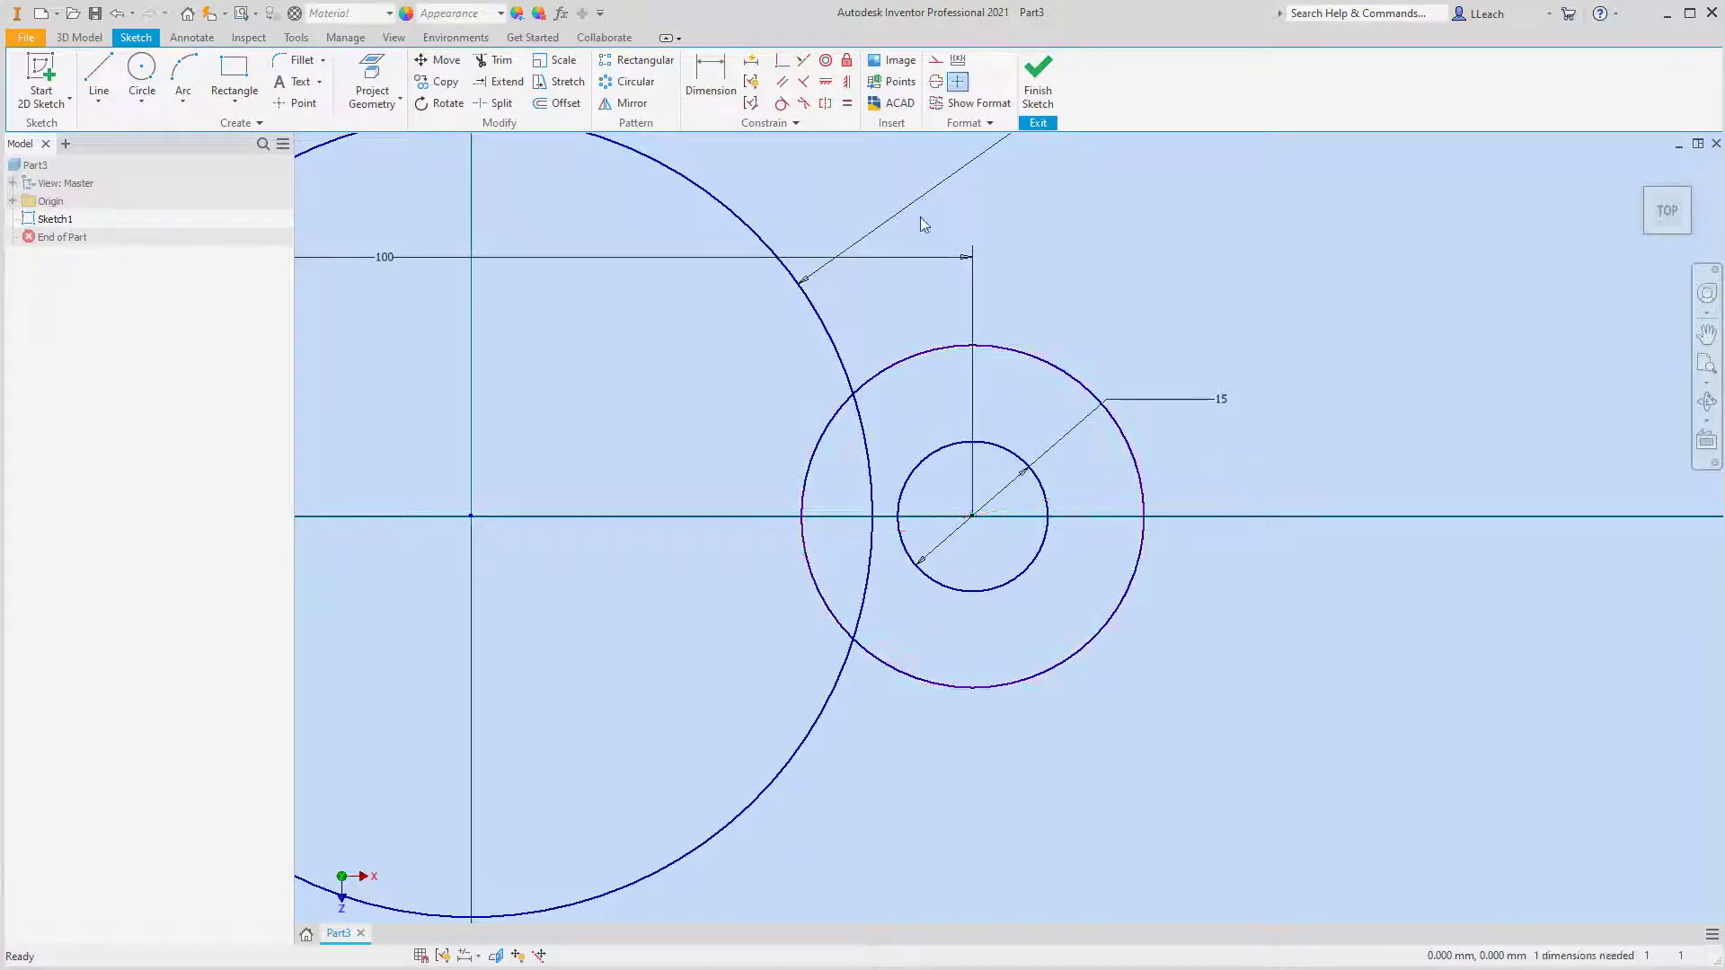
Step: Dimension the outer right circle with a radius dimension of 22 mm
left_click(710, 85)
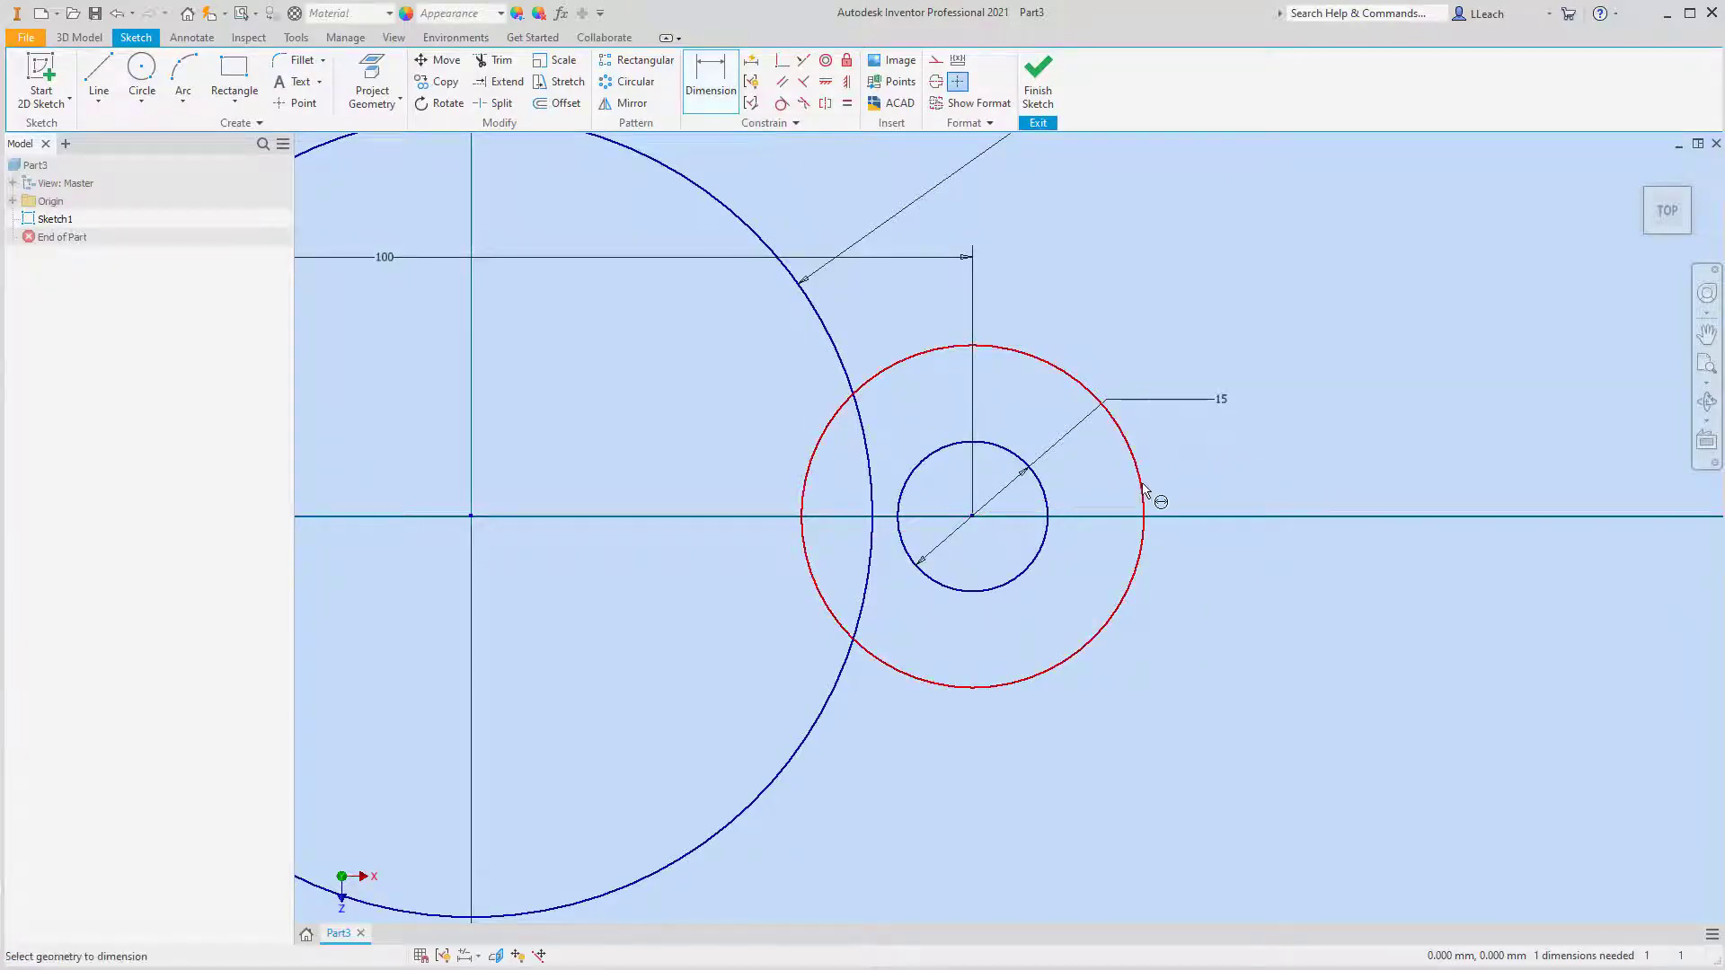
left_click(1144, 492)
right_click(1289, 446)
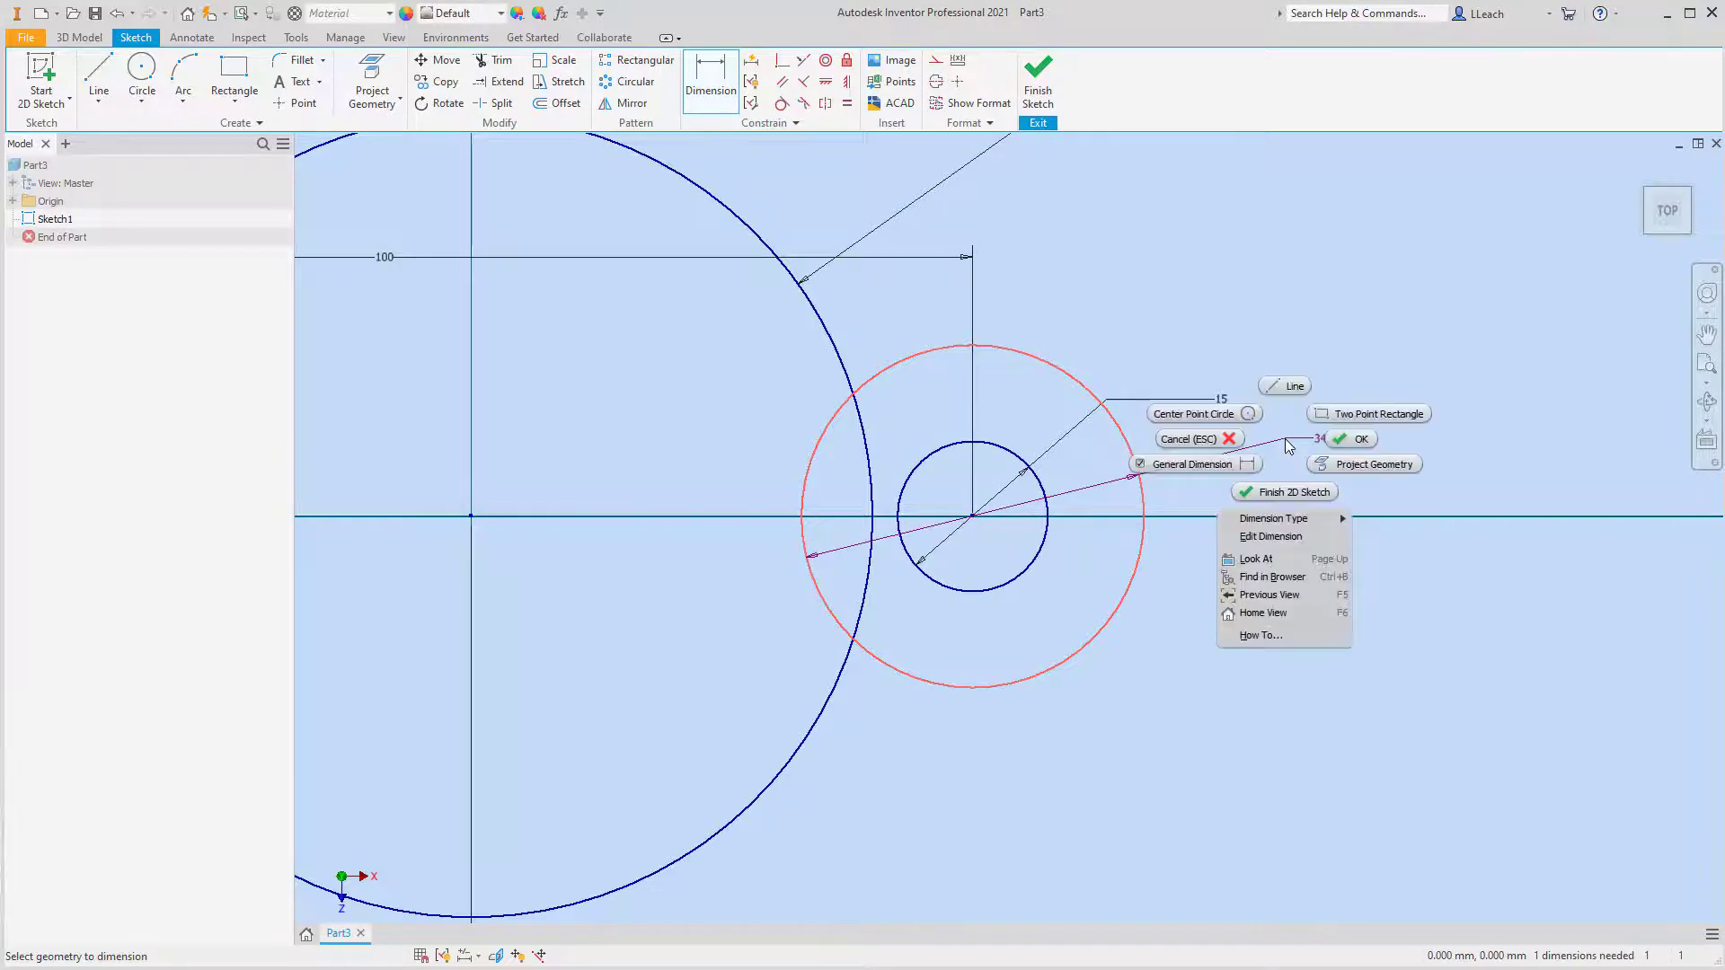
mouse_move(1307, 521)
left_click(1384, 520)
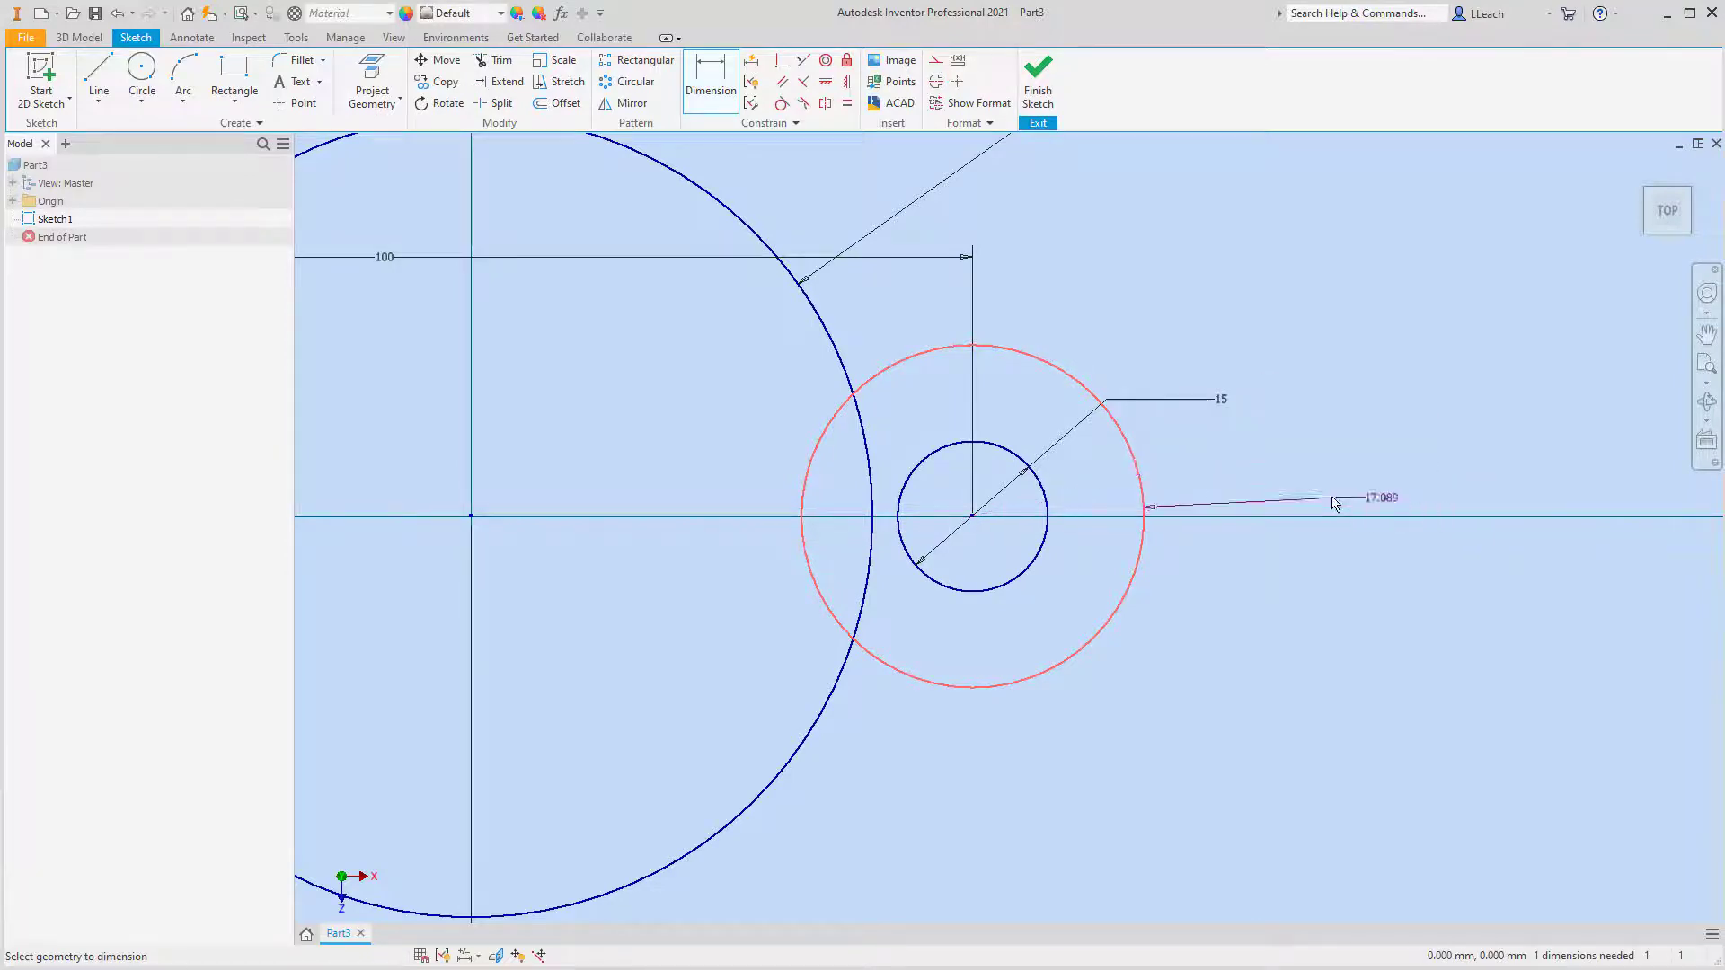
left_click(1254, 448)
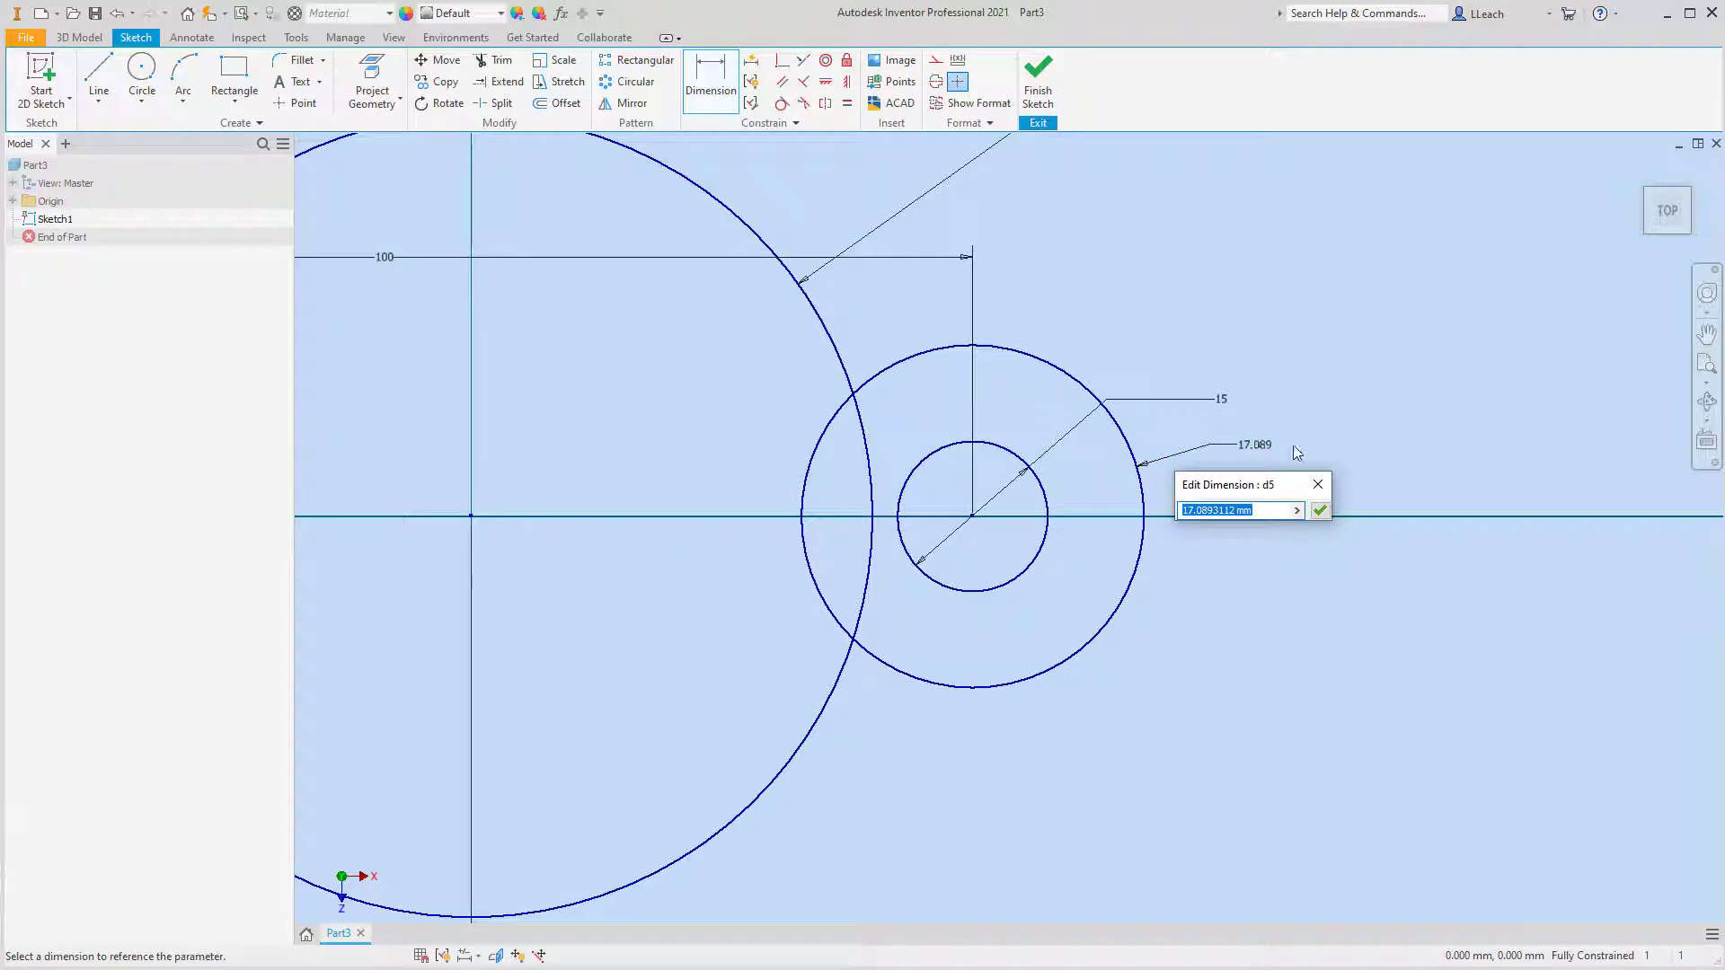
type("2")
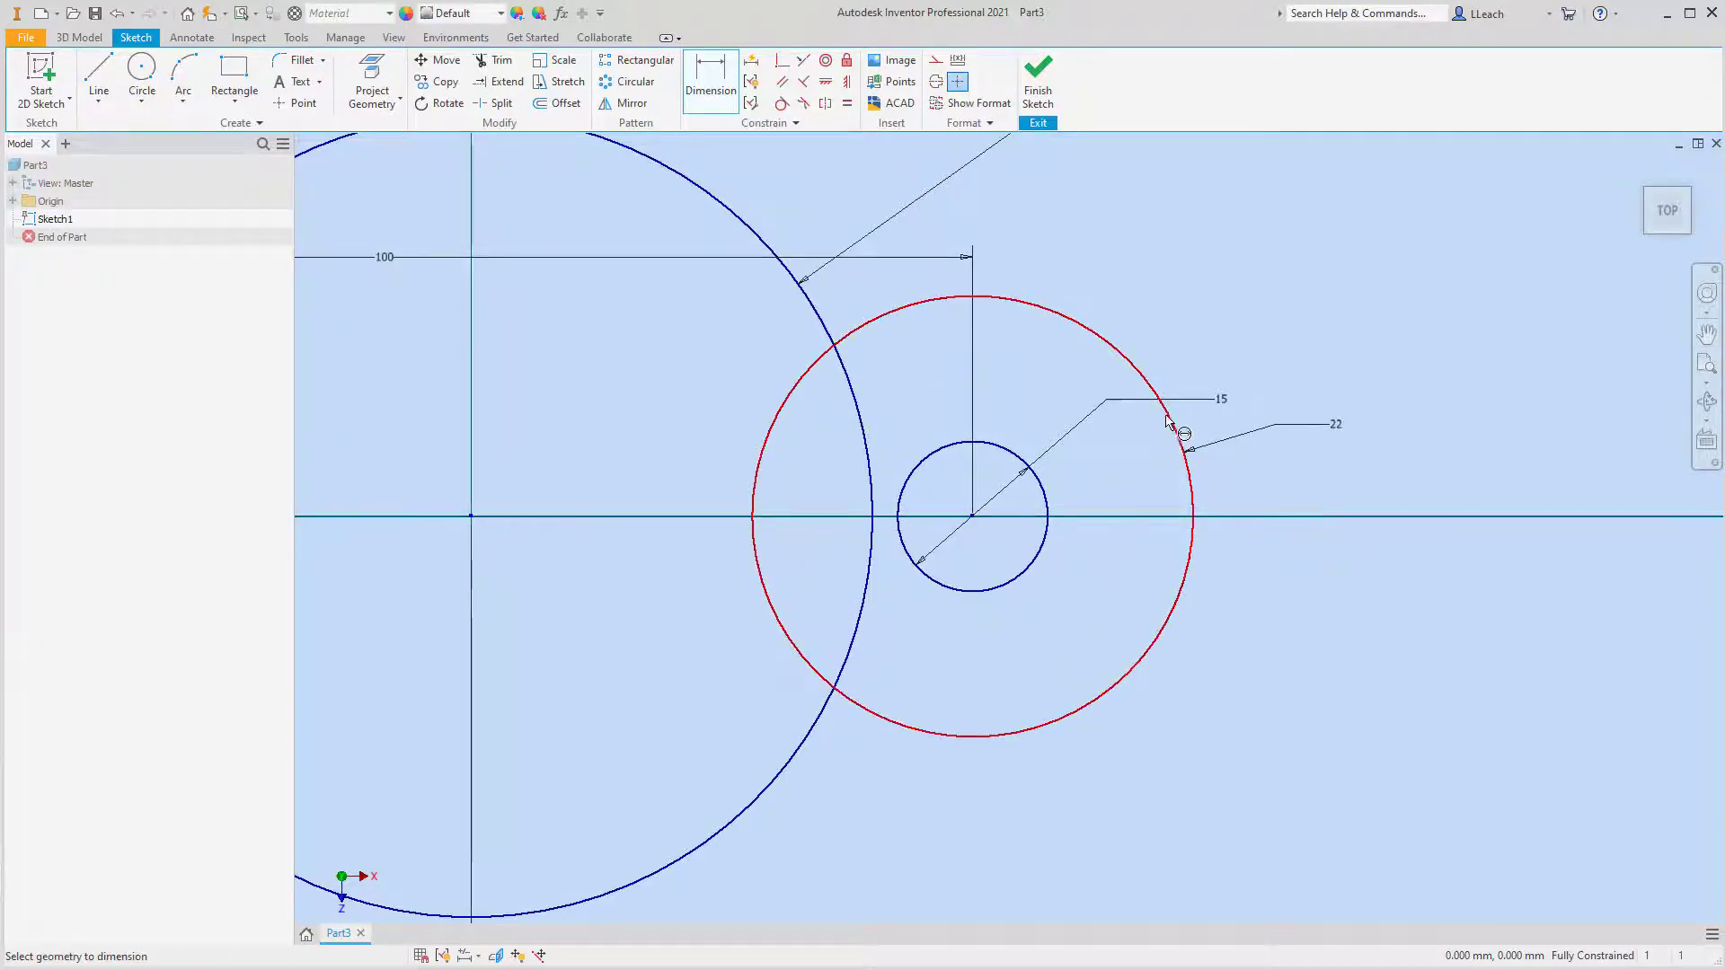
Step: Draw a larger center-point circle concentric with the small circle on the left, overlapping the central circle
scroll(1163, 411, "down", 3)
middle_click_drag(1143, 393, 1269, 415)
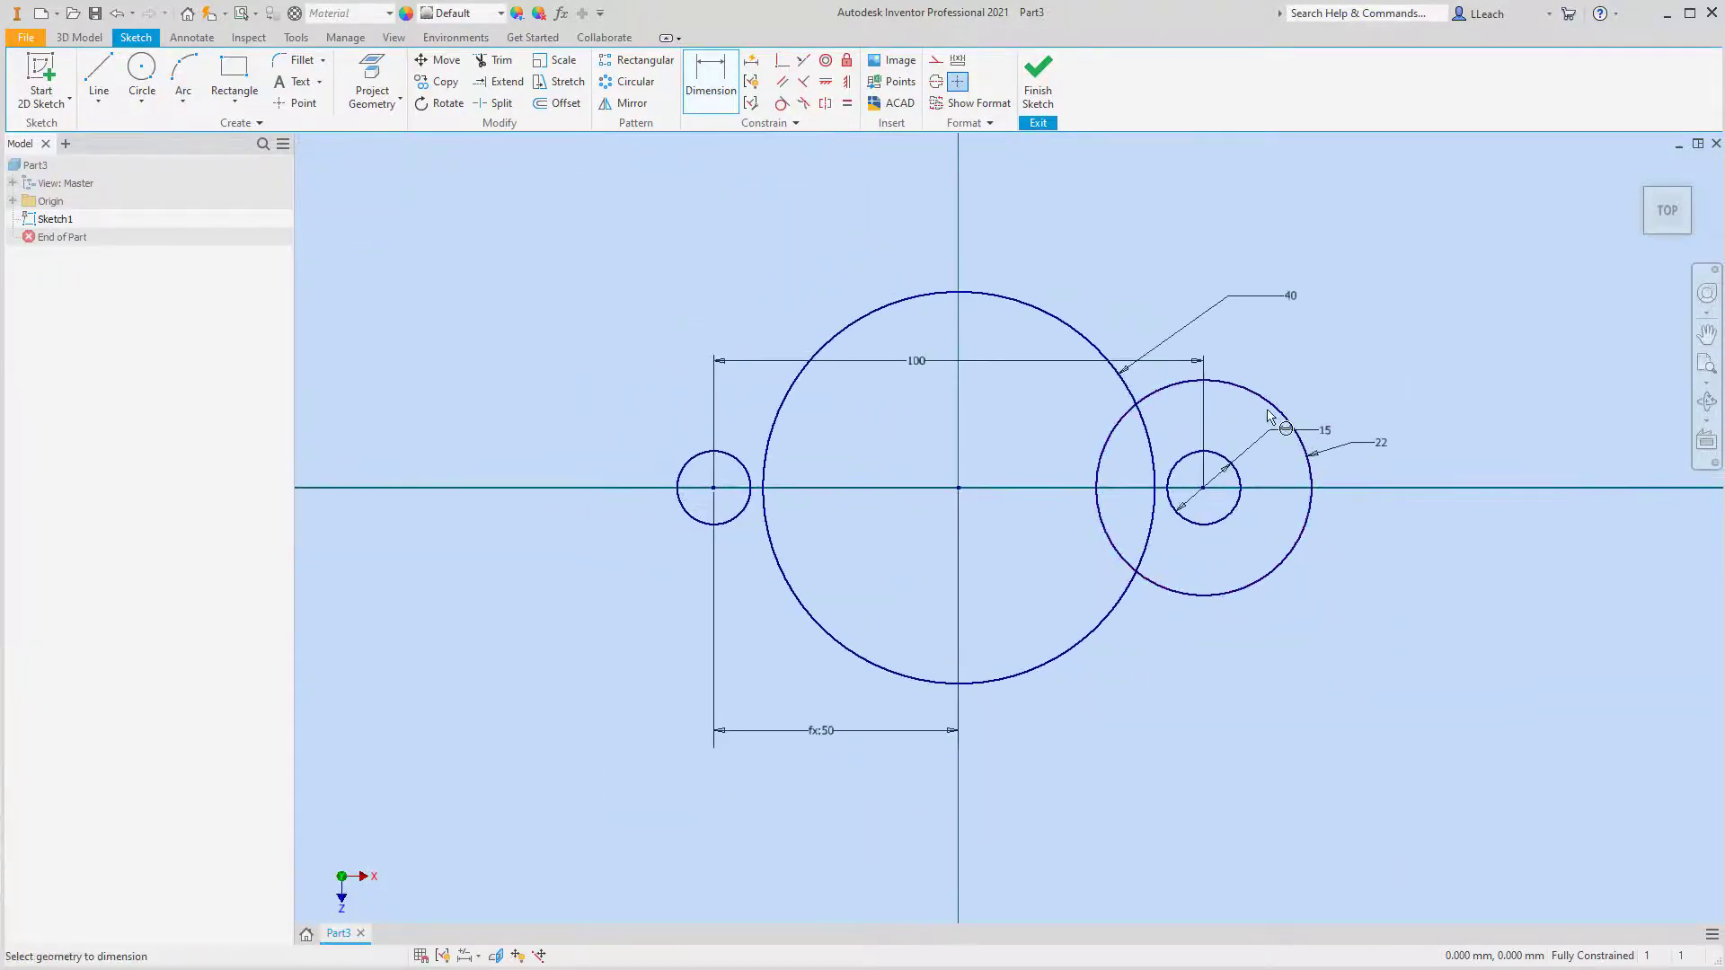
left_click(142, 103)
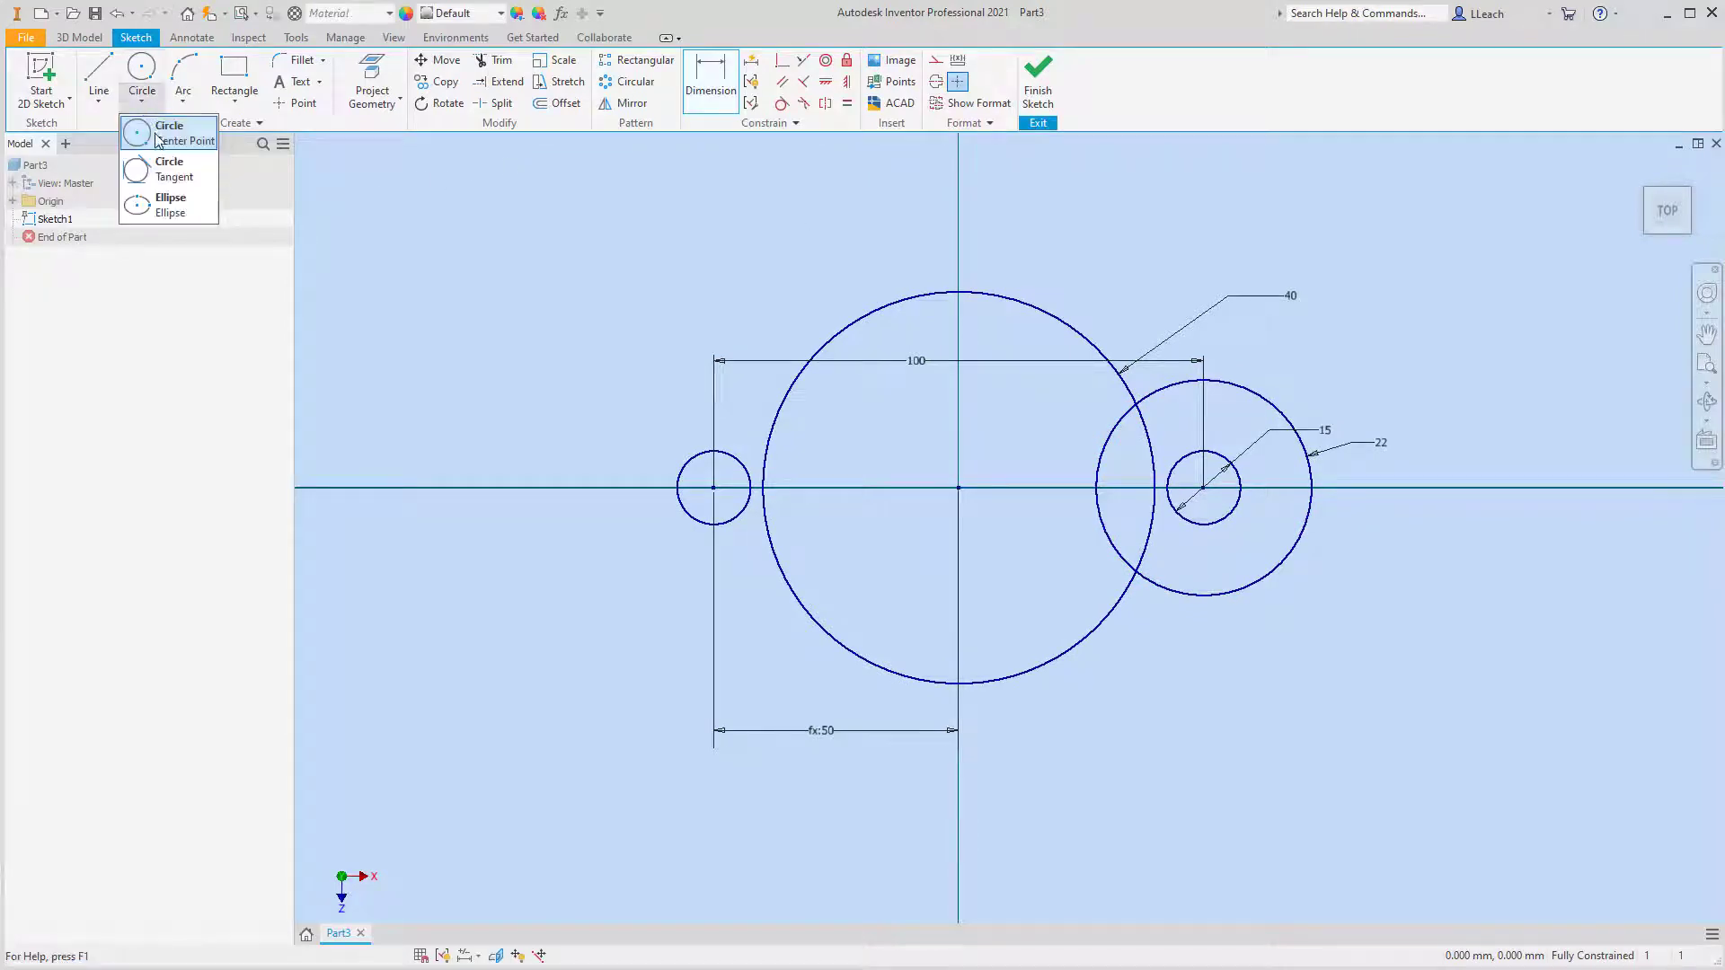
left_click(166, 133)
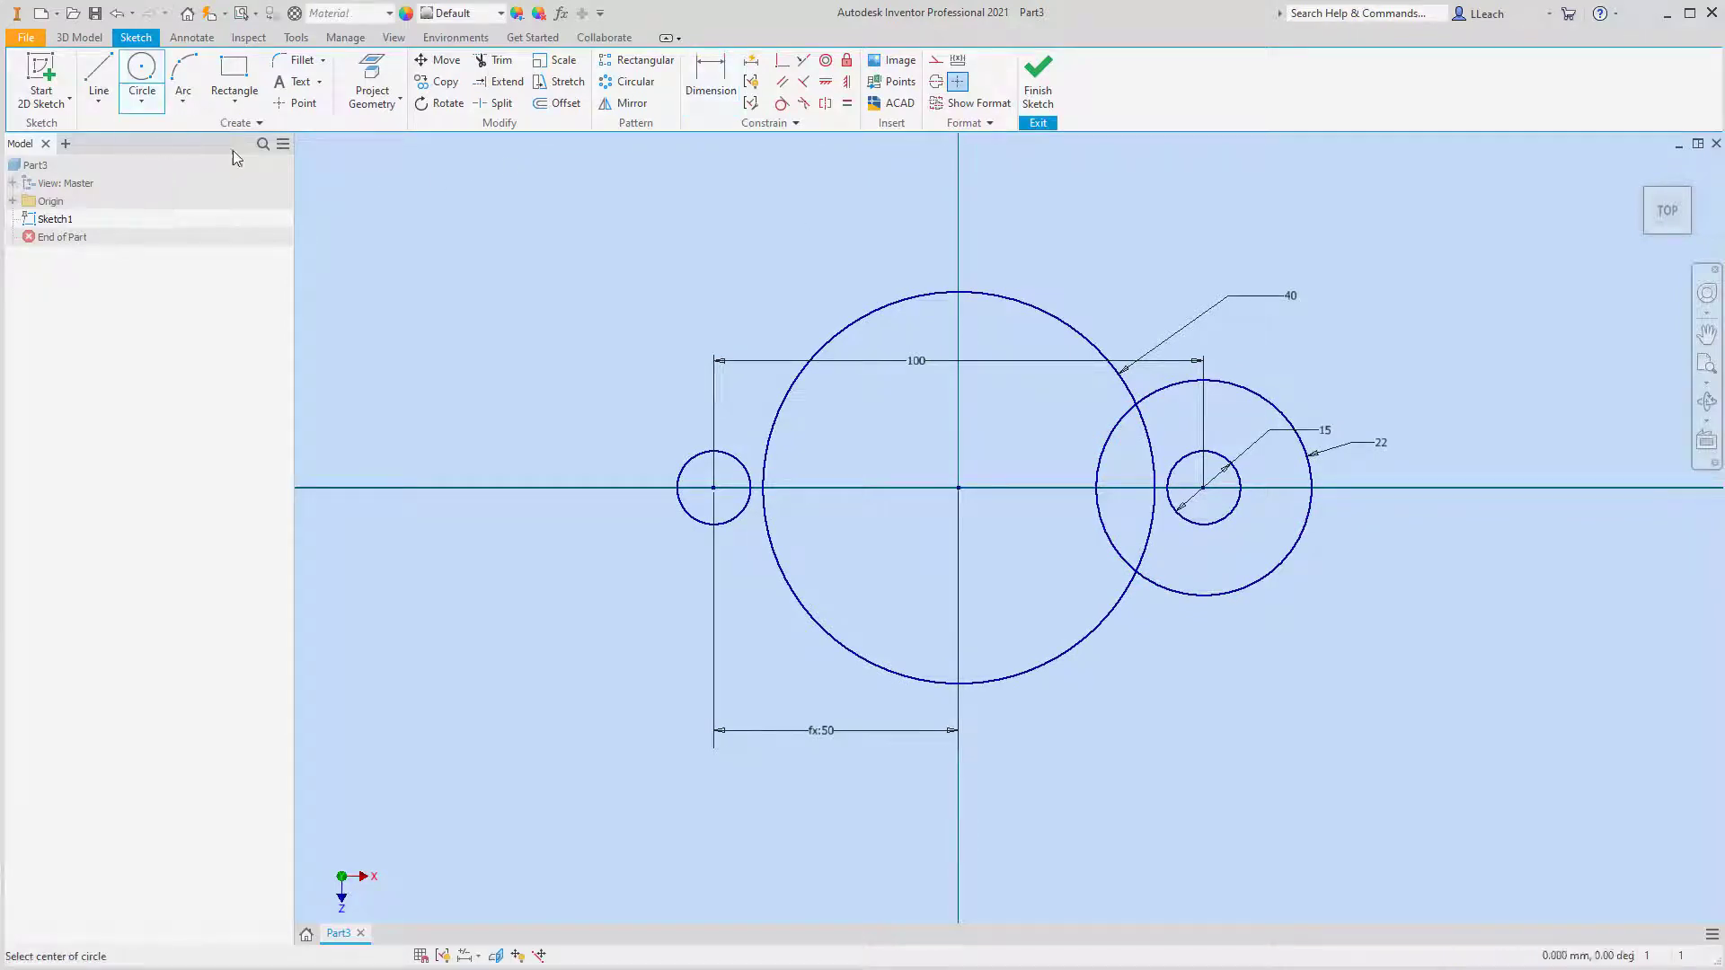
left_click(713, 487)
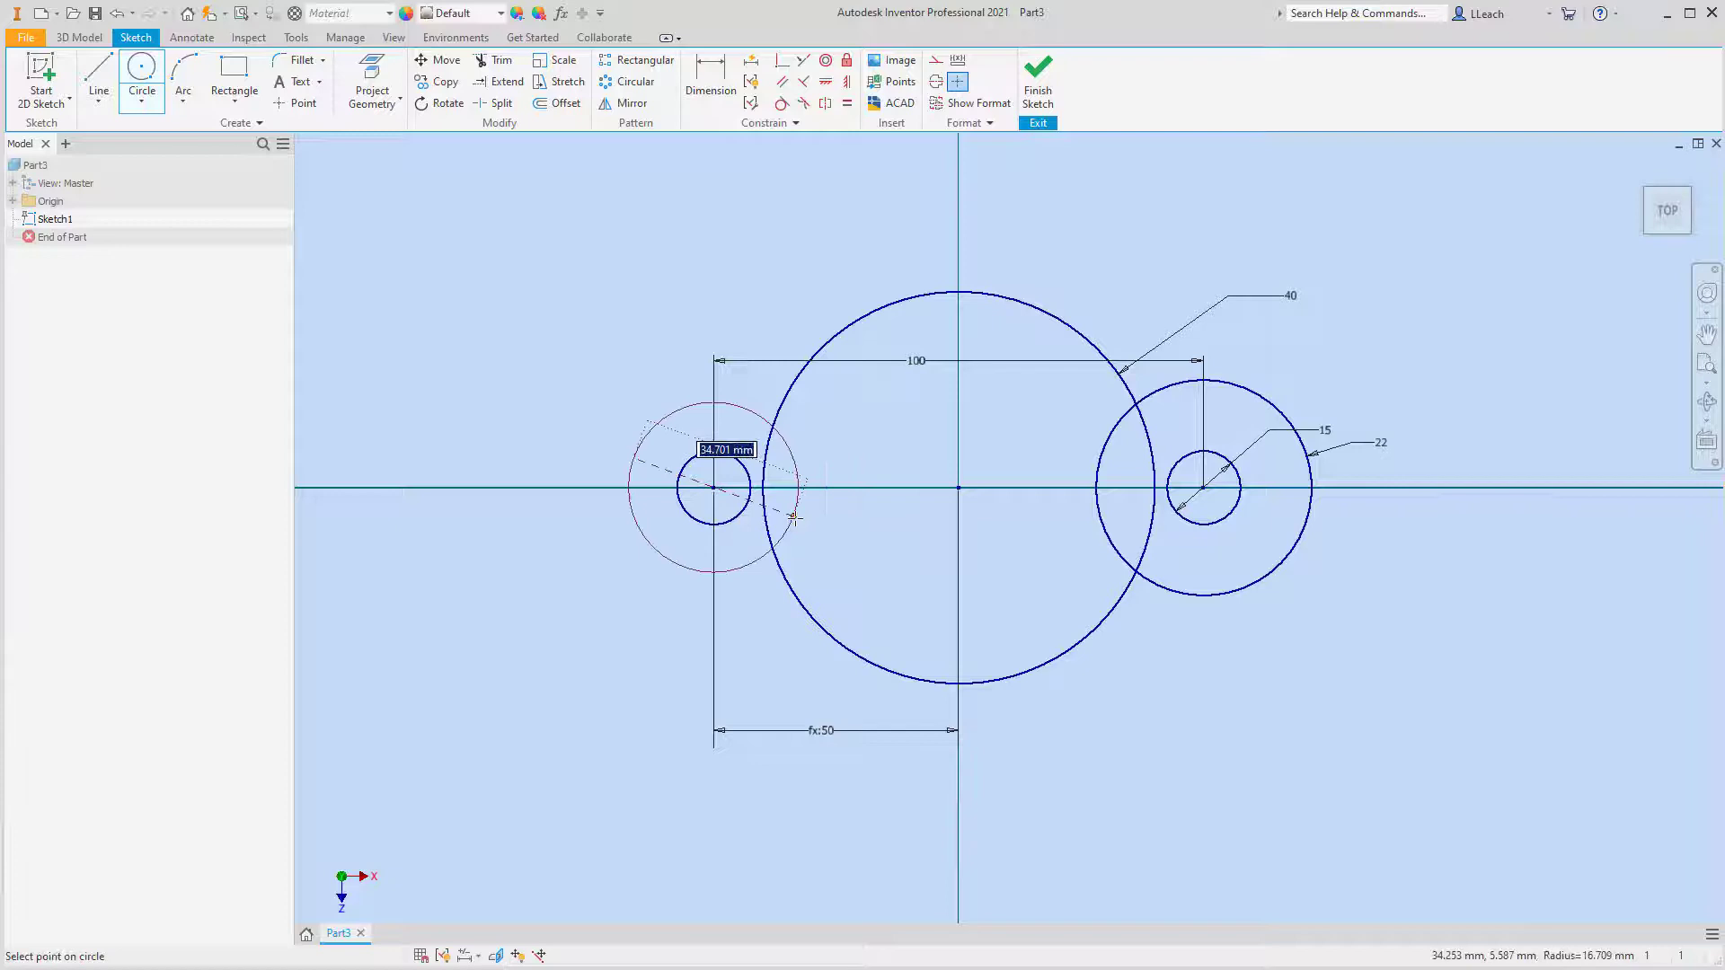
left_click(846, 539)
key("Escape")
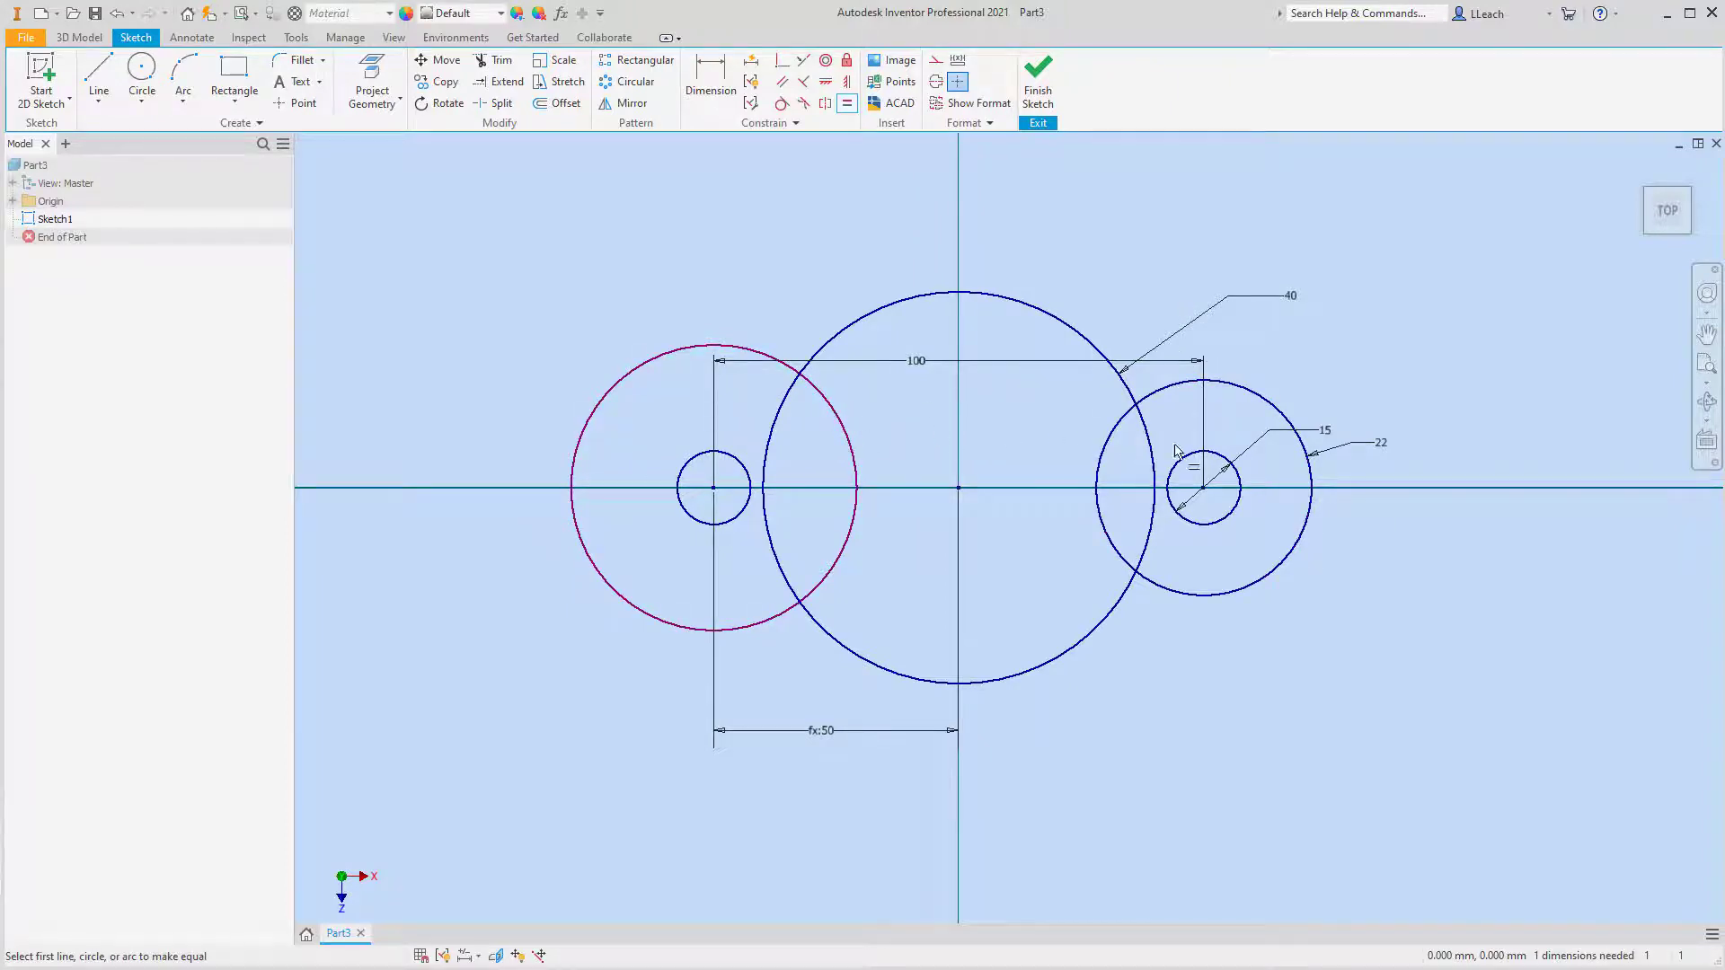
Step: Apply an Equal constraint between the 22 mm radius circle on the right and the outer circle on the left
left_click(1158, 390)
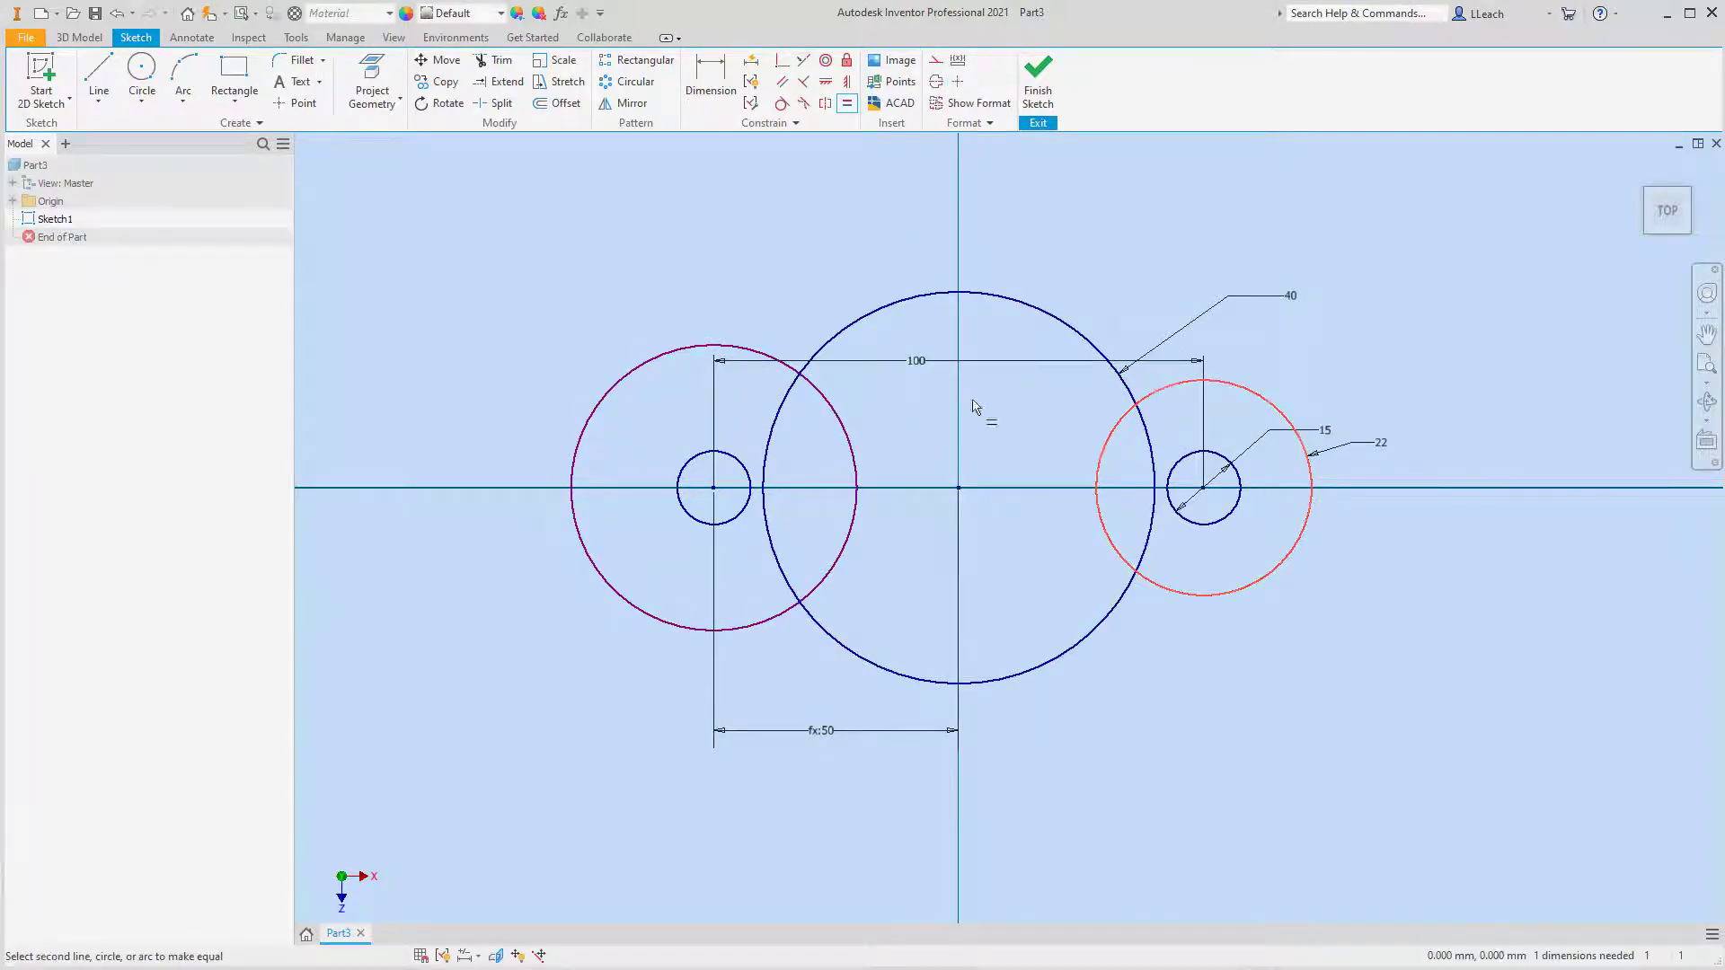
left_click(845, 430)
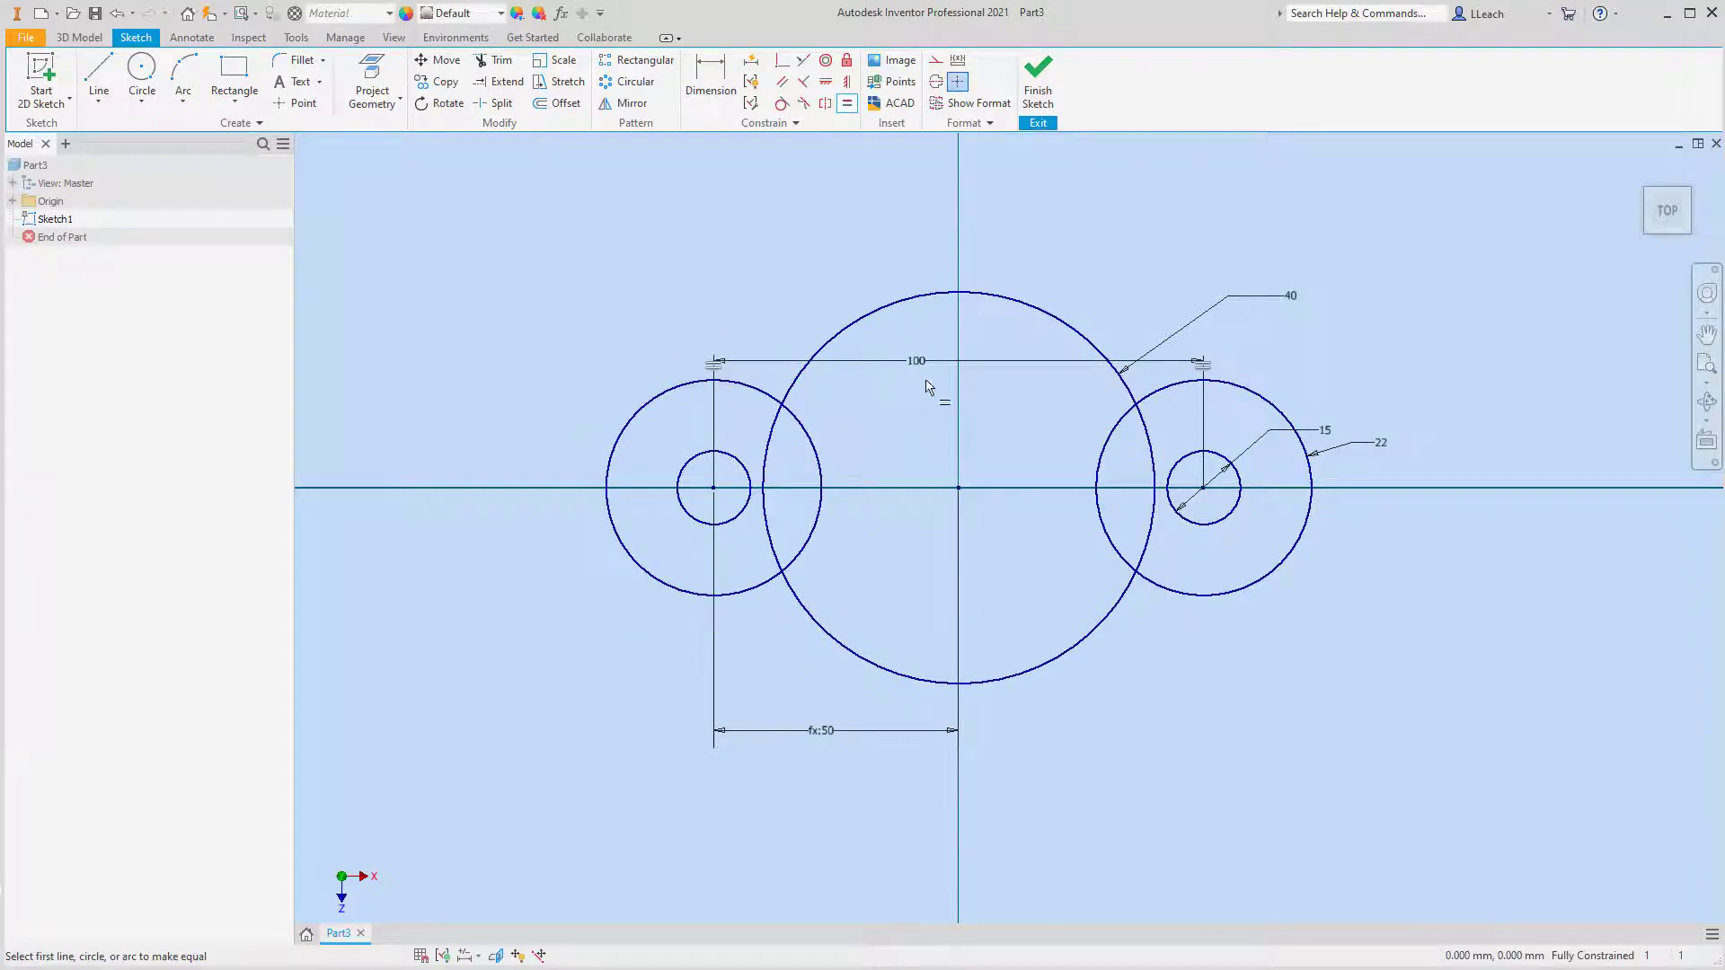
key("Escape")
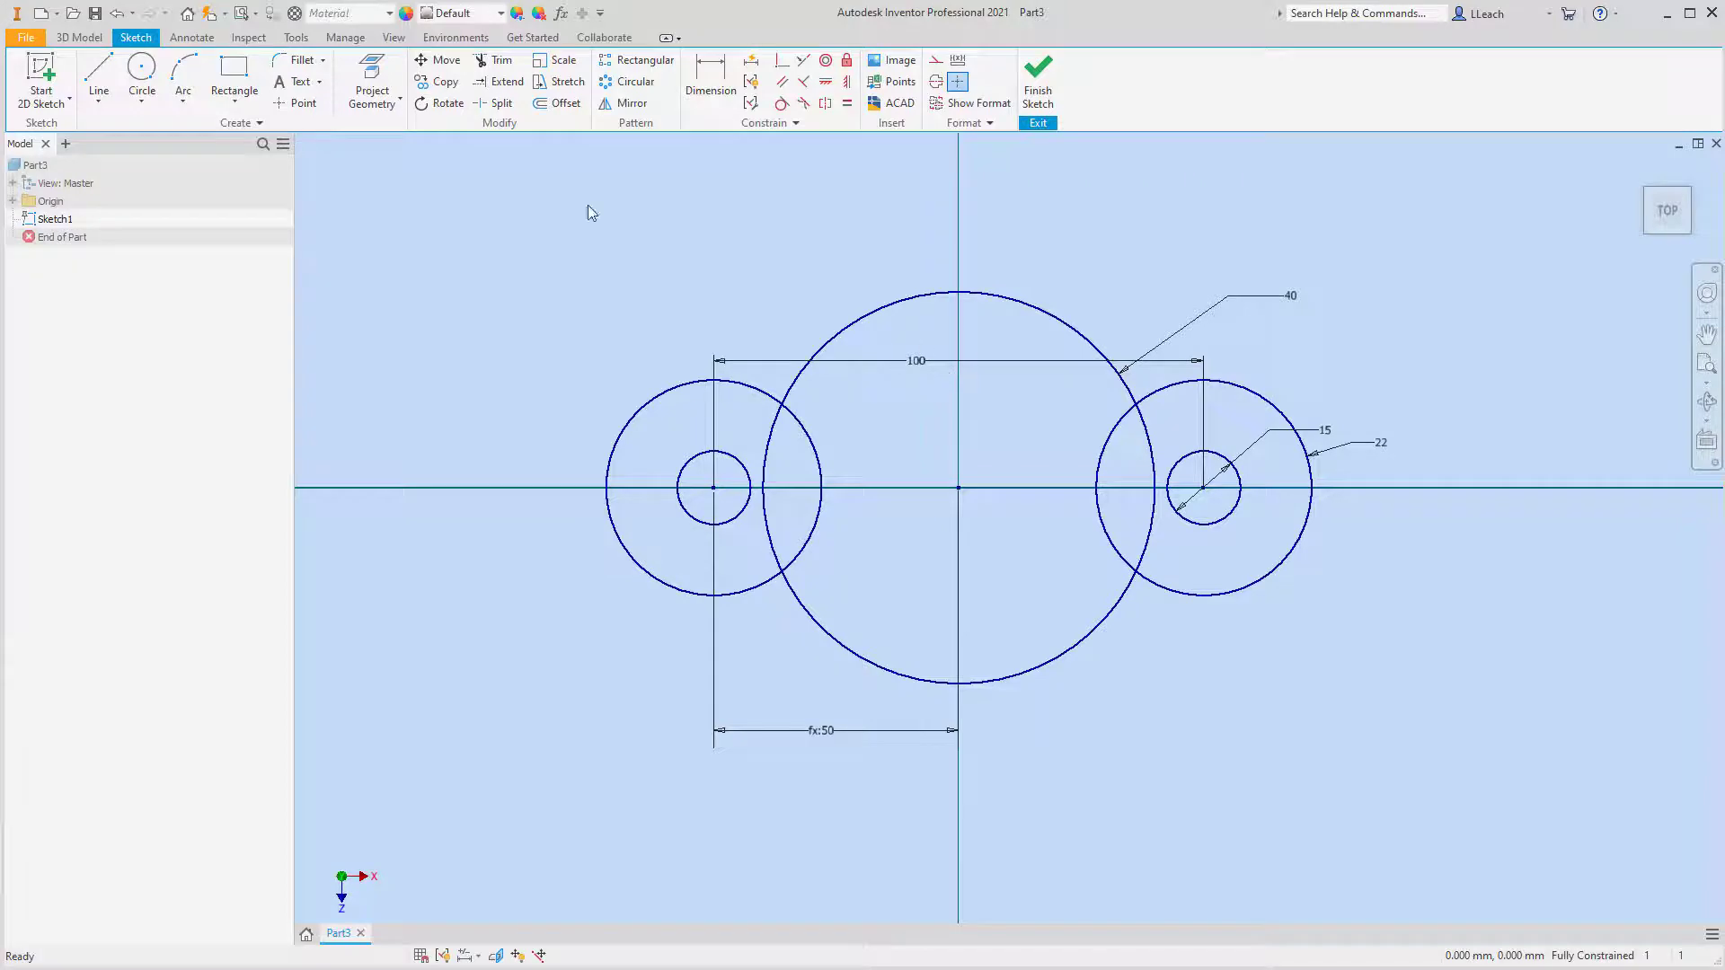
Step: Draw a line from the upper edge of the outer left circle up towards the central circle
left_click(110, 99)
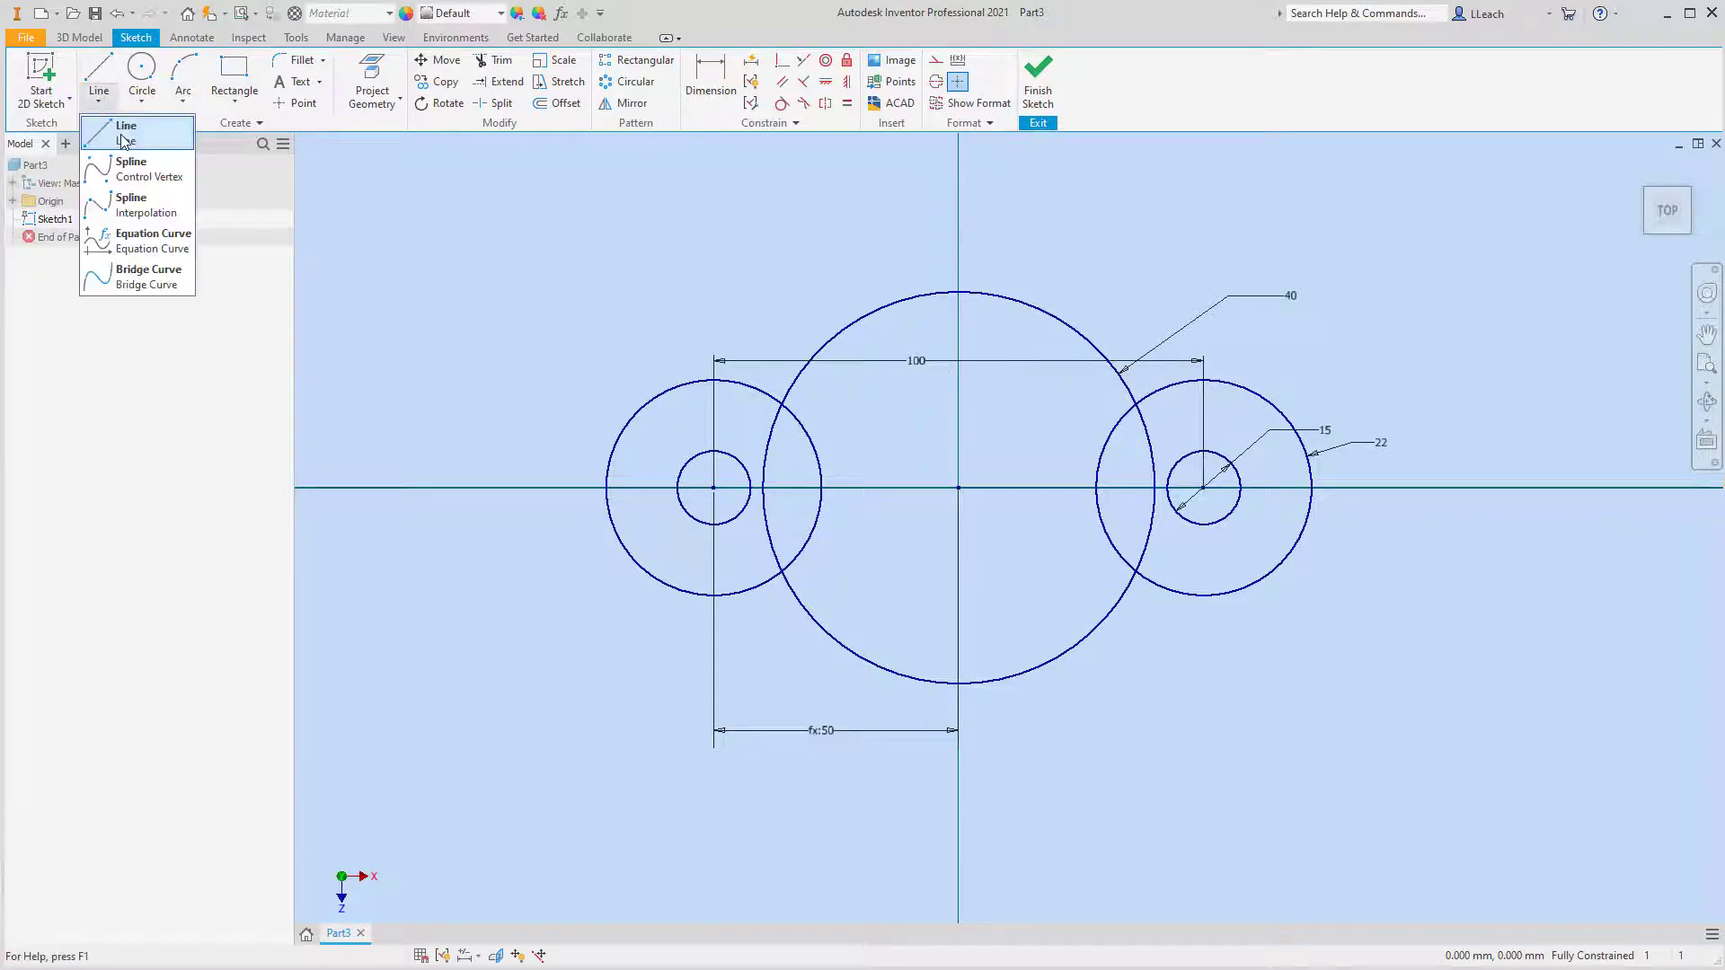
left_click(120, 130)
scroll(711, 321, "down", 5)
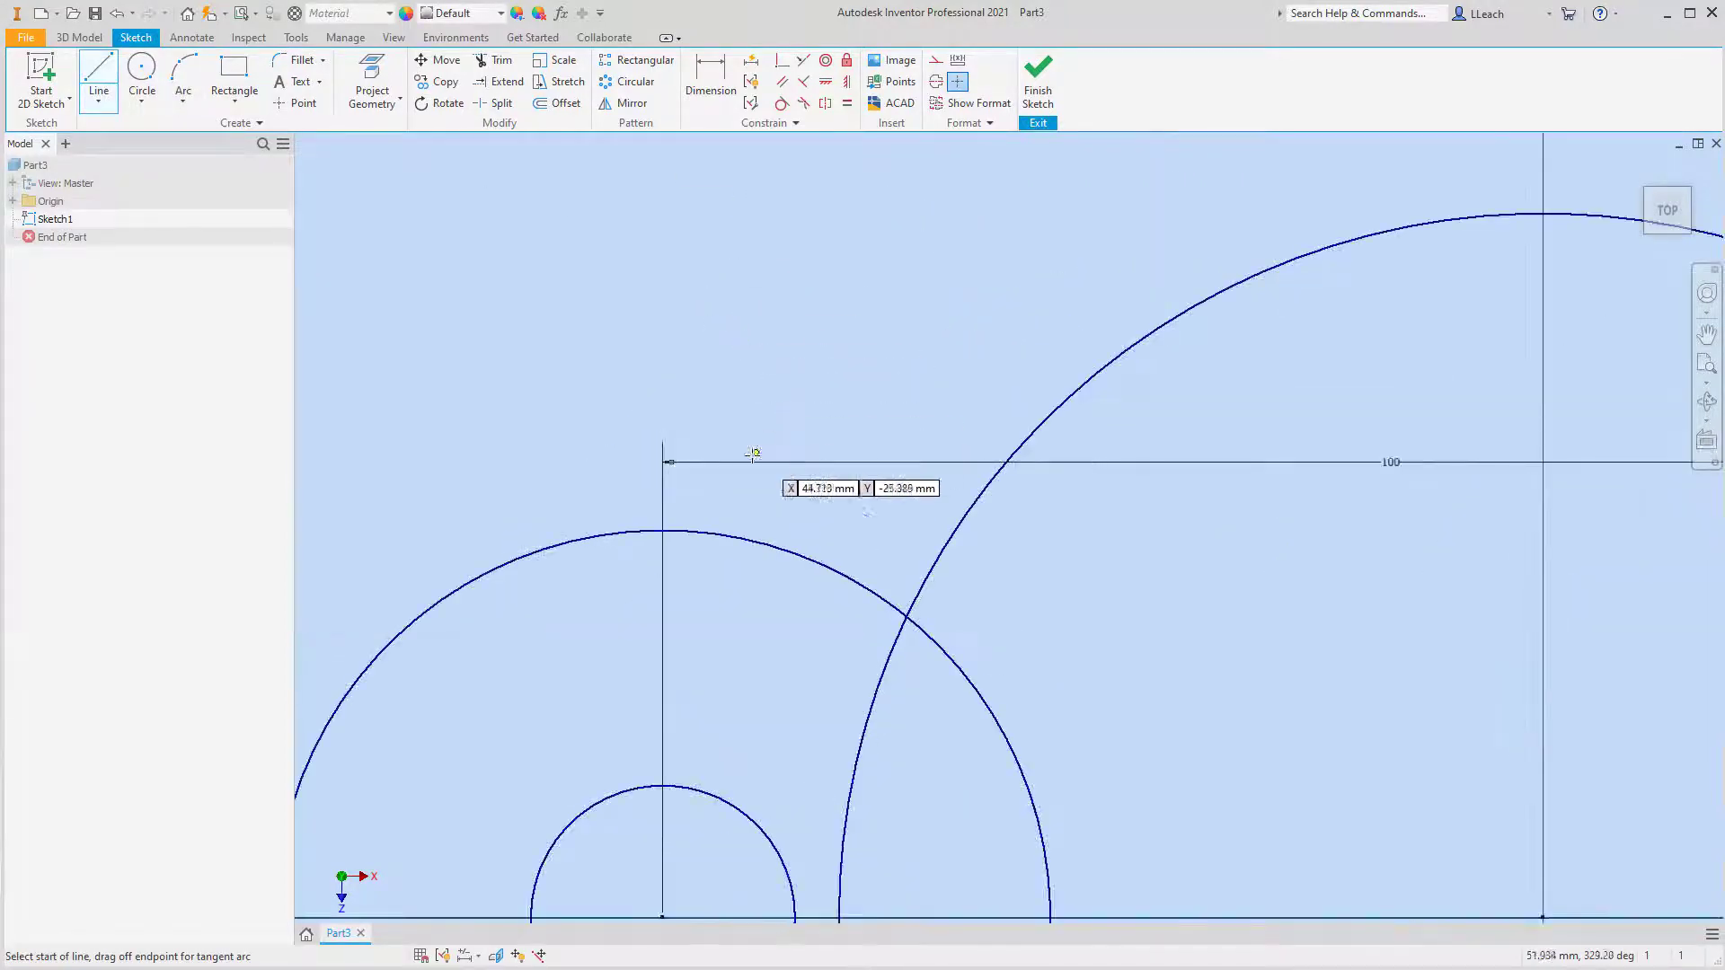
left_click(739, 536)
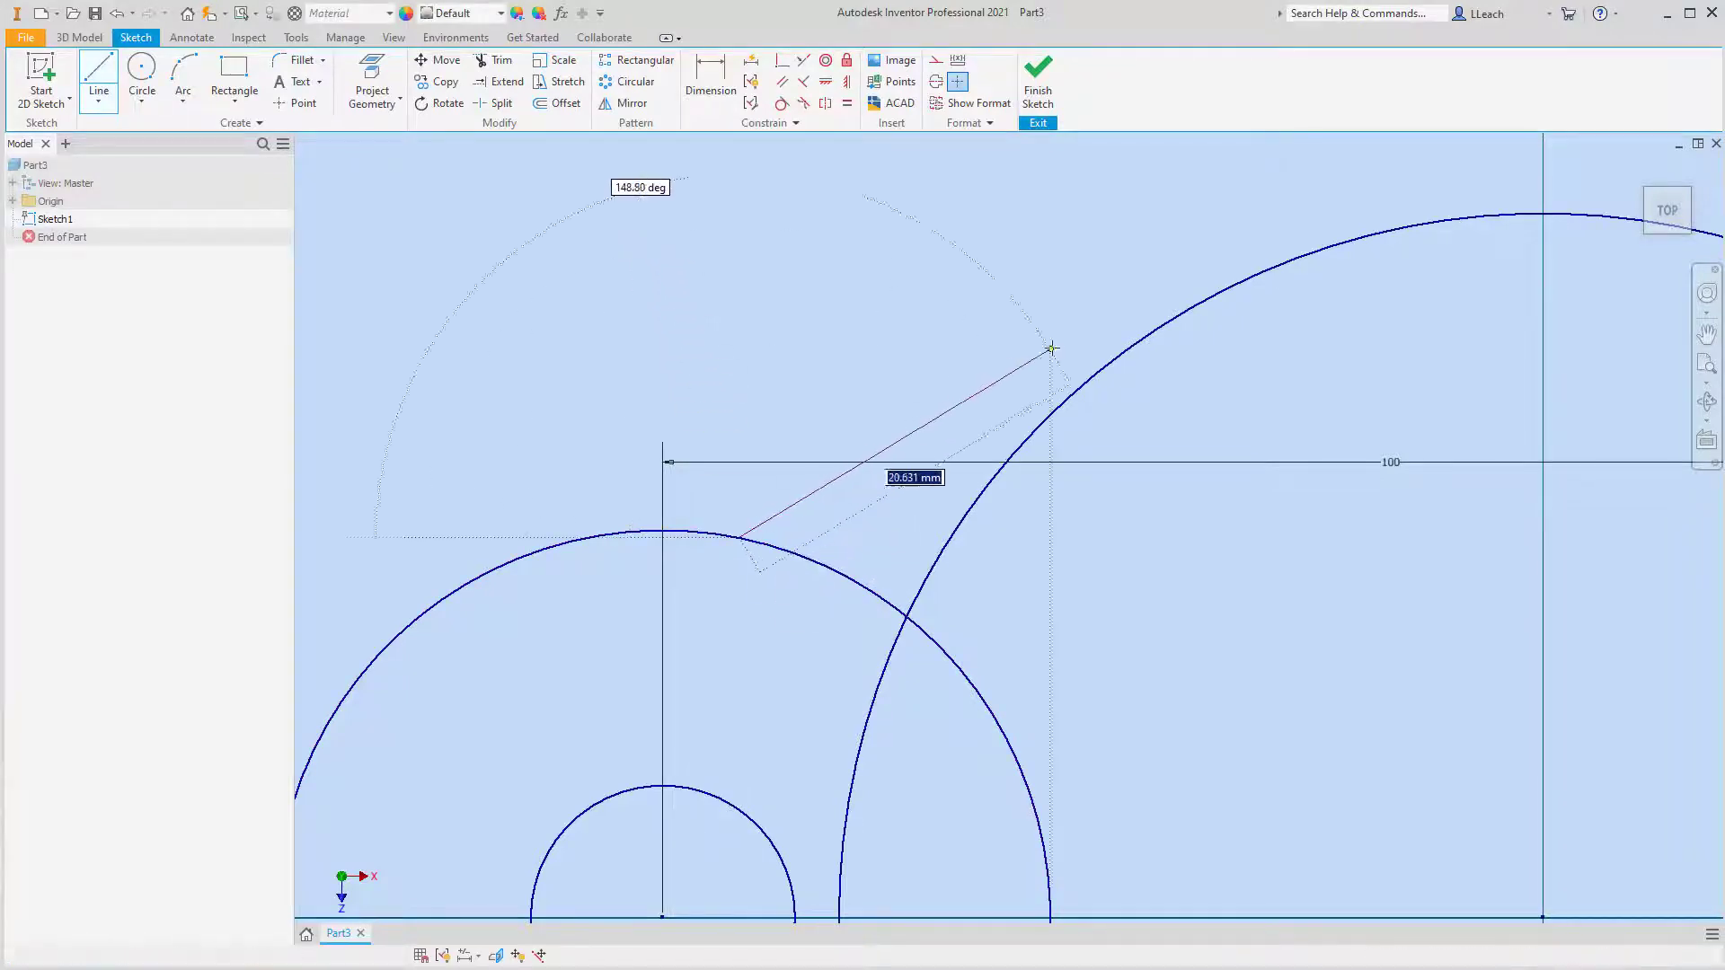